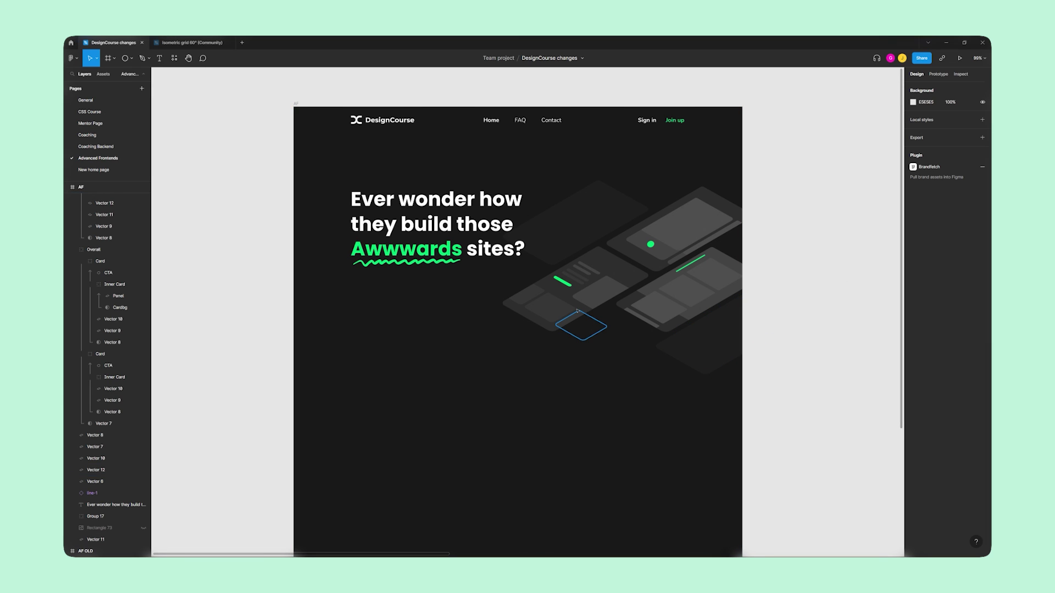
Step: Pan the canvas over to the lone isometric card shape beside the grey and green swatches
scroll(577, 311, up, 5)
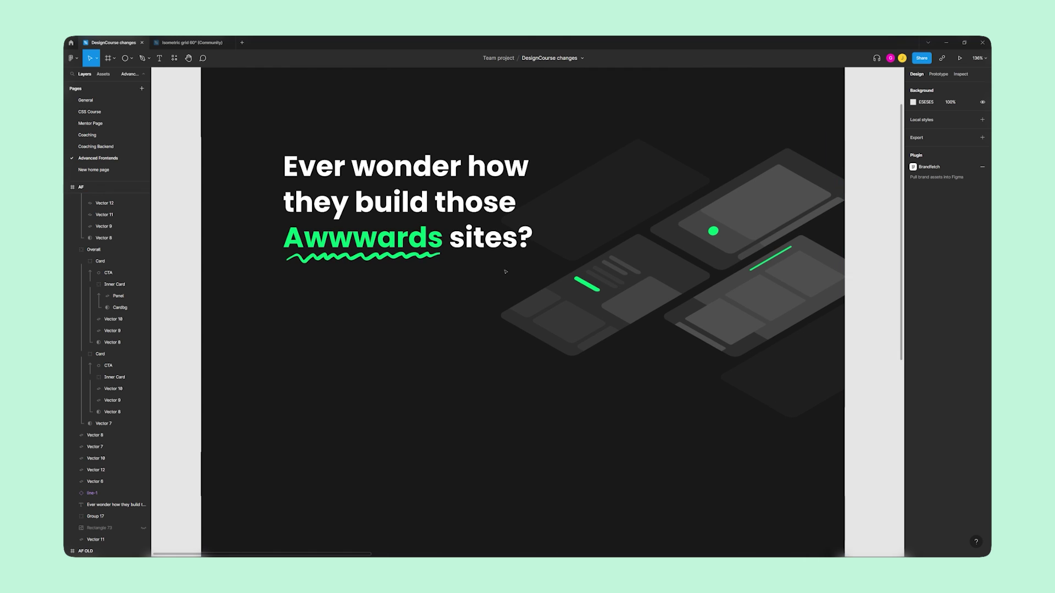
scroll(506, 272, up, 1)
scroll(505, 272, right, 1)
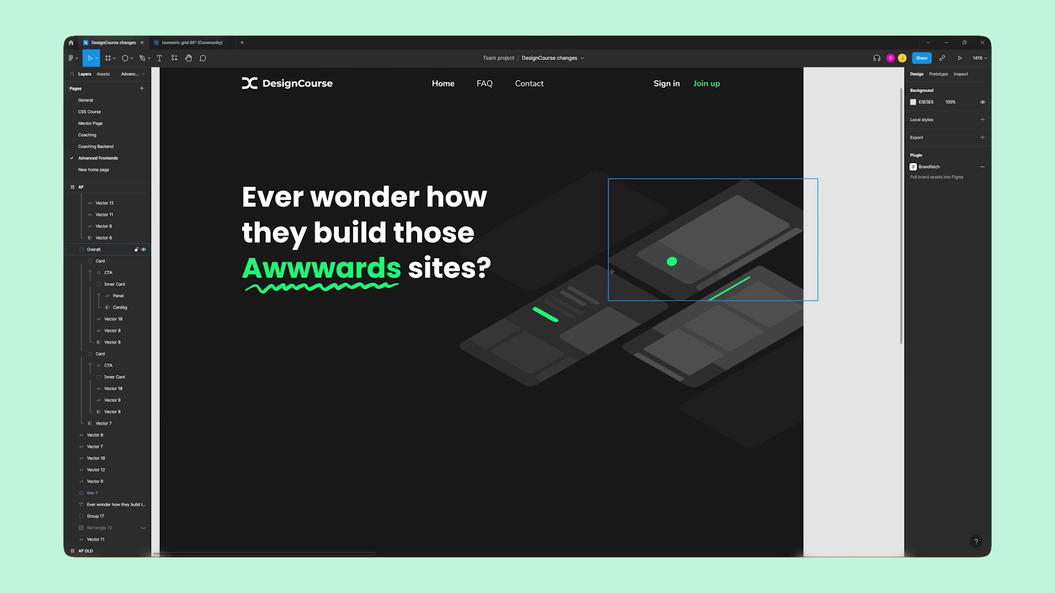
scroll(731, 307, up, 4)
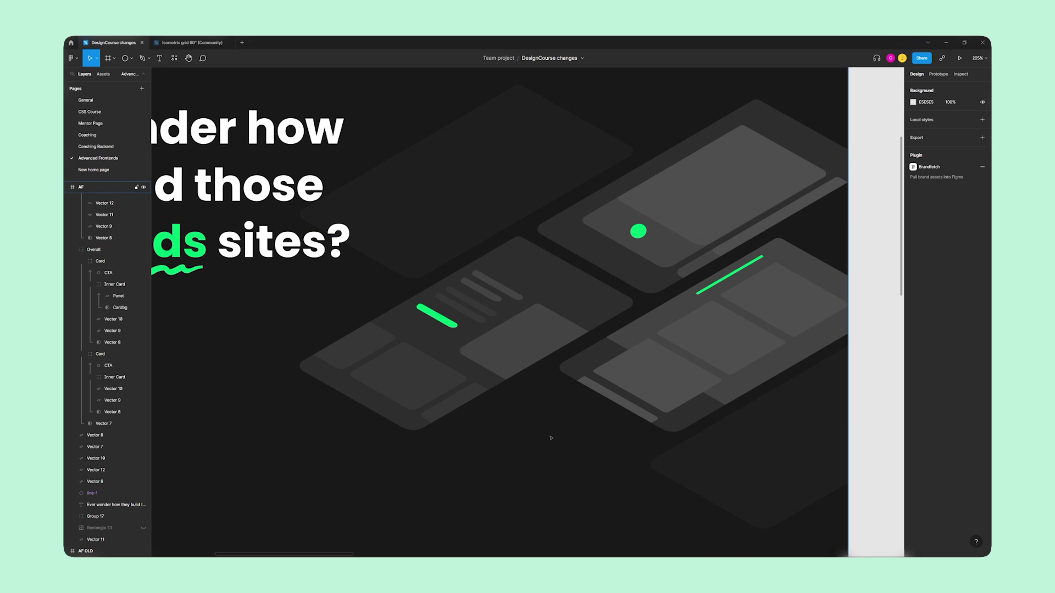
scroll(551, 439, down, 3)
scroll(551, 437, up, 2)
scroll(551, 433, up, 2)
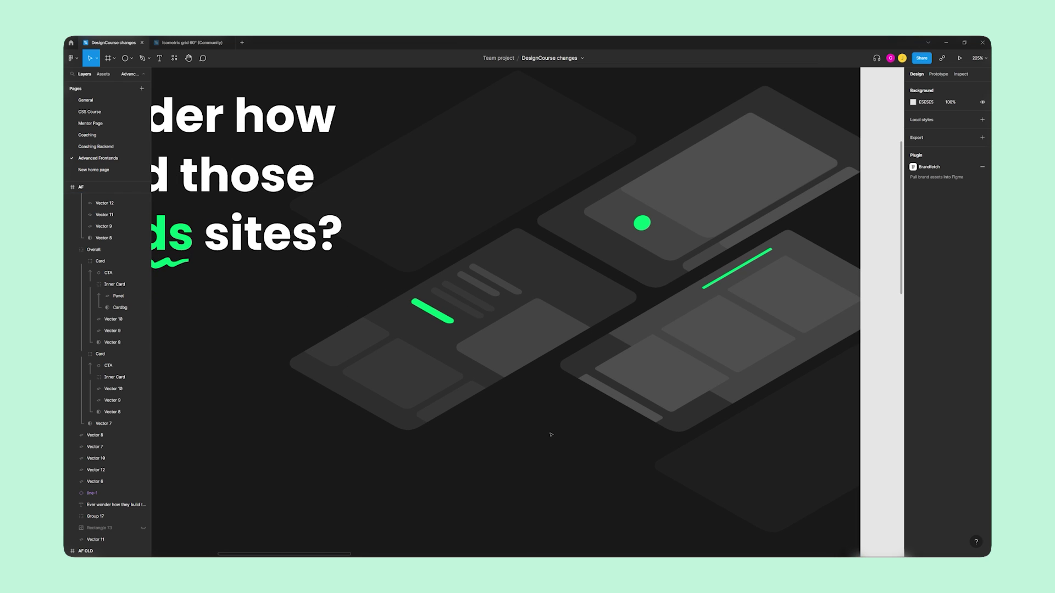
scroll(552, 428, down, 3)
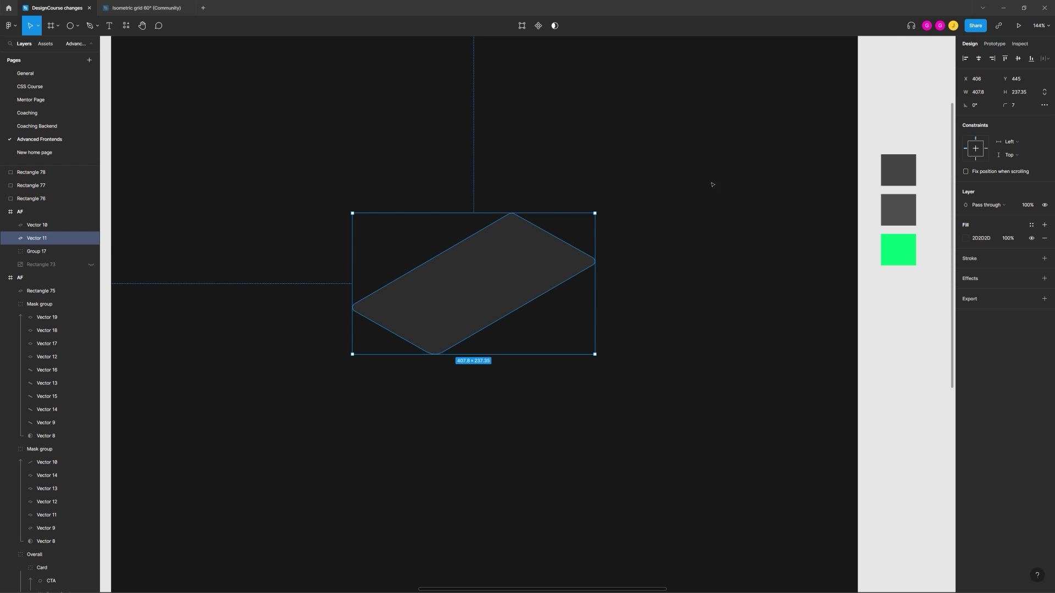
Step: Check the isometric card shape by selecting it, then clear the selection
click(698, 187)
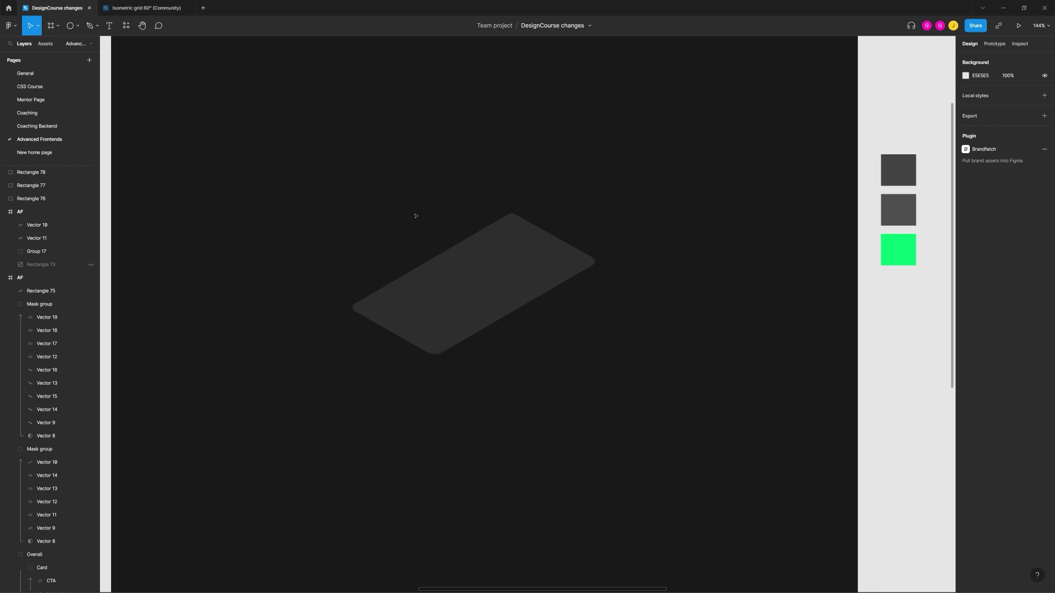
click(489, 270)
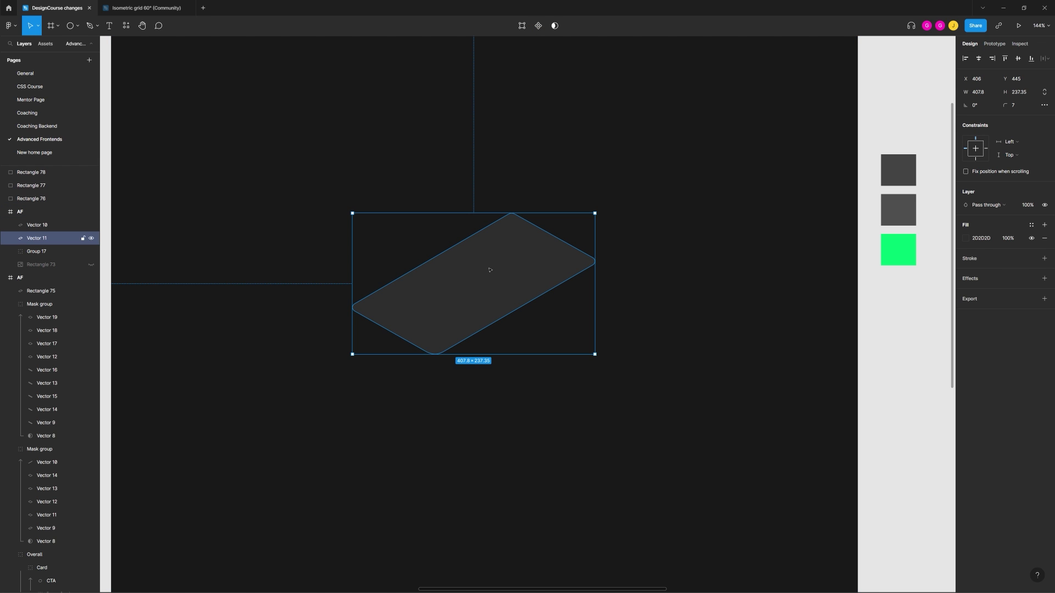
click(461, 186)
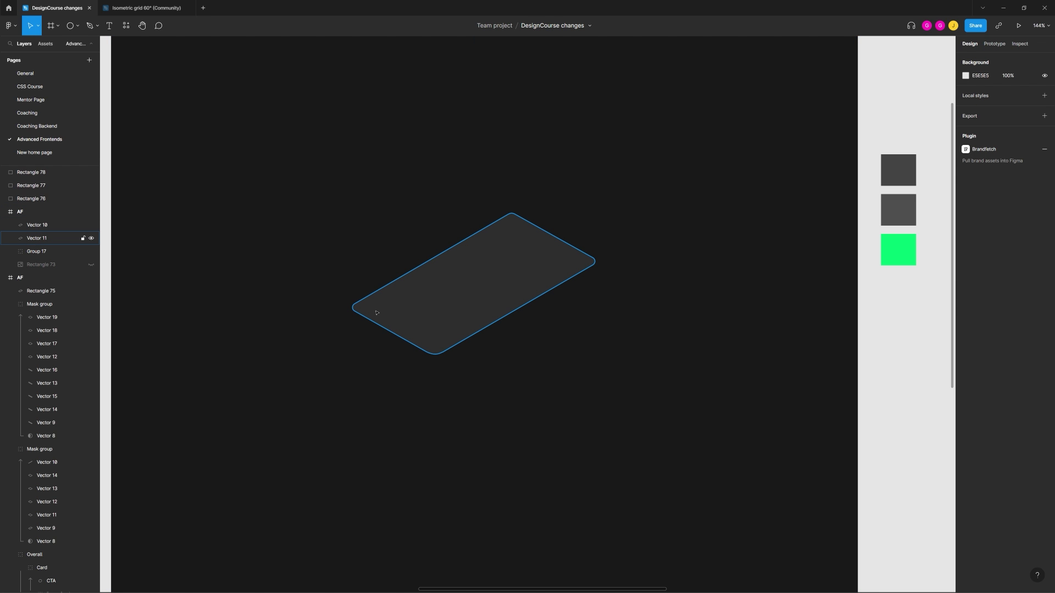
Step: Browse the Isometric grid 60° file, inspect a grid column, then return to DesignCourse changes
click(172, 9)
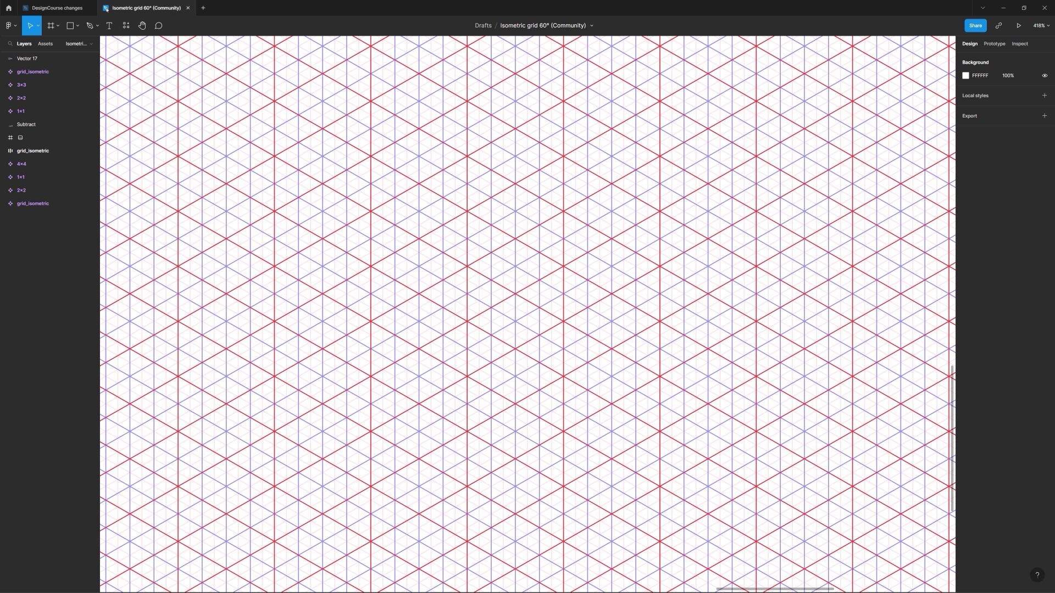
scroll(368, 154, down, 10)
scroll(407, 192, up, 5)
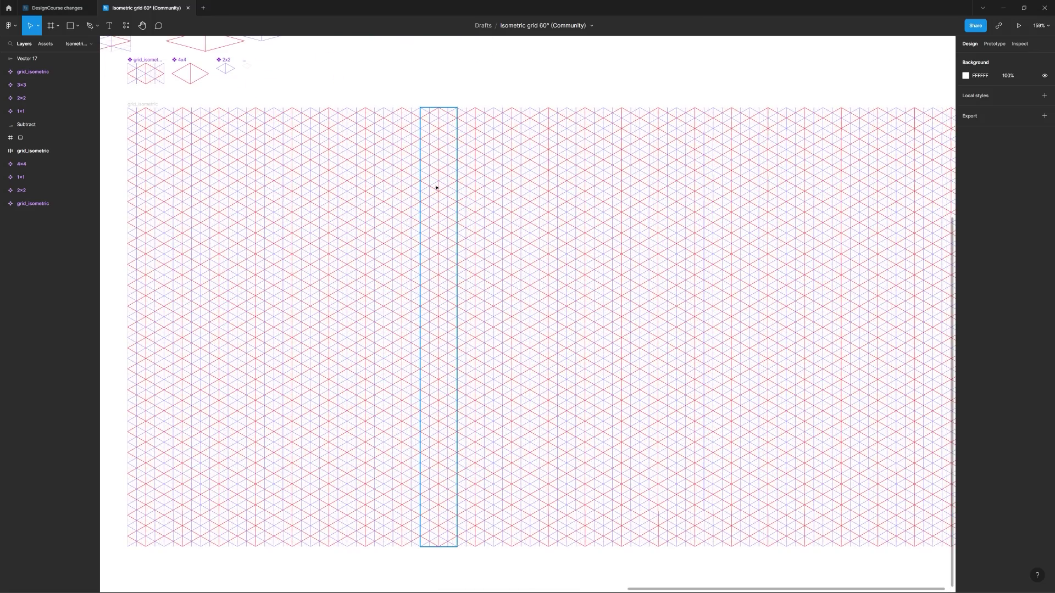
click(437, 188)
click(311, 71)
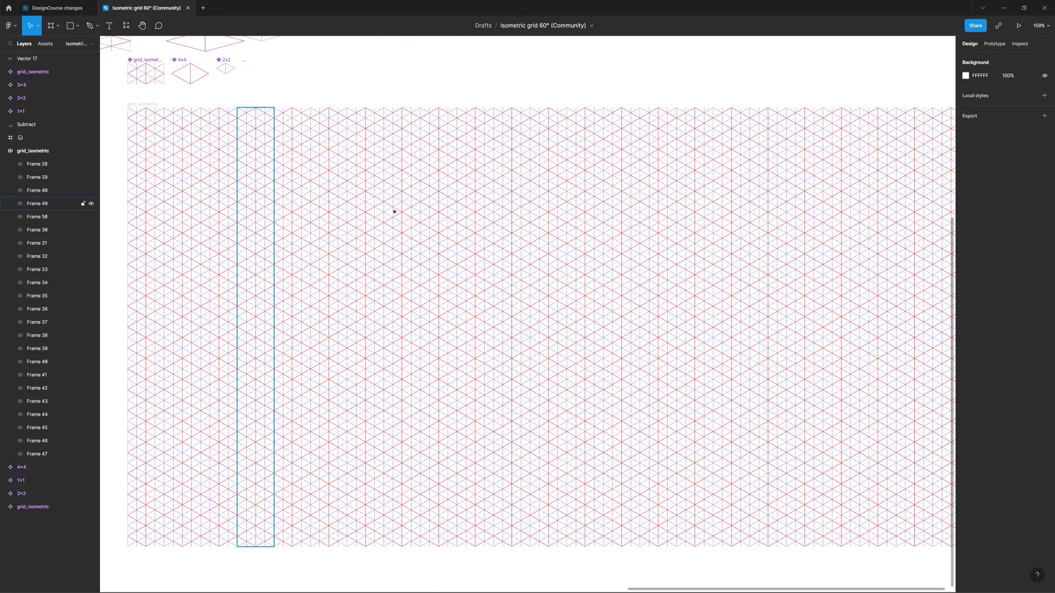
scroll(467, 222, up, 3)
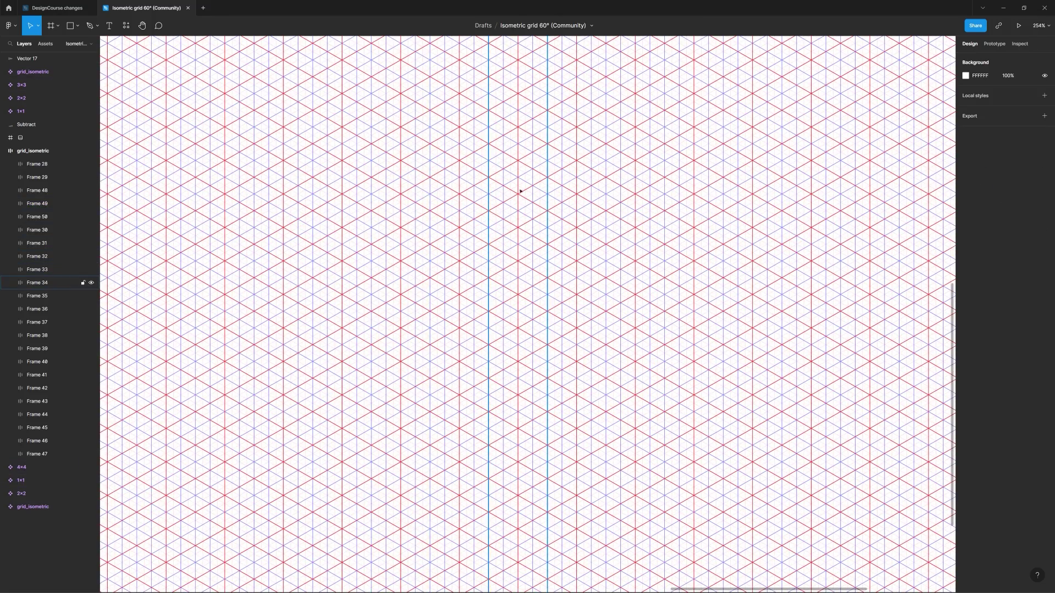
click(67, 8)
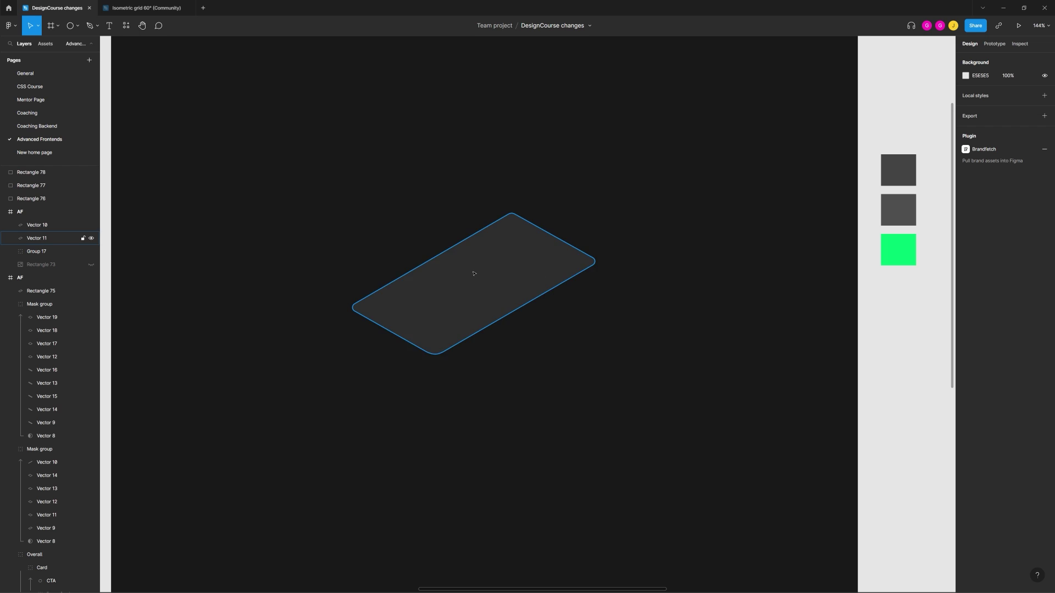
Step: Recentre the view on the isometric card shape and check its selection
scroll(483, 264, up, 3)
scroll(500, 253, down, 2)
click(586, 246)
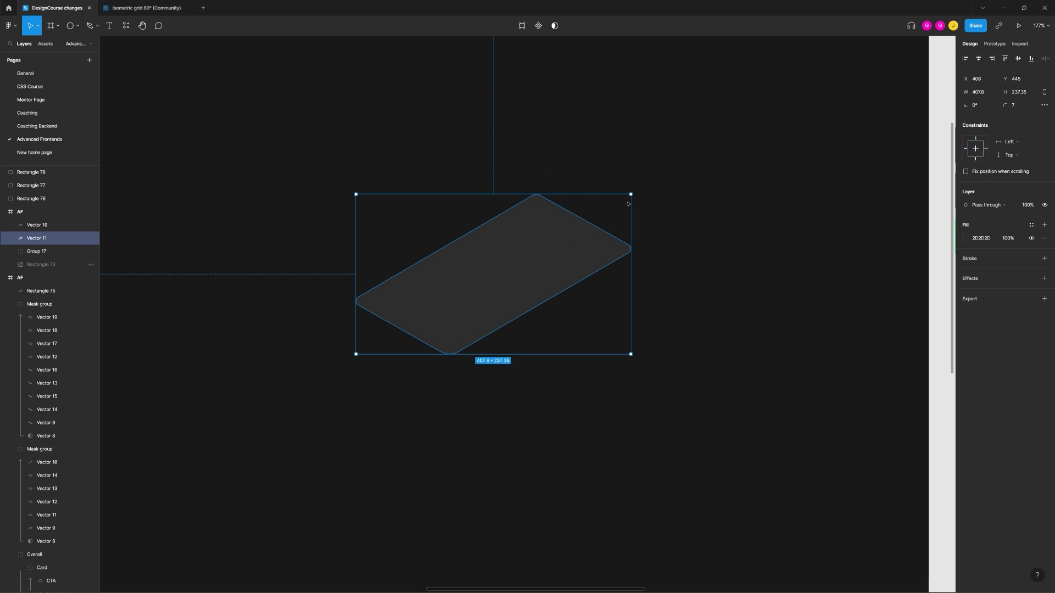
scroll(633, 190, down, 2)
drag(681, 193, 656, 209)
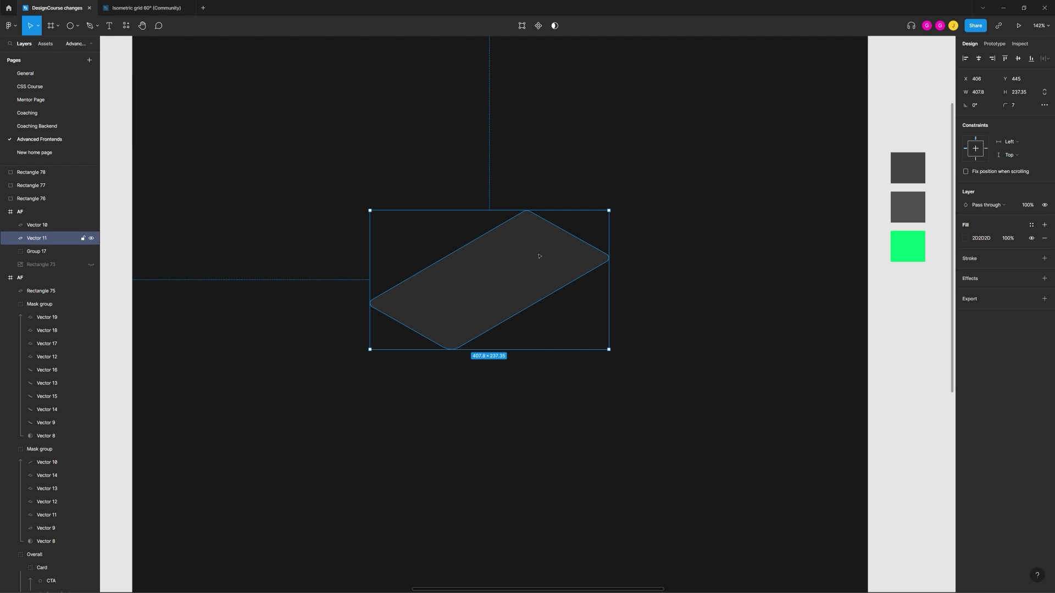
click(616, 182)
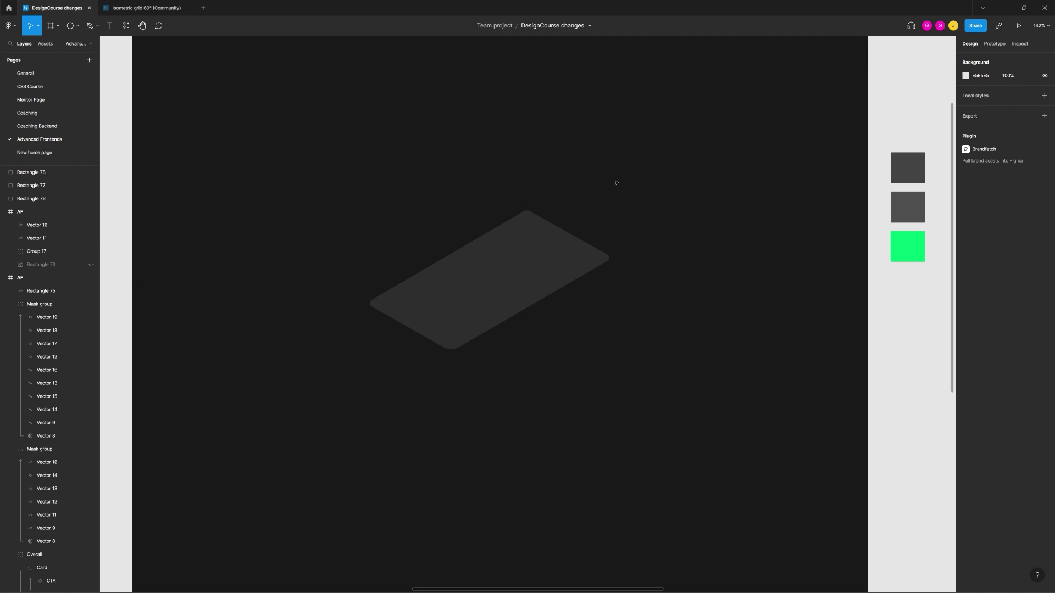
click(544, 243)
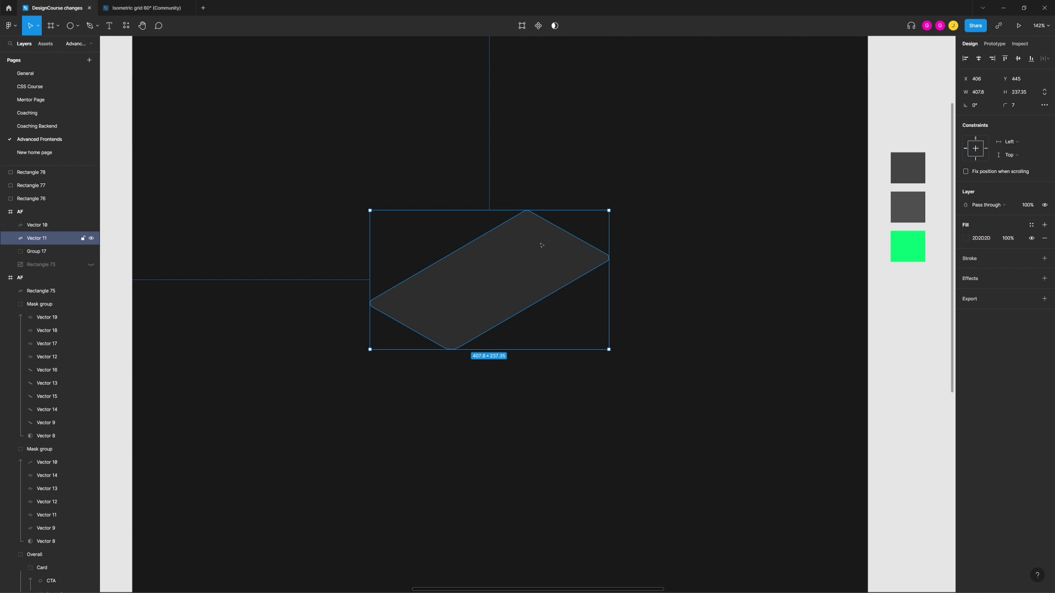
click(318, 96)
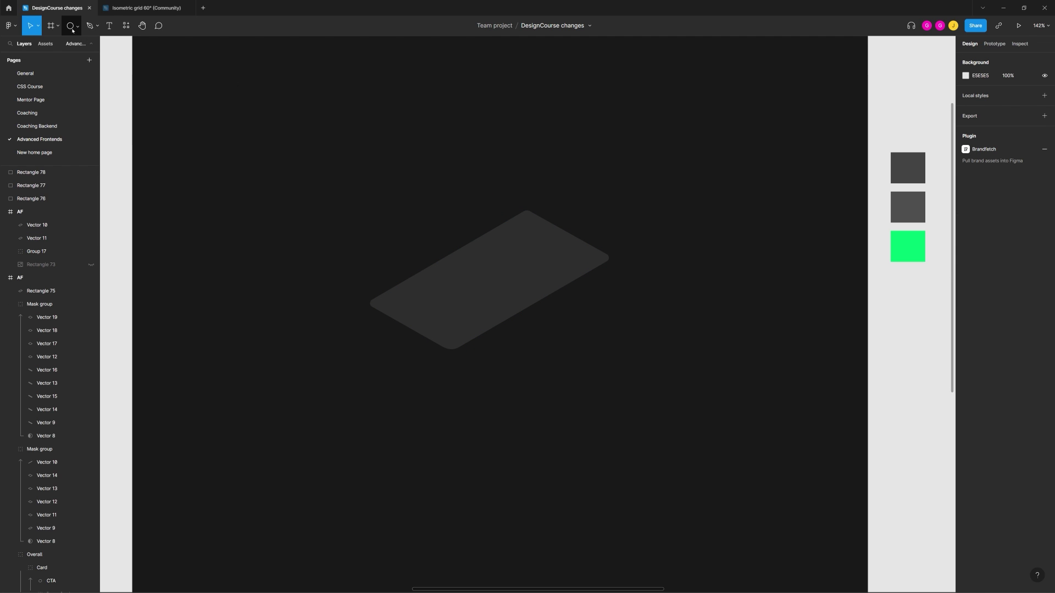
Step: Draw an 81×81 circle straddling the card's top edge
click(71, 30)
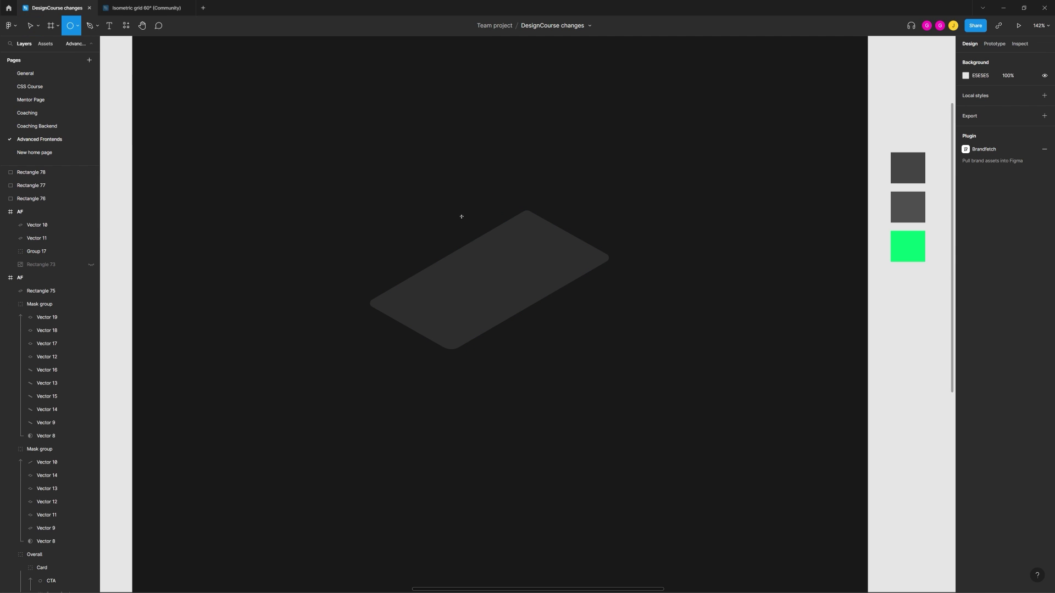
drag(462, 216, 509, 264)
scroll(466, 257, up, 5)
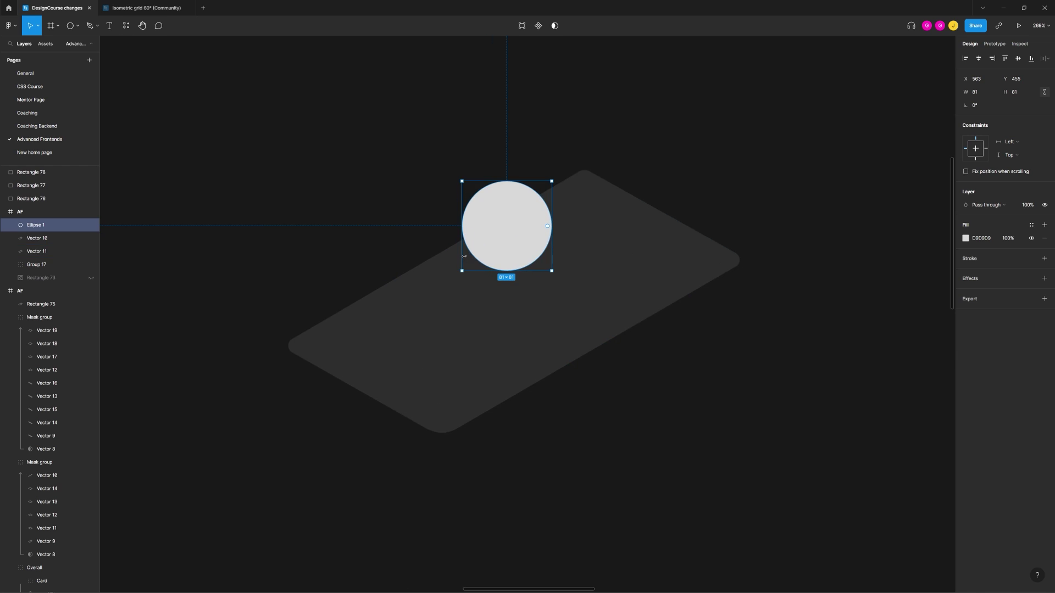
Step: Try masking the circle with the card shape, then undo the mask
shift+click(615, 253)
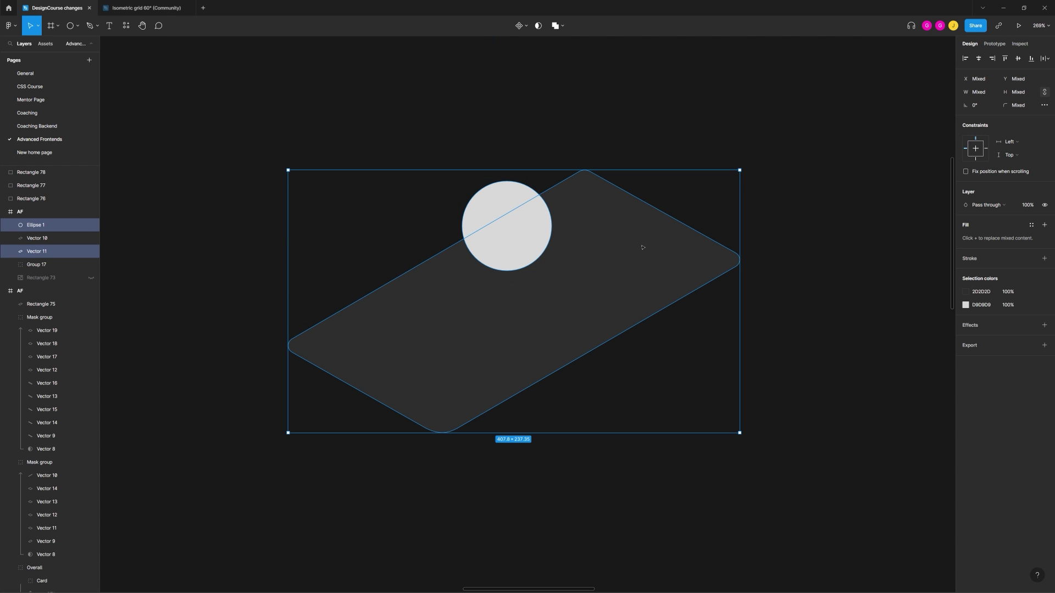
drag(440, 127, 600, 301)
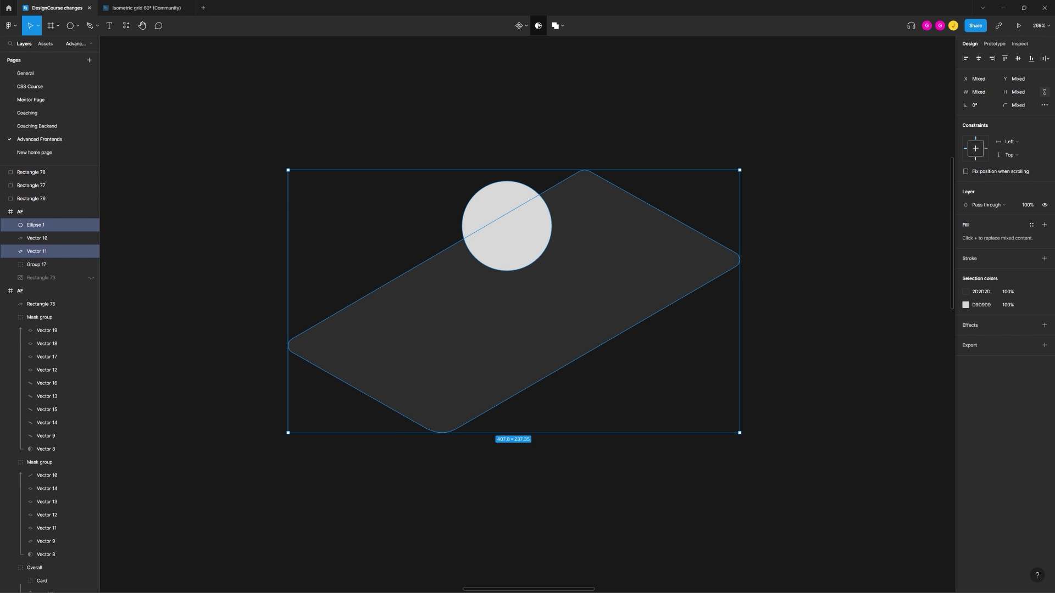
click(536, 51)
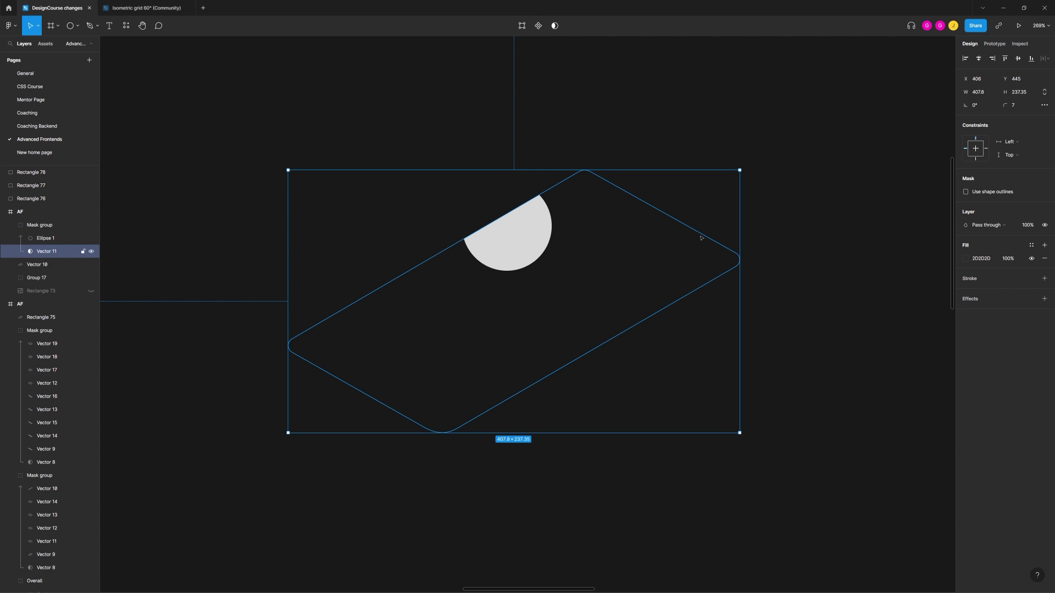
key(ctrl+z)
click(680, 167)
Step: Mask the circle with a Ctrl+D copy of the card, then undo to keep it whole
click(644, 252)
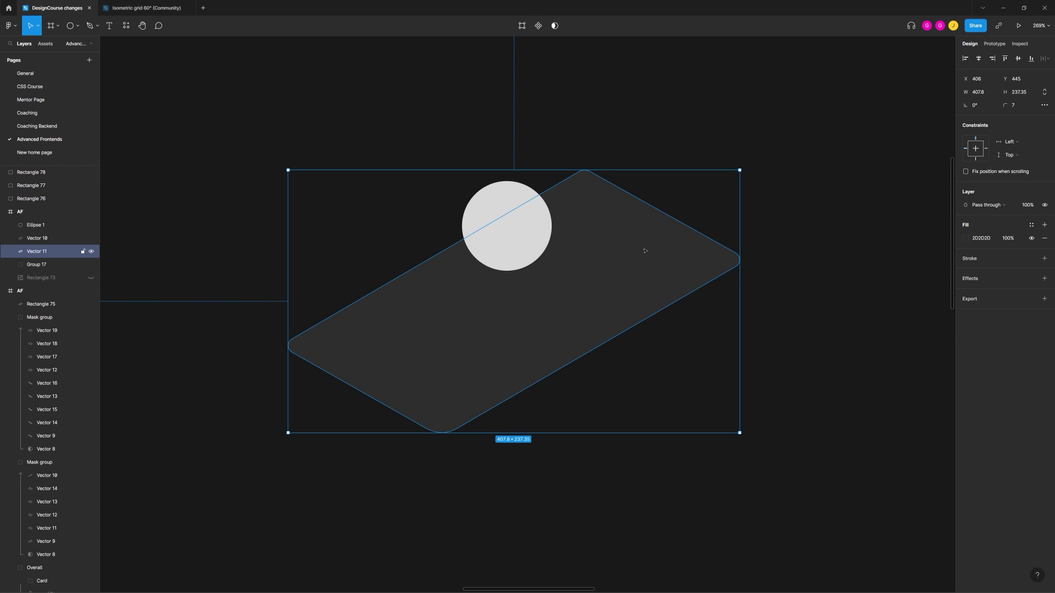
click(676, 216)
click(638, 239)
key(ctrl+d)
shift+click(505, 198)
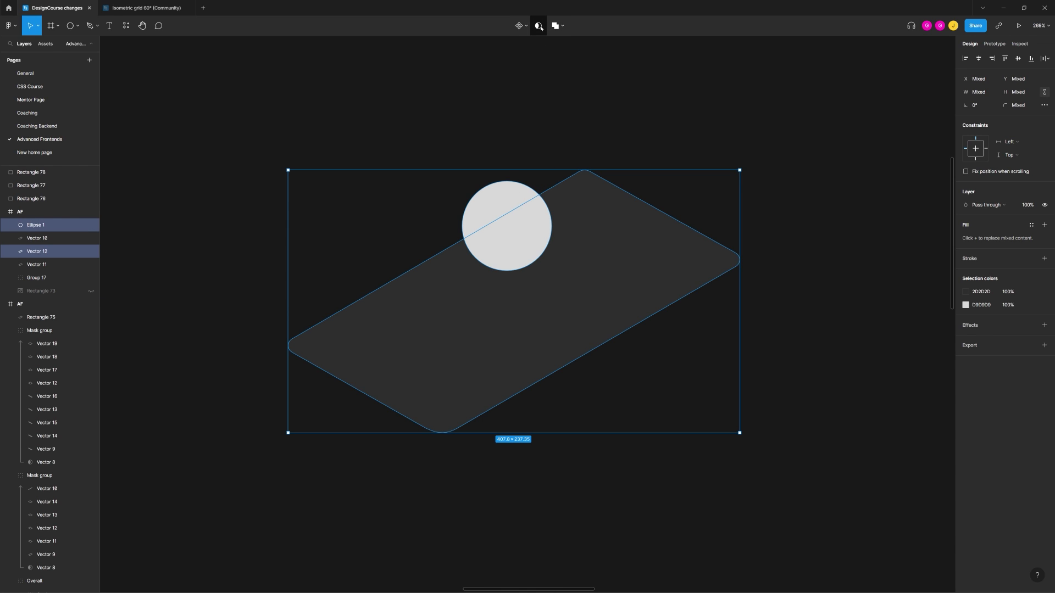
click(538, 25)
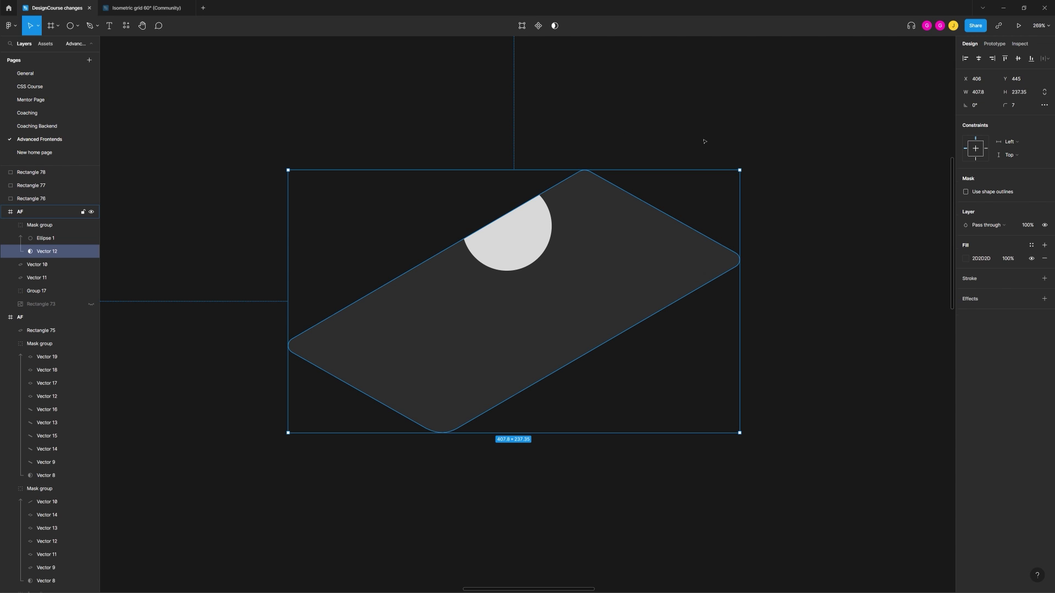
key(ctrl+z)
key(ctrl+z)
key(ctrl+z)
key(ctrl+z)
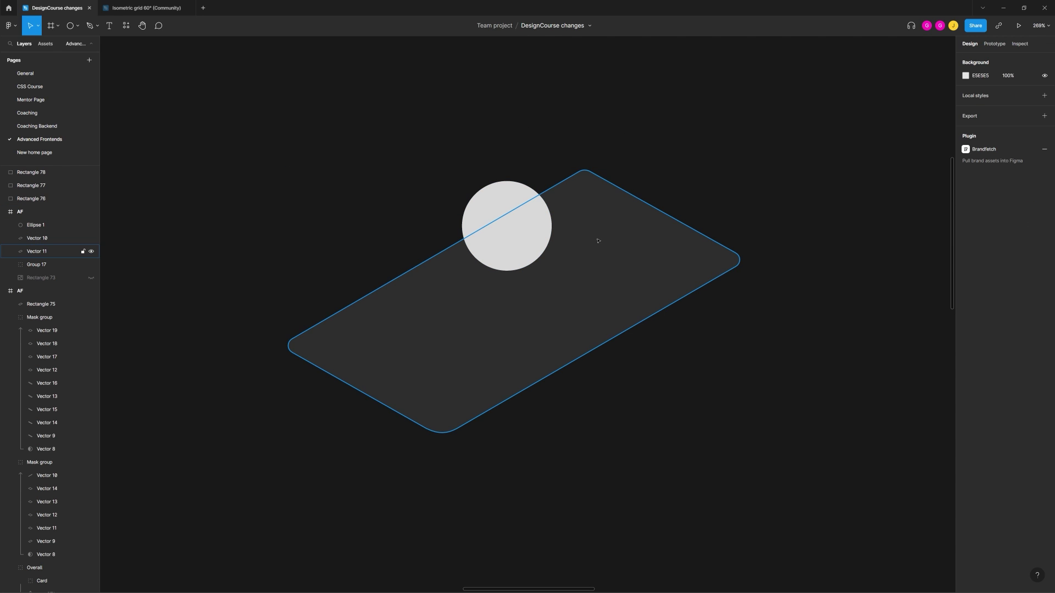
Step: Restore the card copy and shrink it into a smaller inset screen panel
key(ctrl+shift+z)
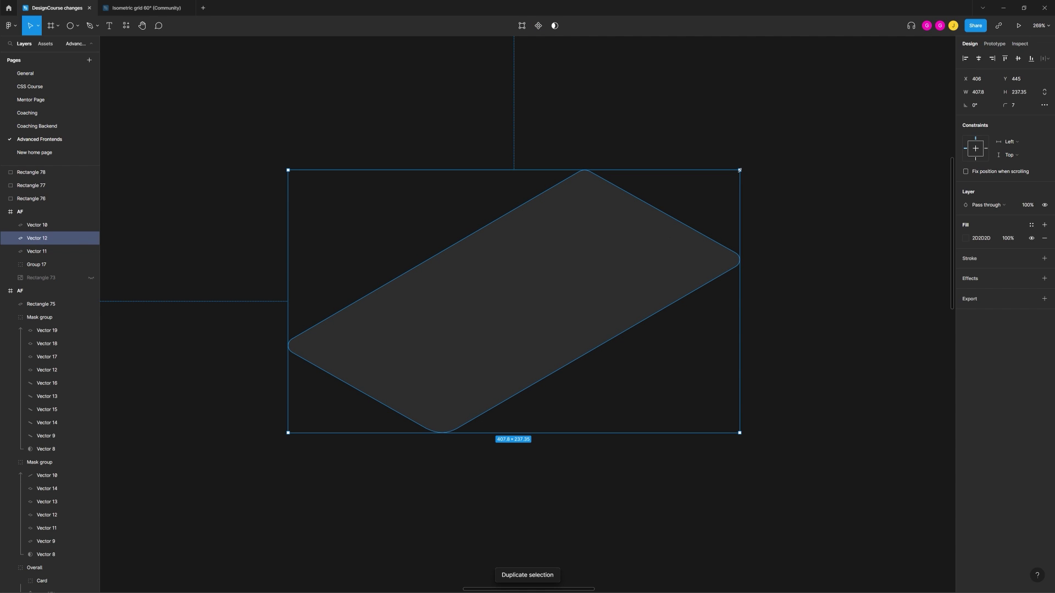
drag(739, 171, 685, 198)
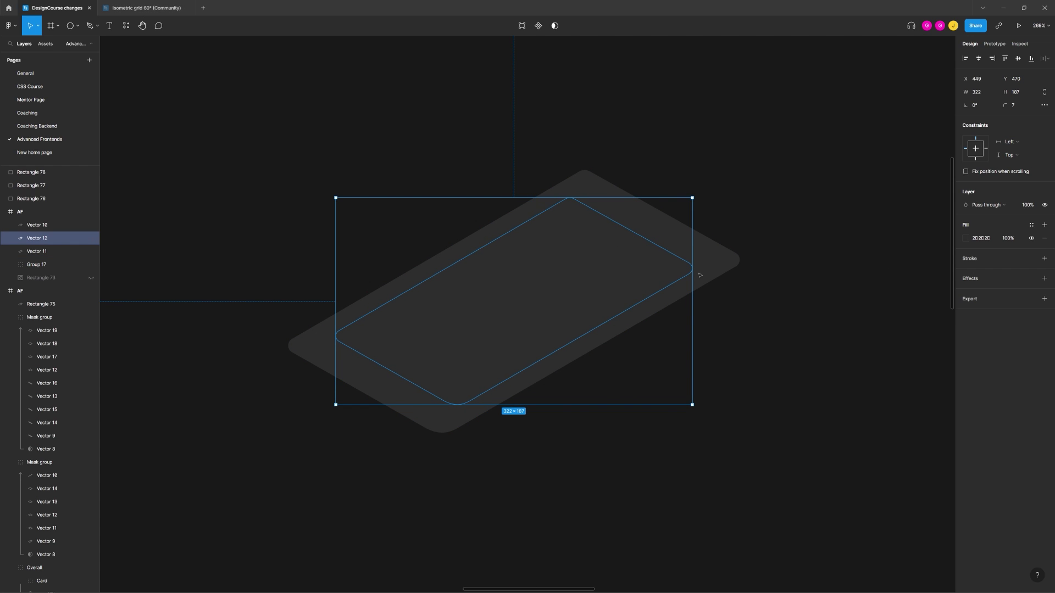
scroll(791, 257, down, 5)
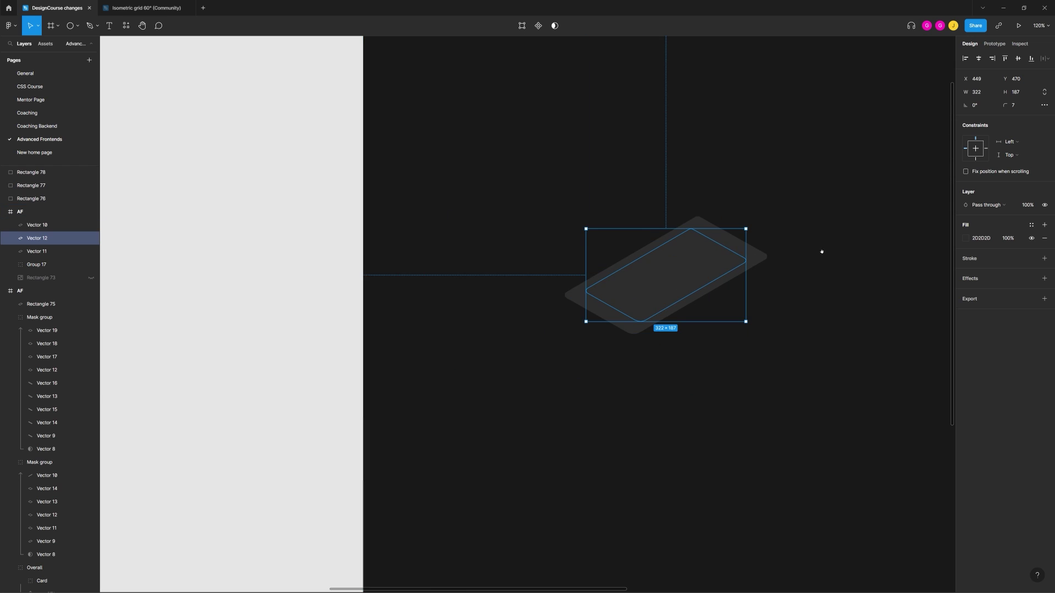
Step: Recolour the inner screen panel to 444444 using the grey swatch
drag(819, 251, 630, 238)
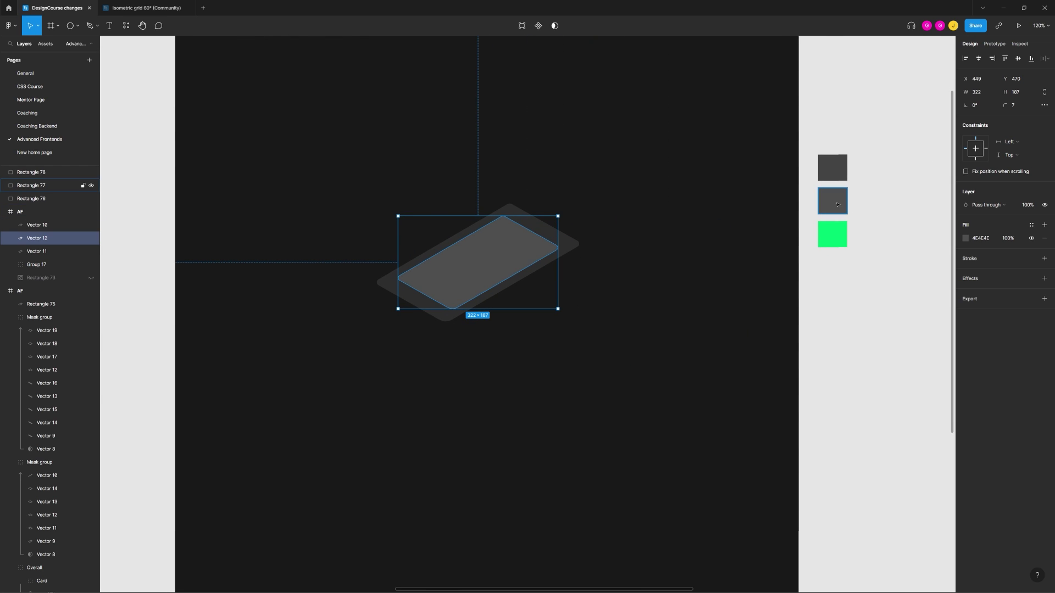
click(841, 219)
scroll(453, 249, up, 3)
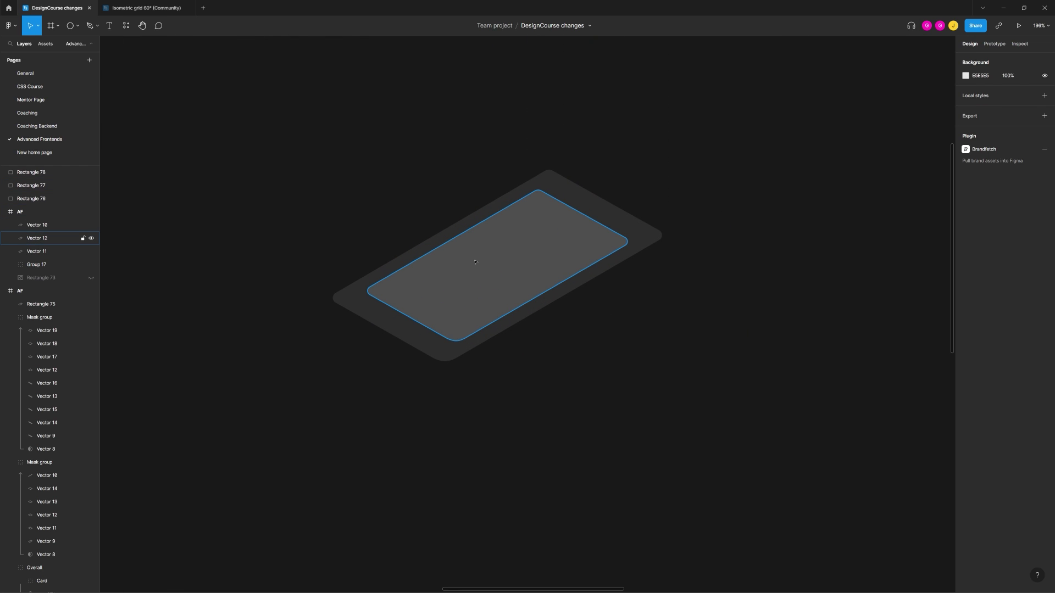
click(476, 262)
scroll(659, 242, down, 3)
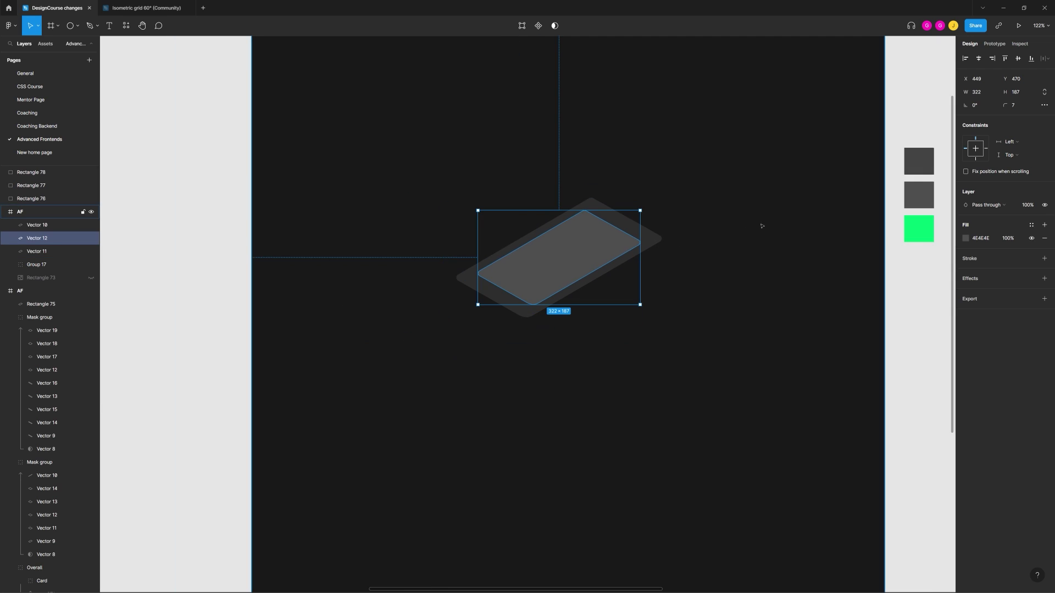
scroll(753, 226, right, 2)
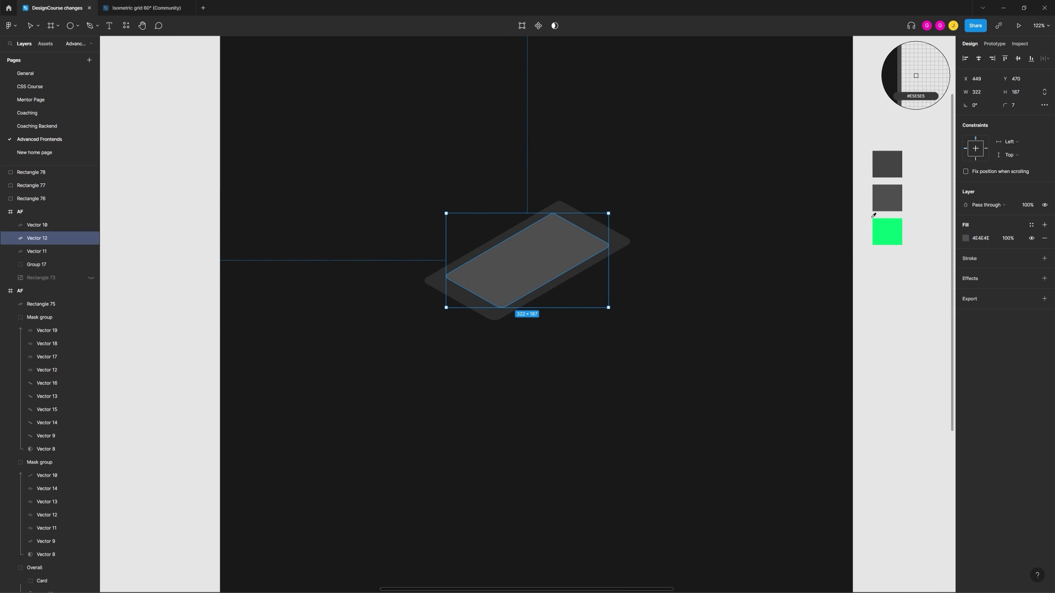
click(749, 200)
click(570, 244)
click(746, 172)
click(522, 259)
scroll(523, 258, up, 4)
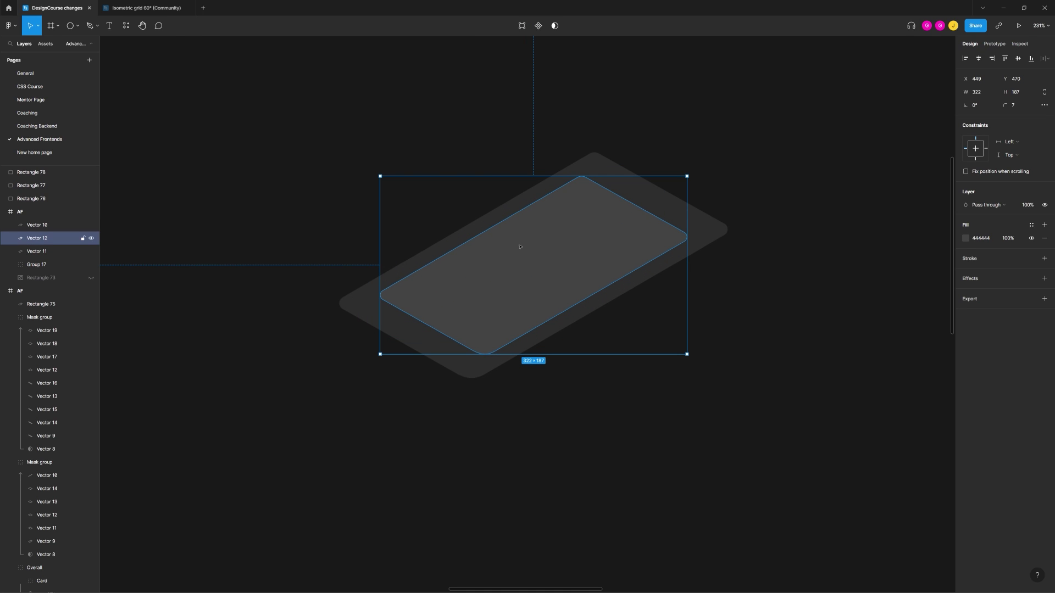
Step: Duplicate the screen panel, shift the copy up-right and set its fill to 515151
key(Escape)
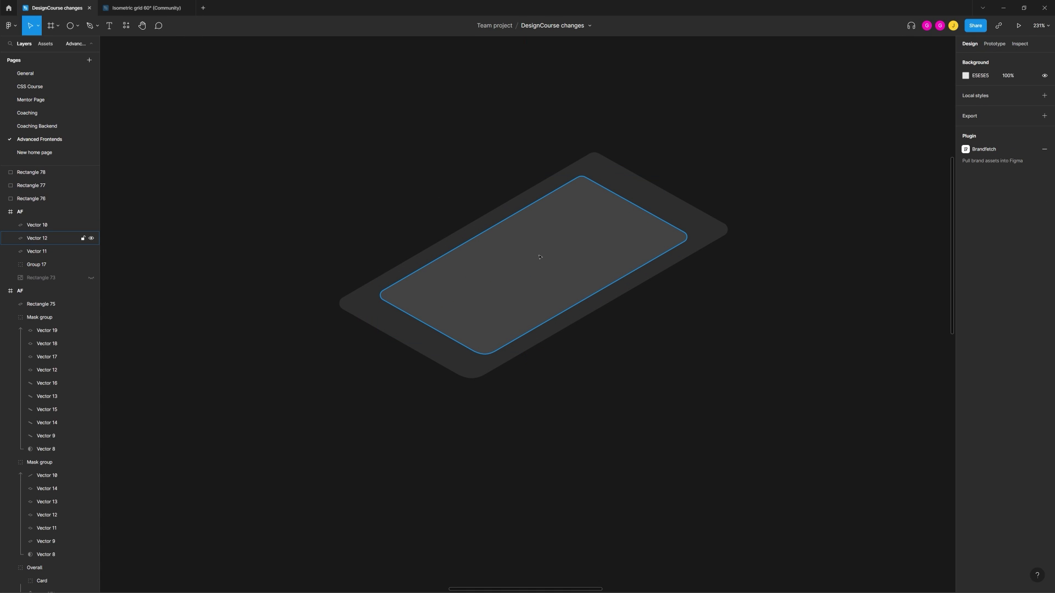
click(539, 257)
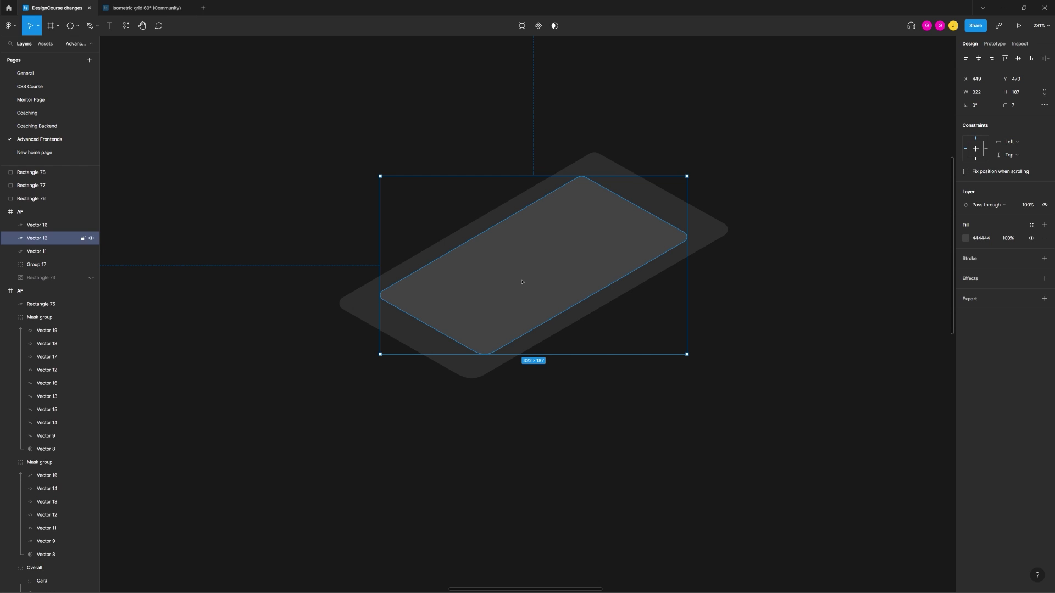
key(ctrl+d)
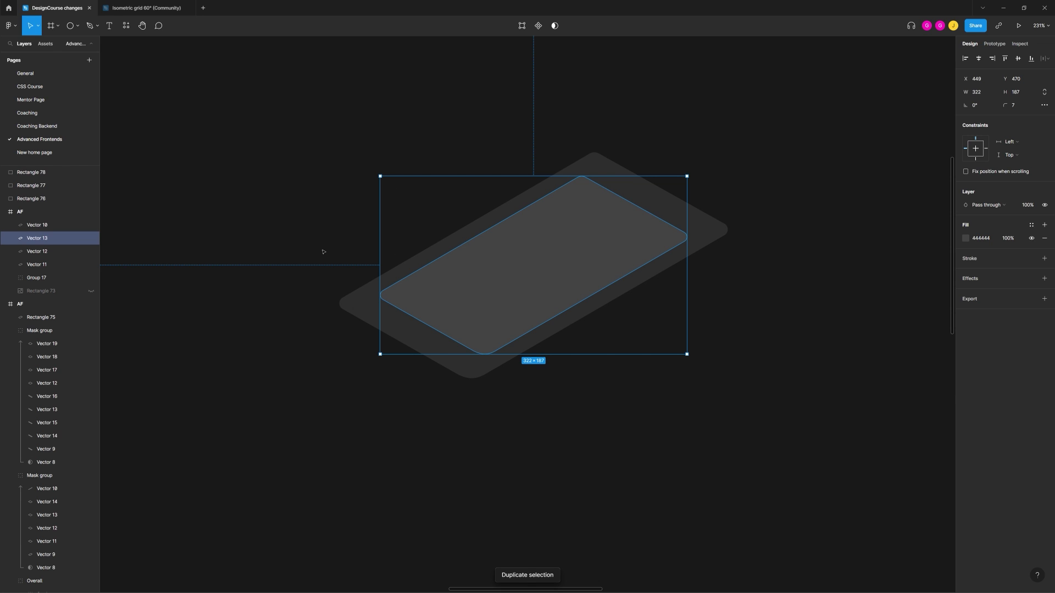
click(323, 251)
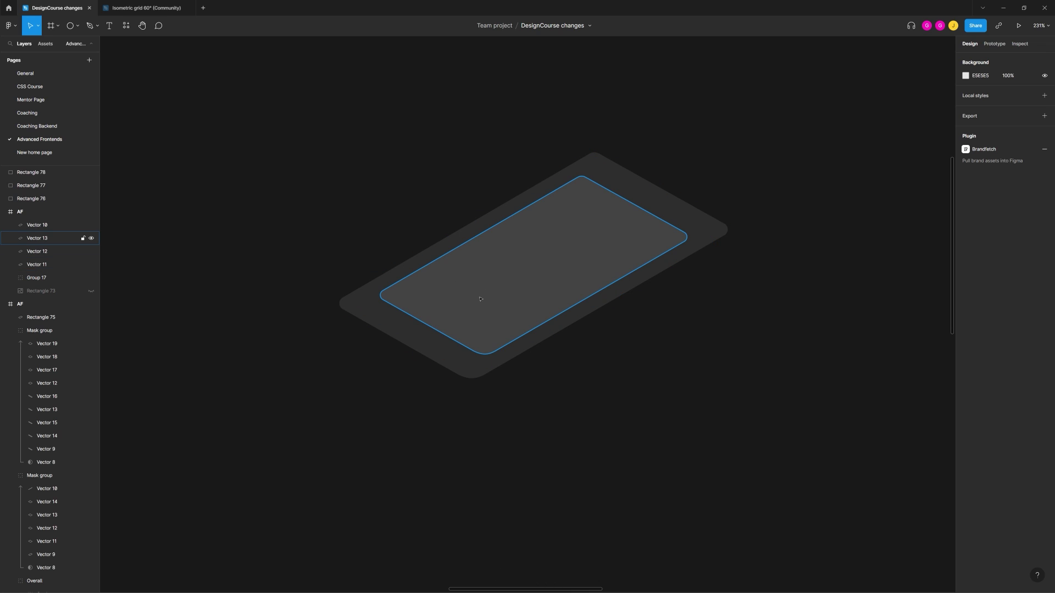
drag(481, 299, 518, 279)
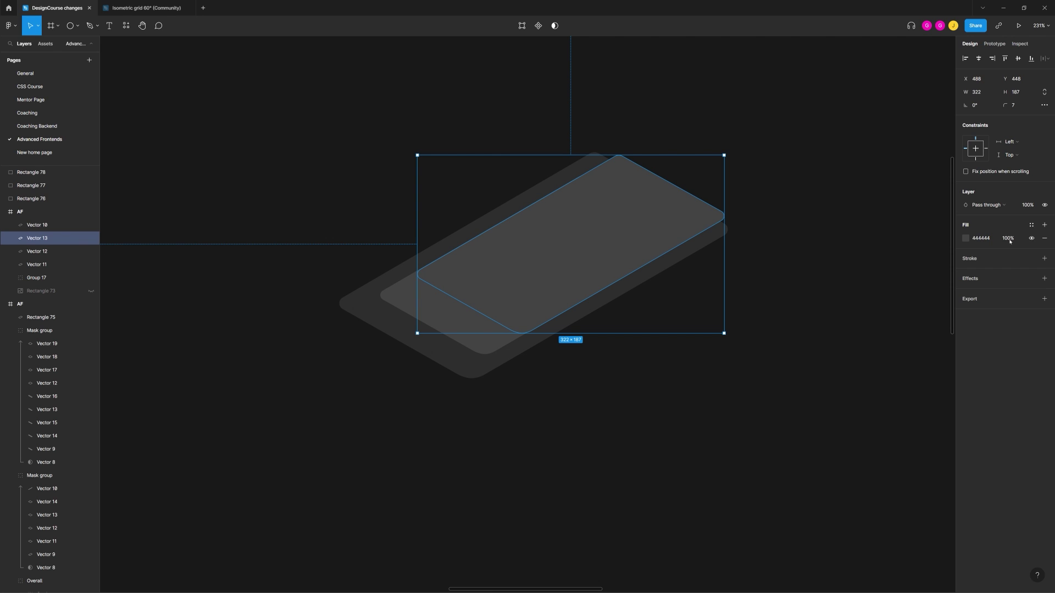
click(966, 238)
drag(857, 320, 853, 319)
click(659, 357)
Step: Duplicate the original screen and use it as a mask for the lighter copy
click(451, 318)
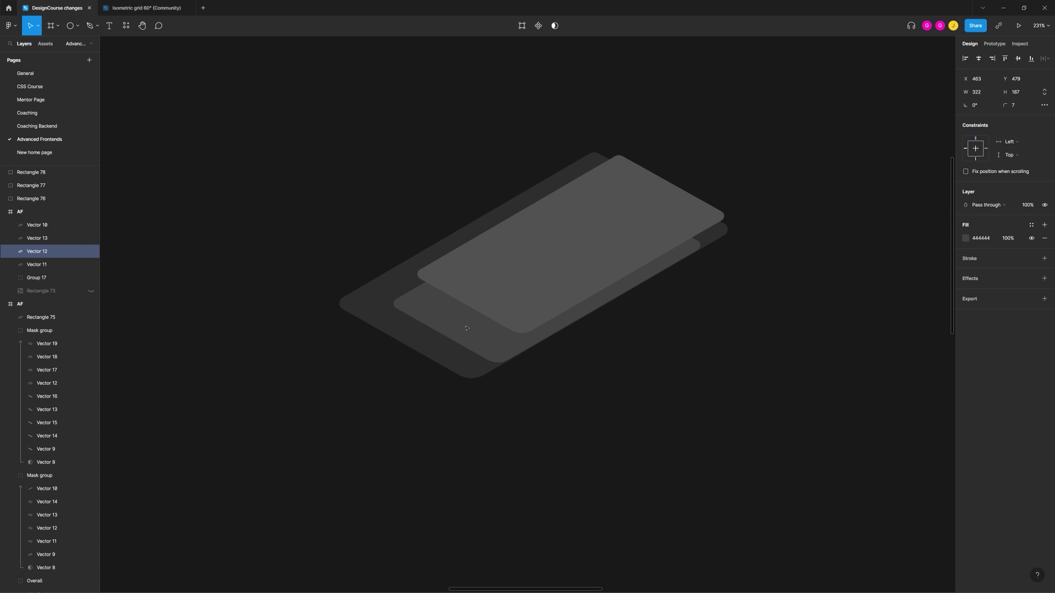
click(451, 319)
key(ctrl+d)
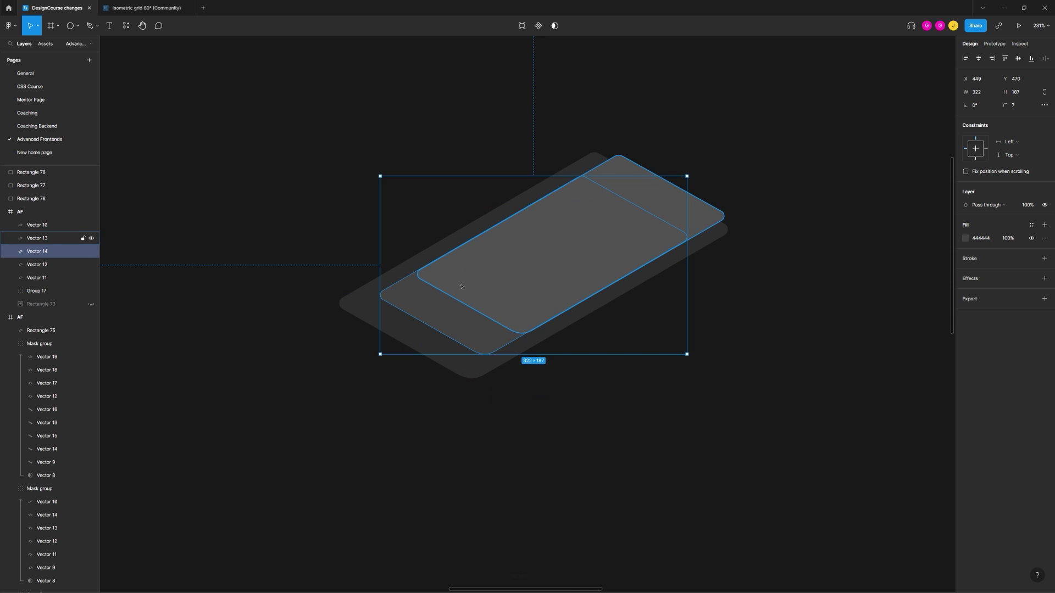
shift+click(557, 264)
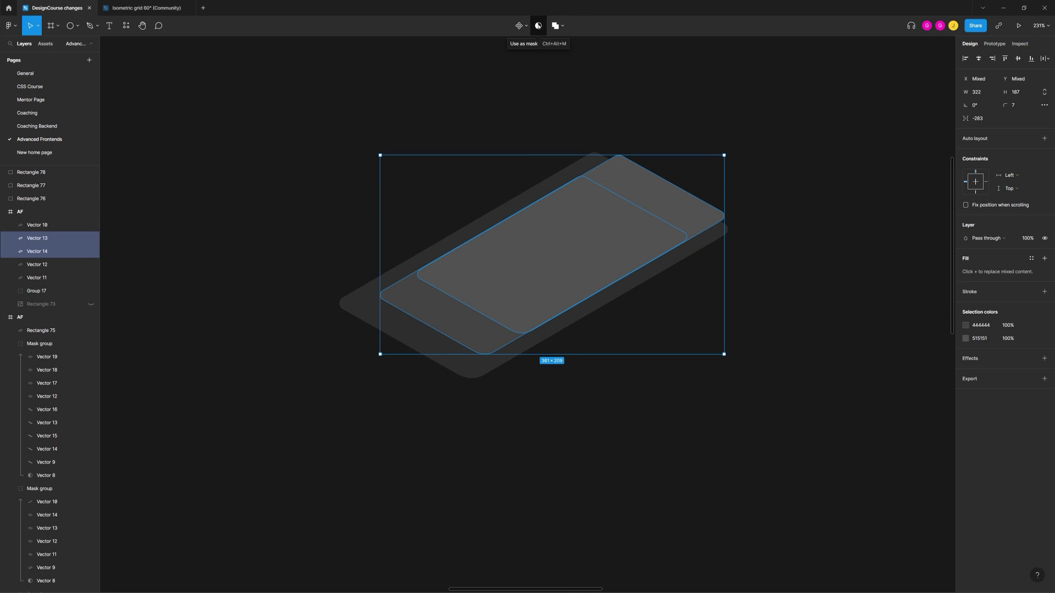
click(539, 25)
Step: Fine-tune the lighter panel's position inside the new mask group
click(346, 129)
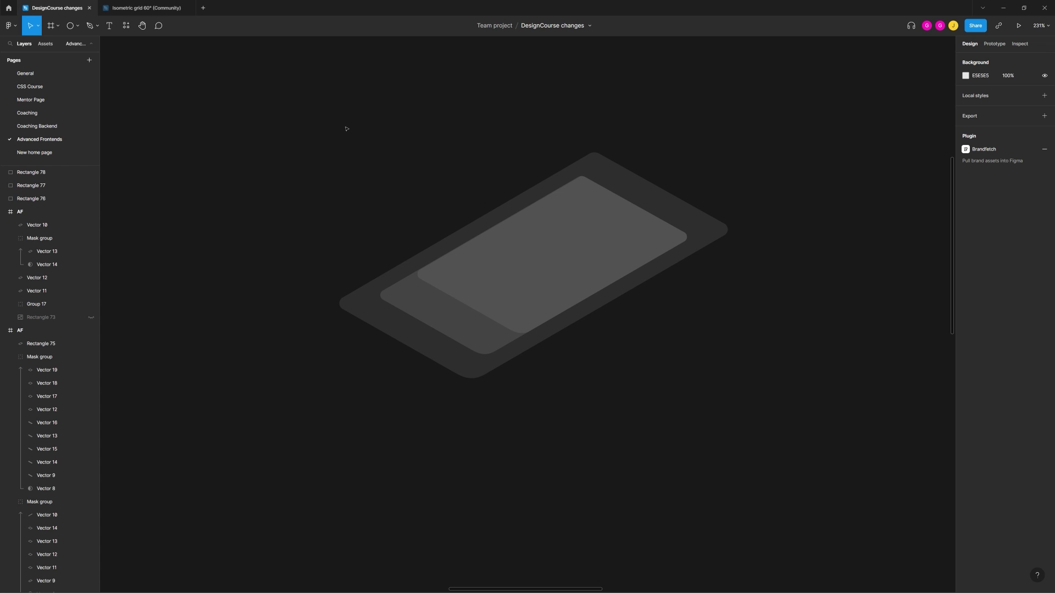
click(542, 255)
click(542, 255)
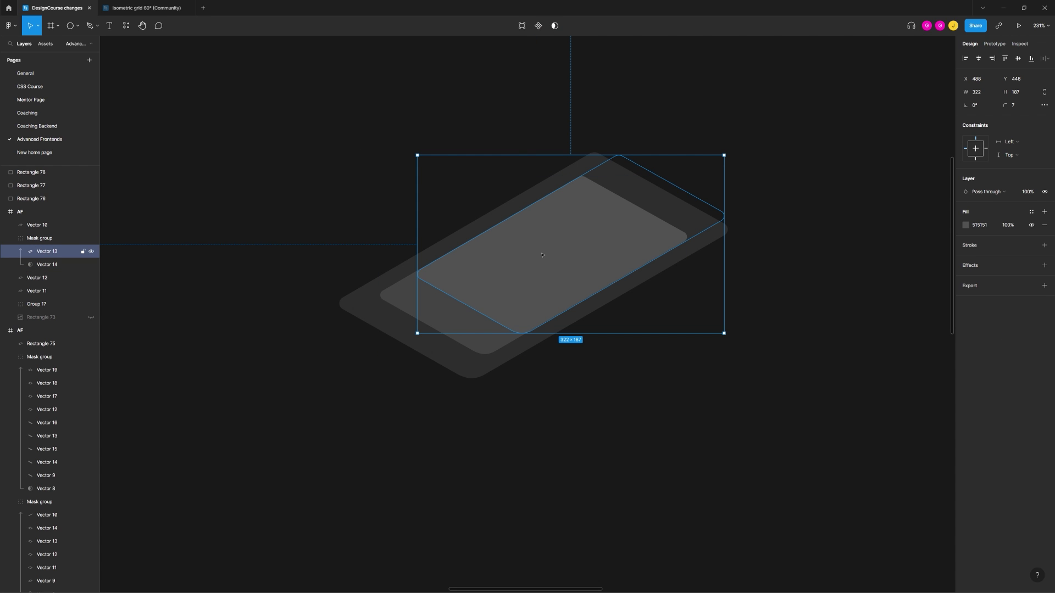
key(Left)
key(Left)
key(Left)
click(391, 163)
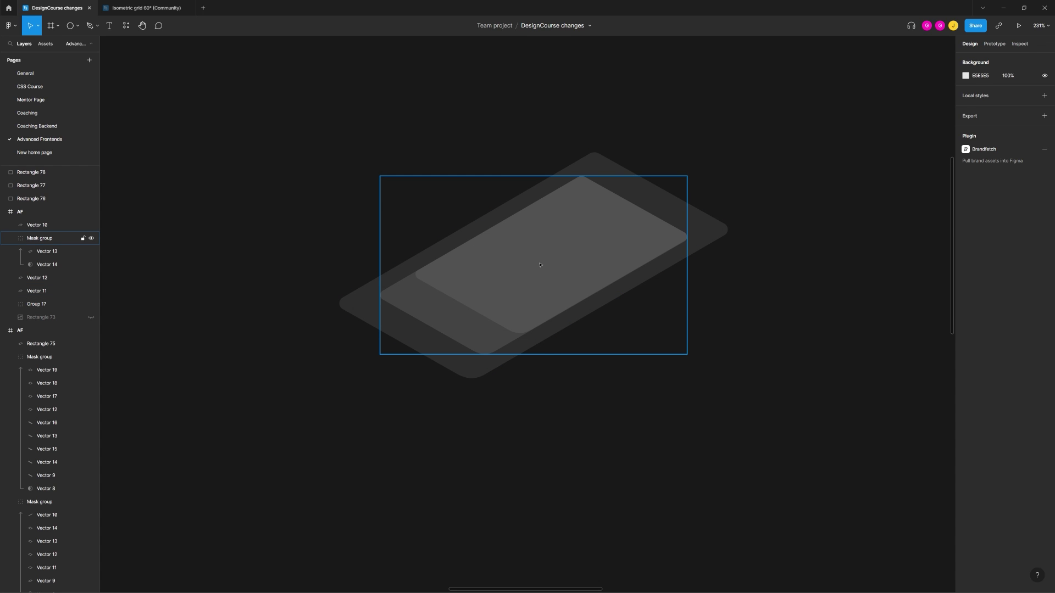
drag(543, 263, 550, 262)
click(368, 230)
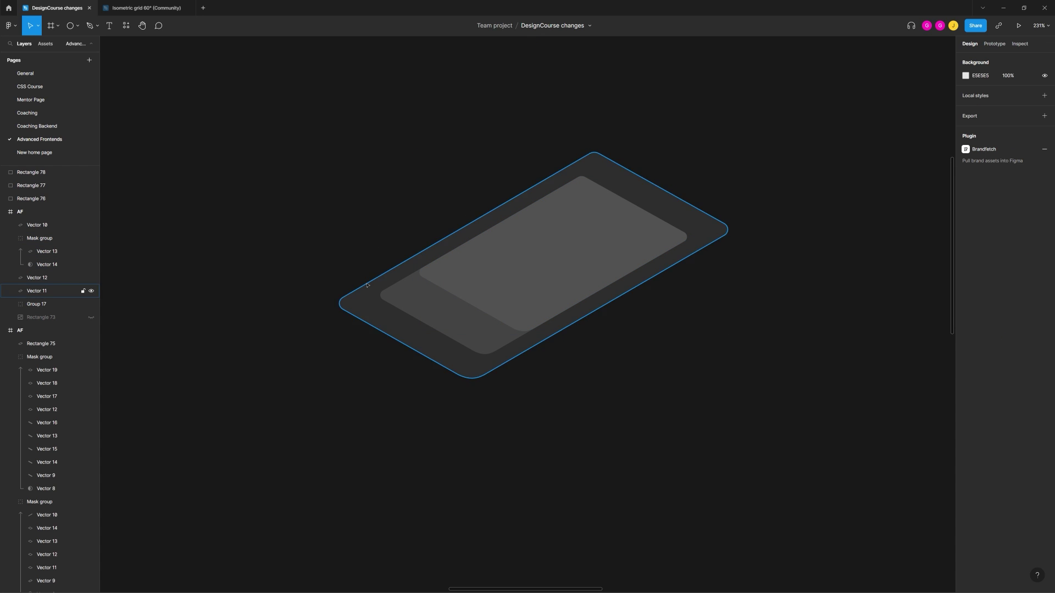
Step: Draw a small circle on the screen's lower-left end and nudge it into place
scroll(364, 278, up, 2)
key(o)
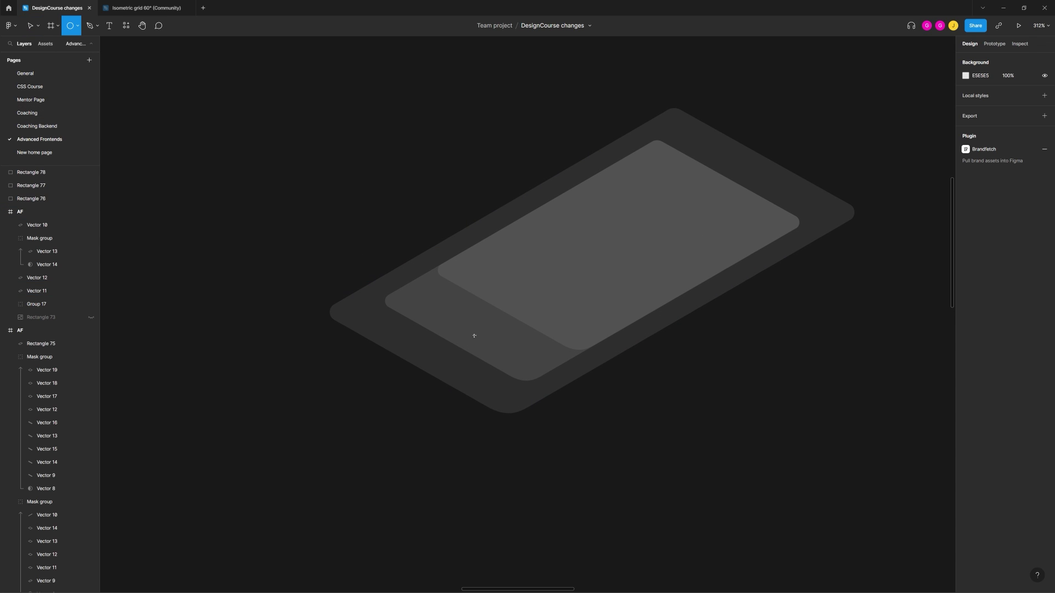
mouse_move(465, 317)
mouse_down()
mouse_move(476, 337)
mouse_move(460, 337)
mouse_up()
click(620, 403)
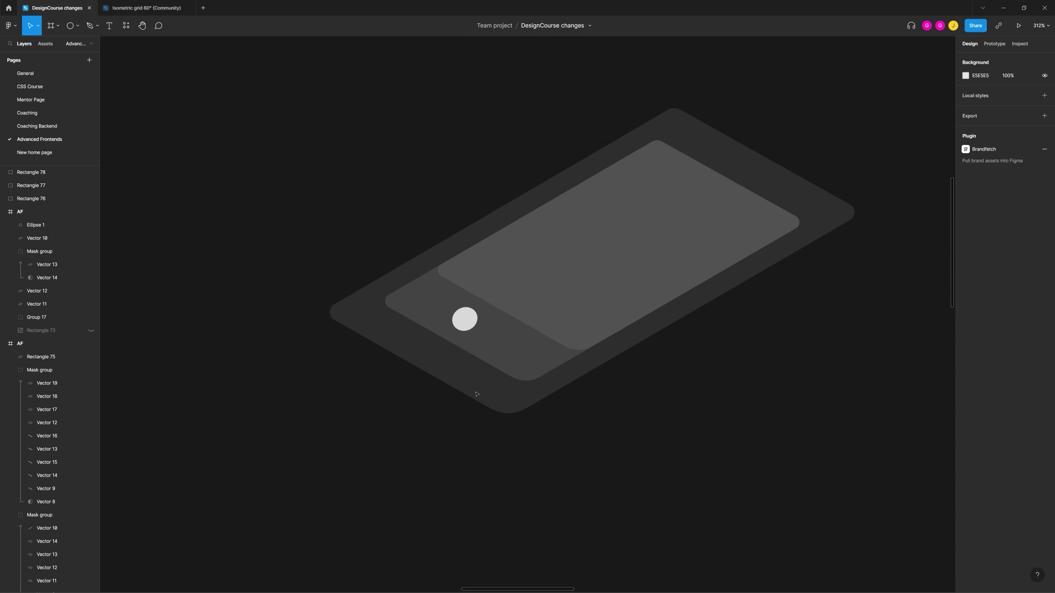
click(469, 316)
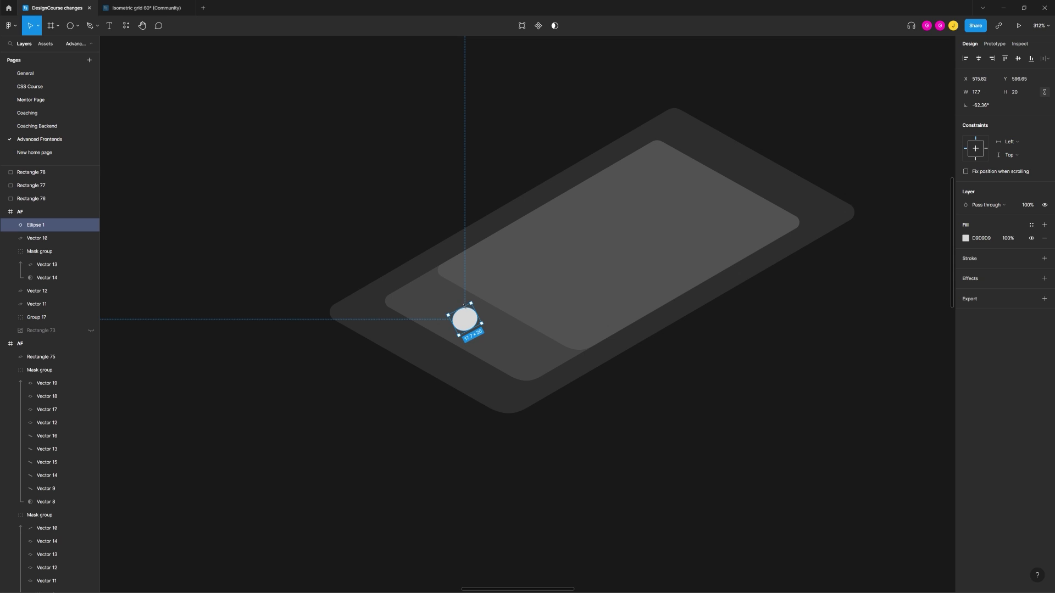
click(712, 408)
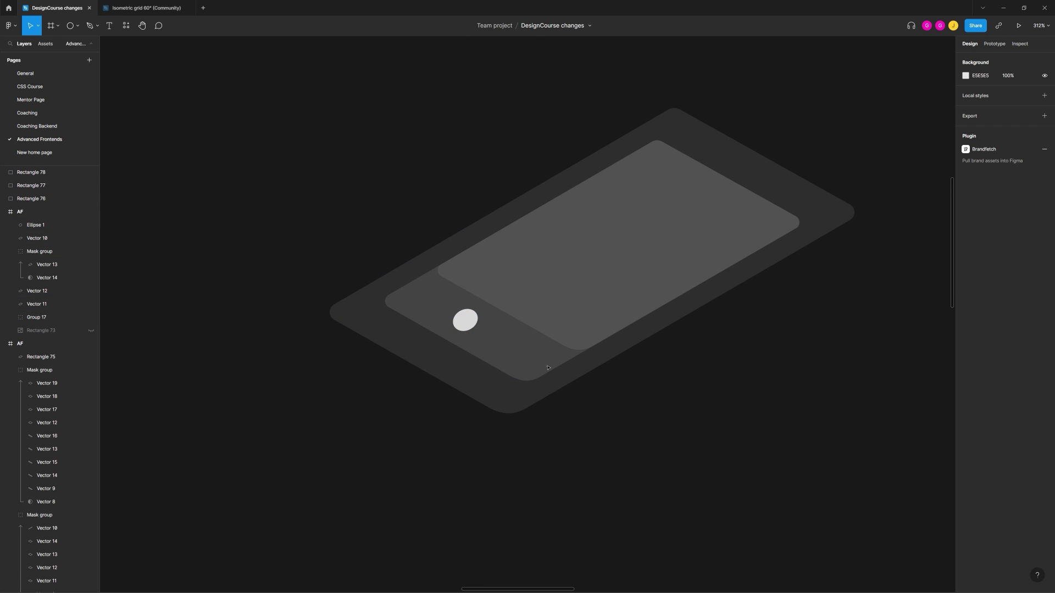
drag(470, 327, 476, 328)
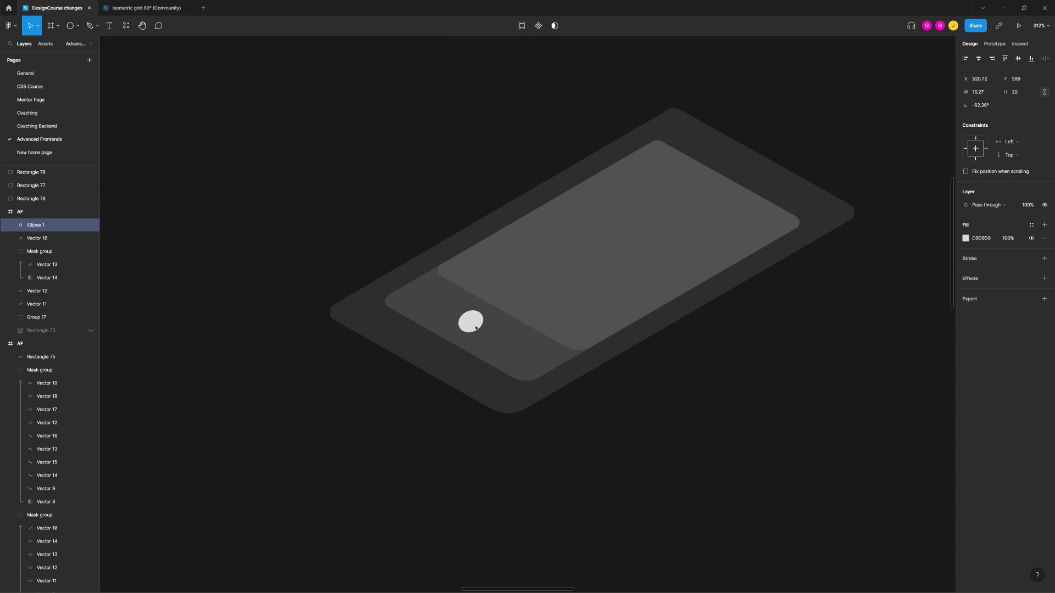
Step: Fill the circle with the green swatch colour 00E472 via the eyedropper
scroll(650, 357, down, 5)
drag(694, 365, 486, 329)
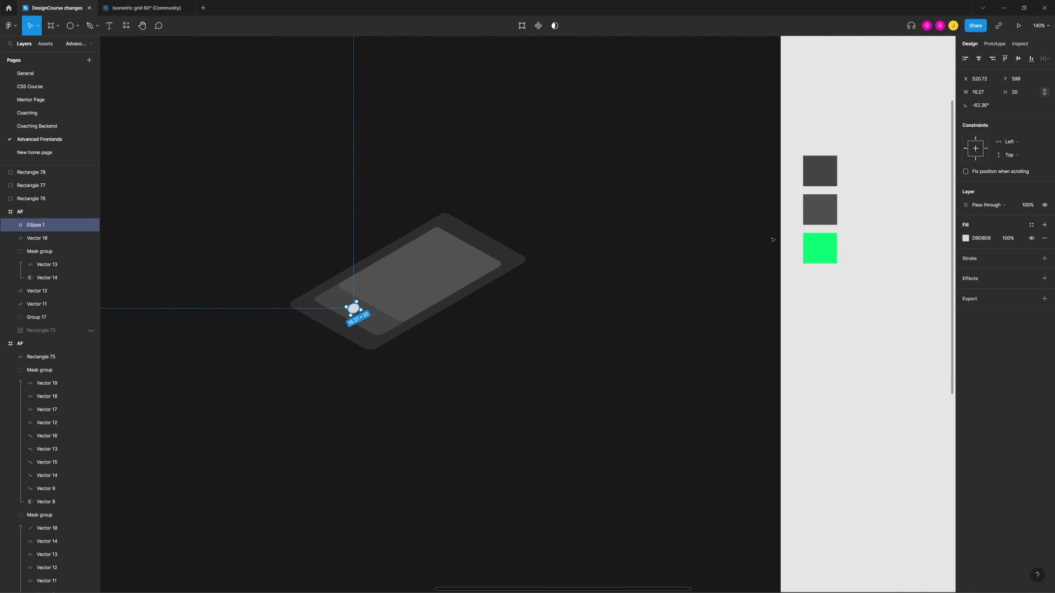
key(i)
click(820, 247)
click(393, 354)
Step: Shift the green circle slightly down into its final spot
scroll(287, 306, up, 2)
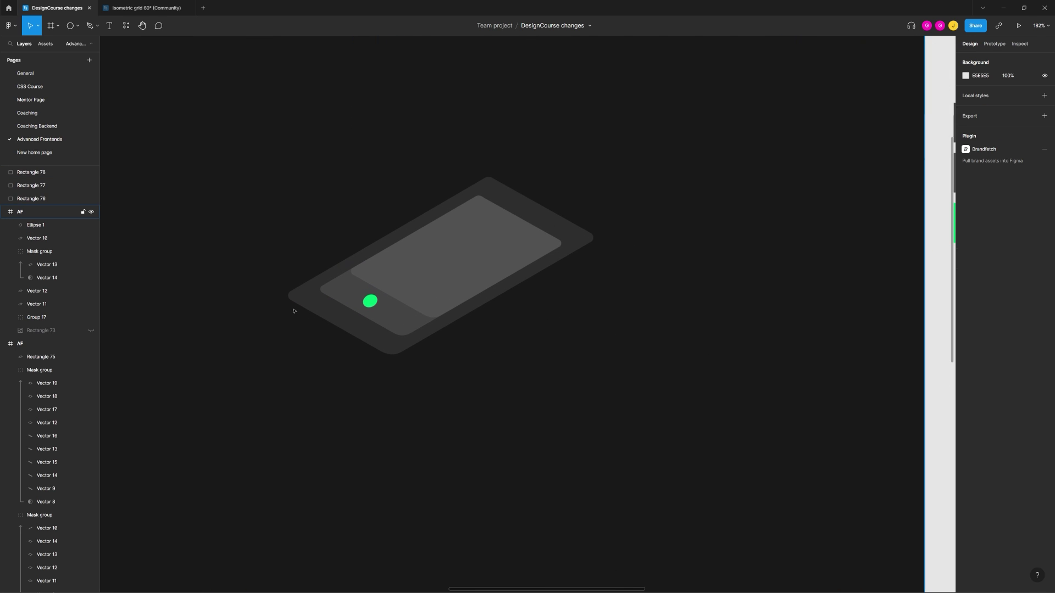
scroll(287, 306, up, 3)
click(456, 313)
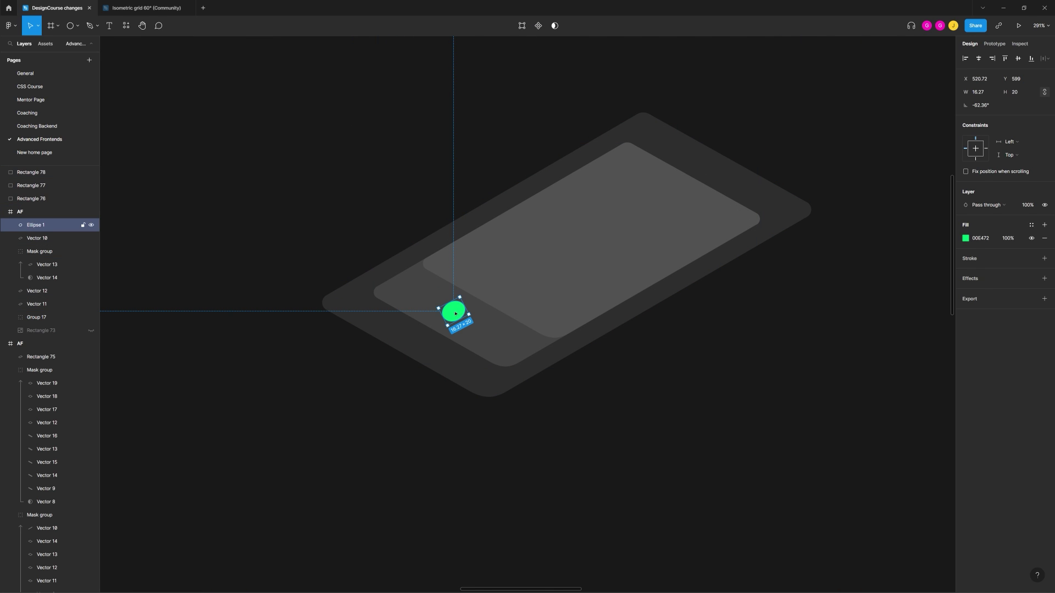
drag(458, 314, 466, 319)
click(666, 396)
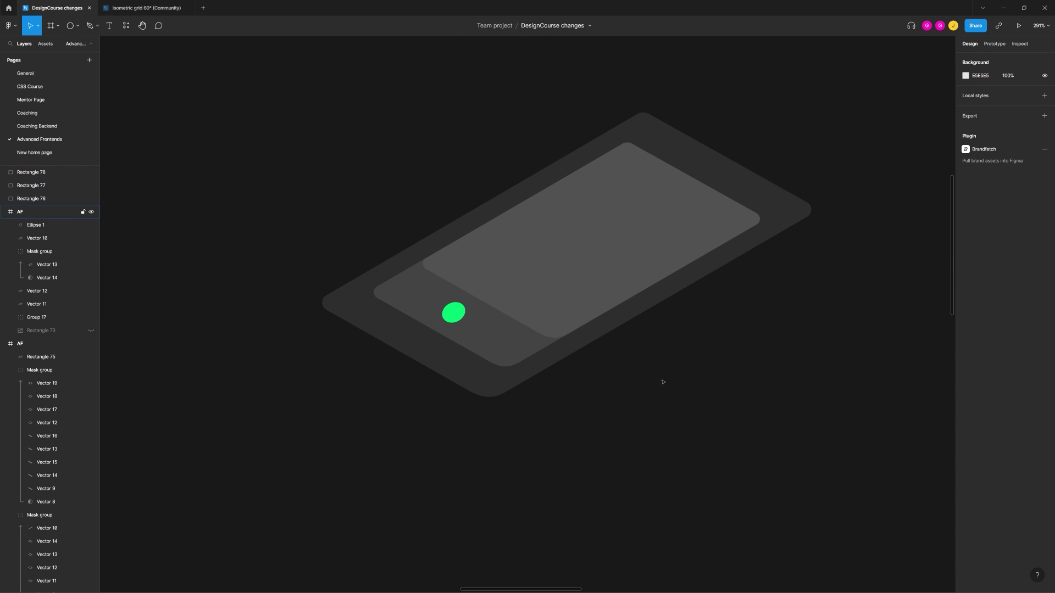
scroll(455, 314, up, 5)
scroll(467, 319, down, 5)
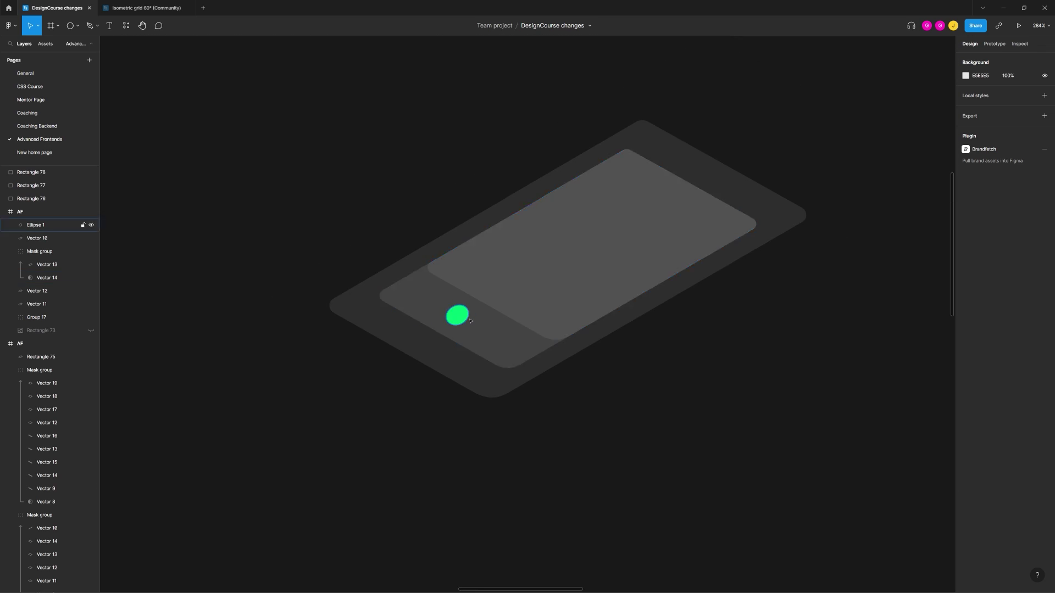
scroll(471, 321, down, 5)
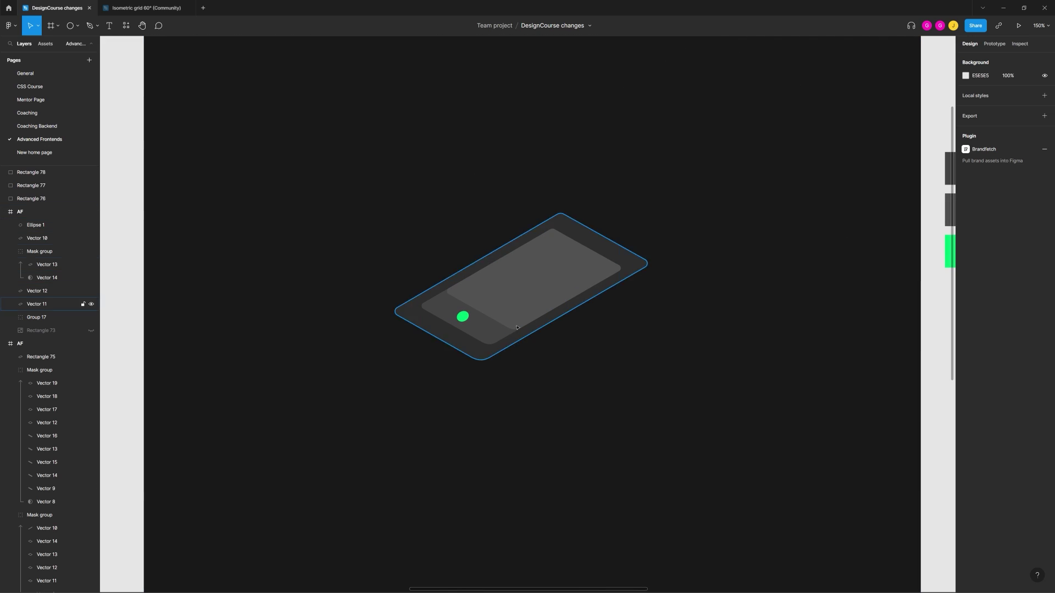
Step: Inspect the mask group and outer phone shape, undoing an accidental move
click(488, 326)
drag(548, 273, 524, 250)
key(ctrl+z)
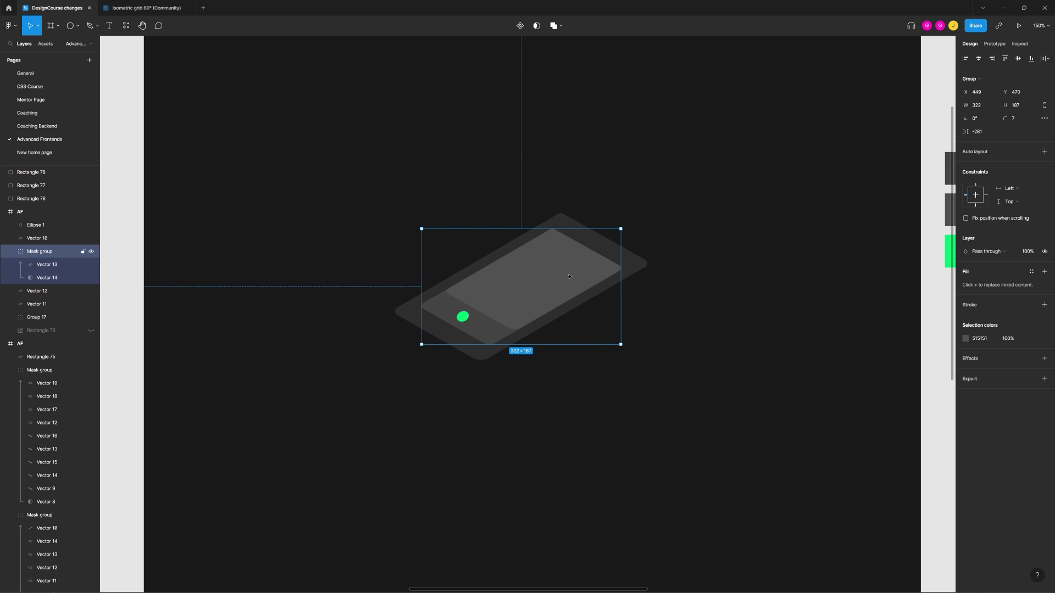
scroll(569, 276, up, 6)
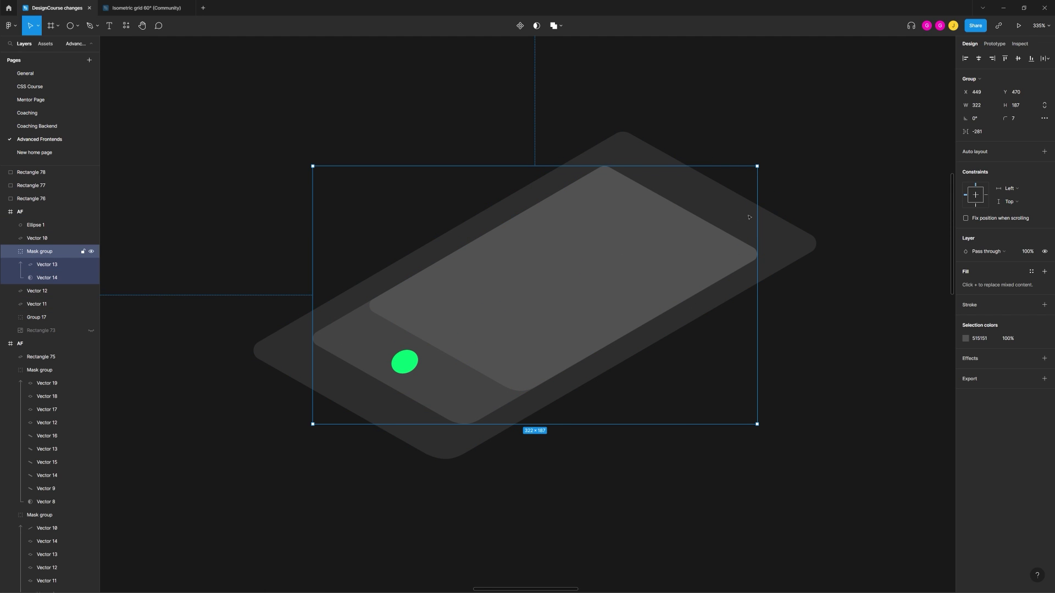
click(810, 224)
click(838, 216)
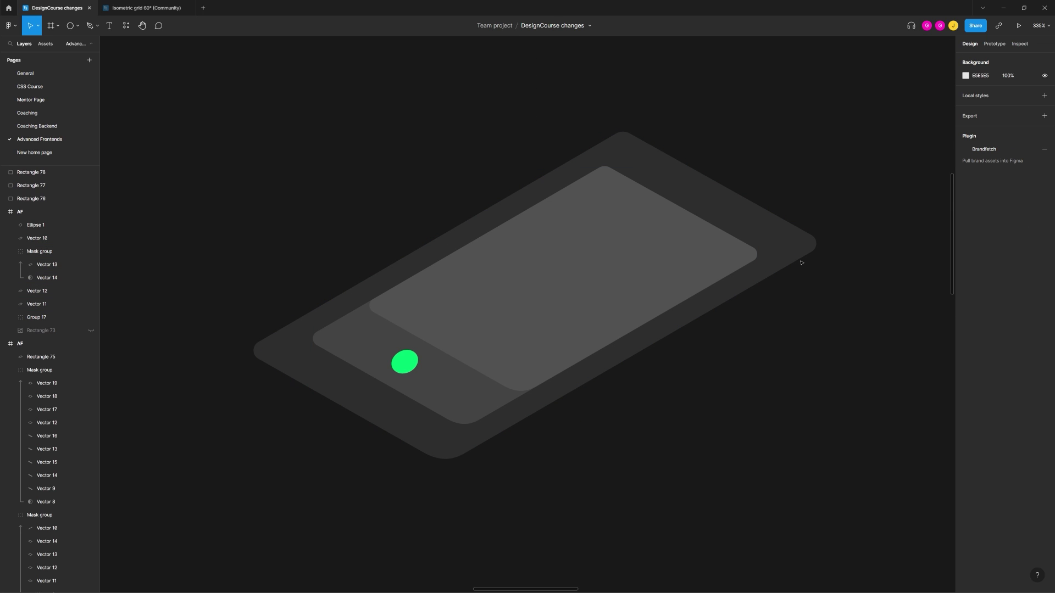
click(777, 255)
key(Escape)
click(448, 357)
click(448, 358)
key(Escape)
Step: Group the green dot, masked screen and inner panel into Group 22
click(421, 374)
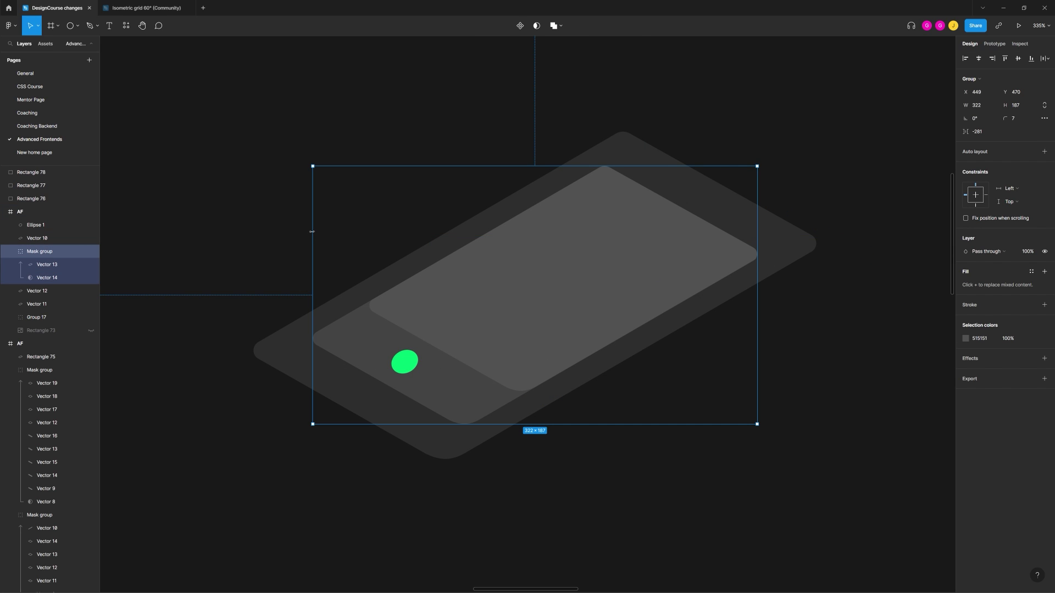
drag(239, 224, 816, 489)
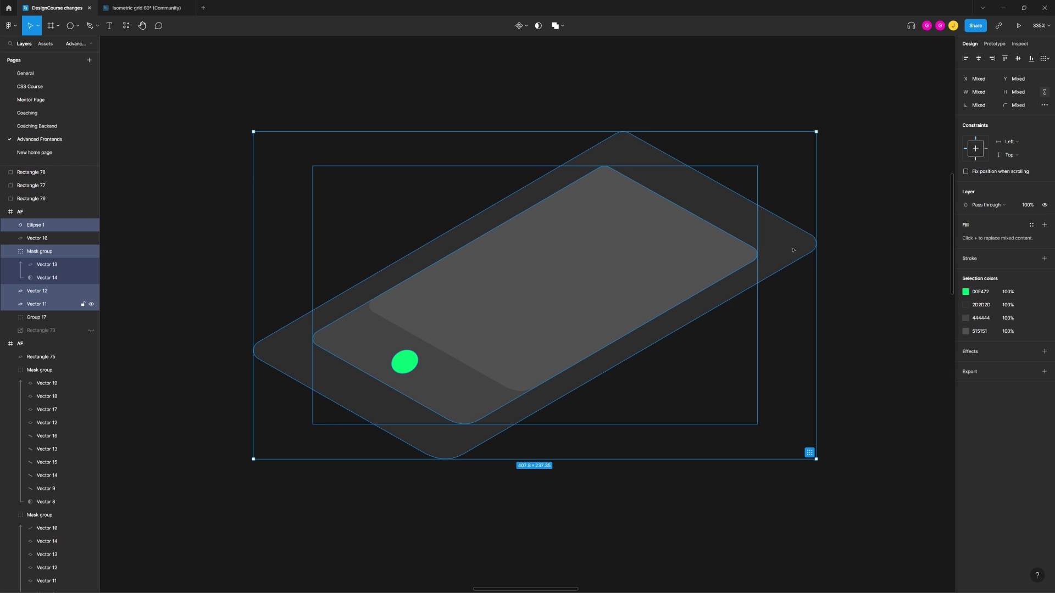
shift+click(816, 242)
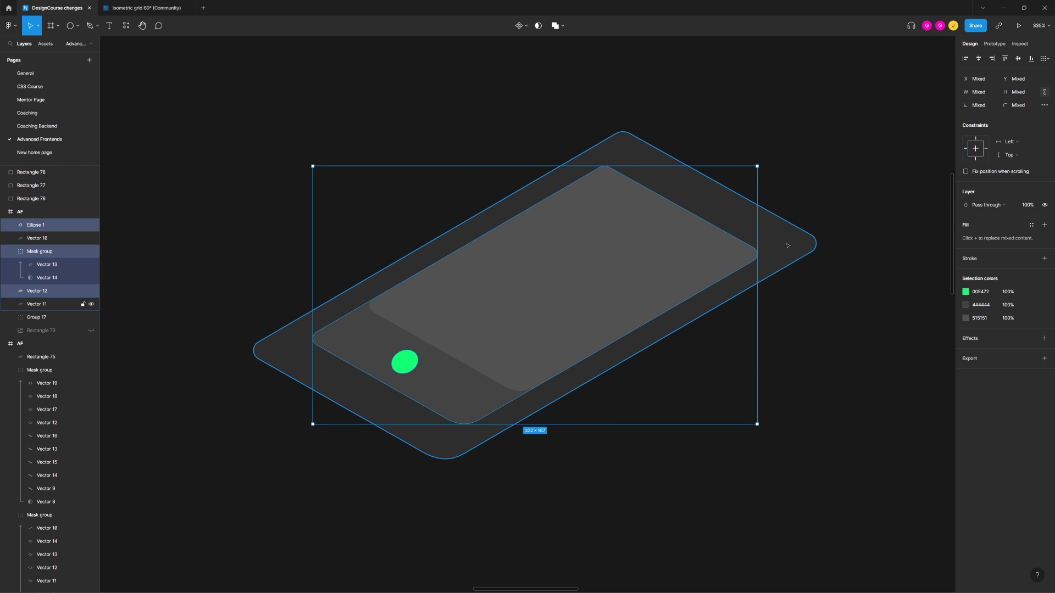
key(ctrl+g)
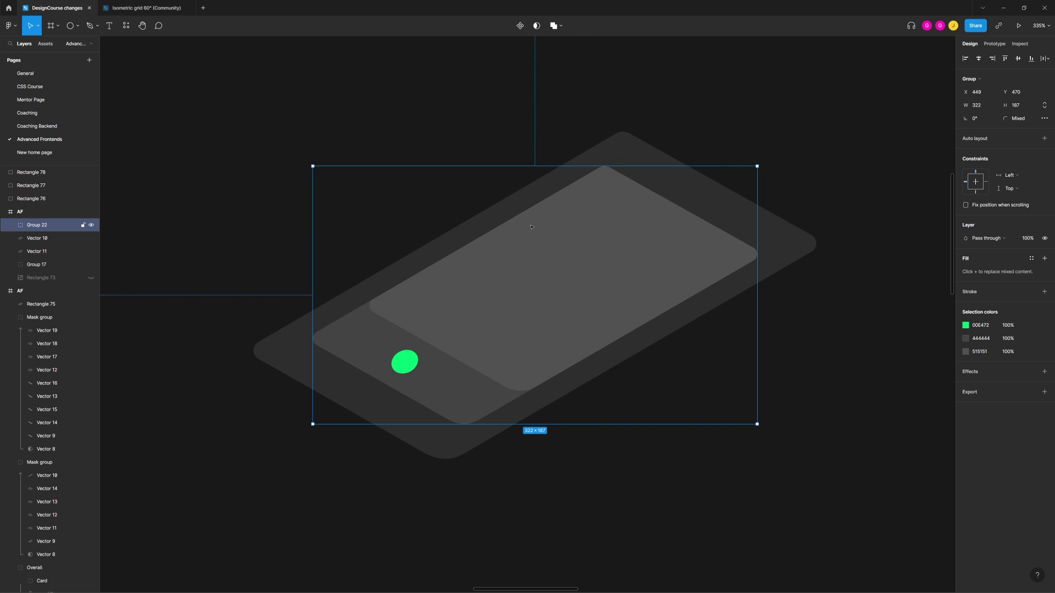
Step: Try clipping Group 22 with the outer phone shape, then undo
click(703, 170)
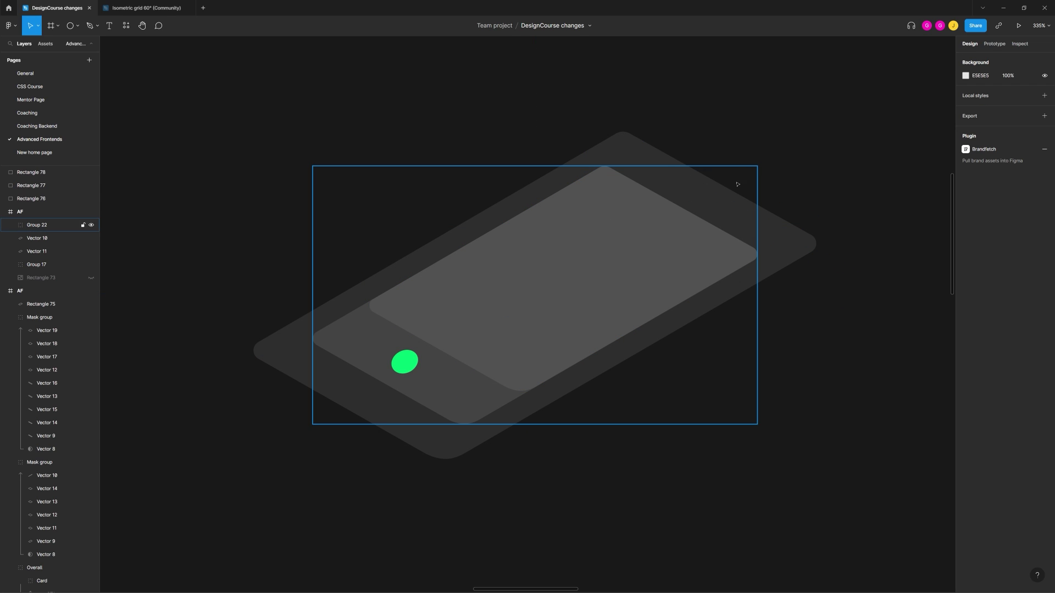
drag(840, 165, 236, 496)
click(538, 27)
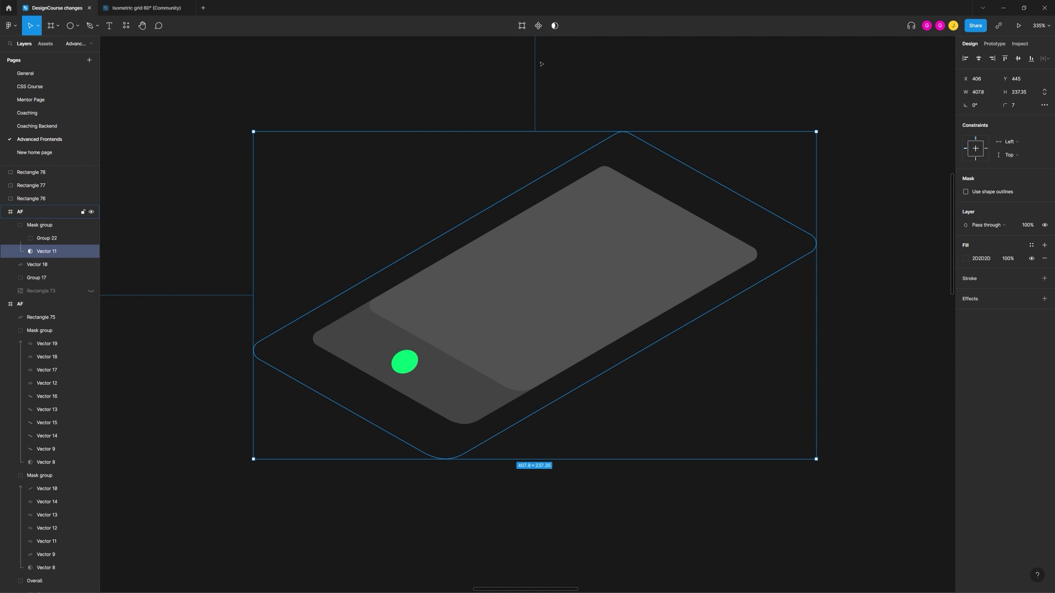
key(ctrl+z)
key(Escape)
Step: Clip Group 22 inside a Ctrl+D copy of the outer phone shape and reposition its contents
click(281, 346)
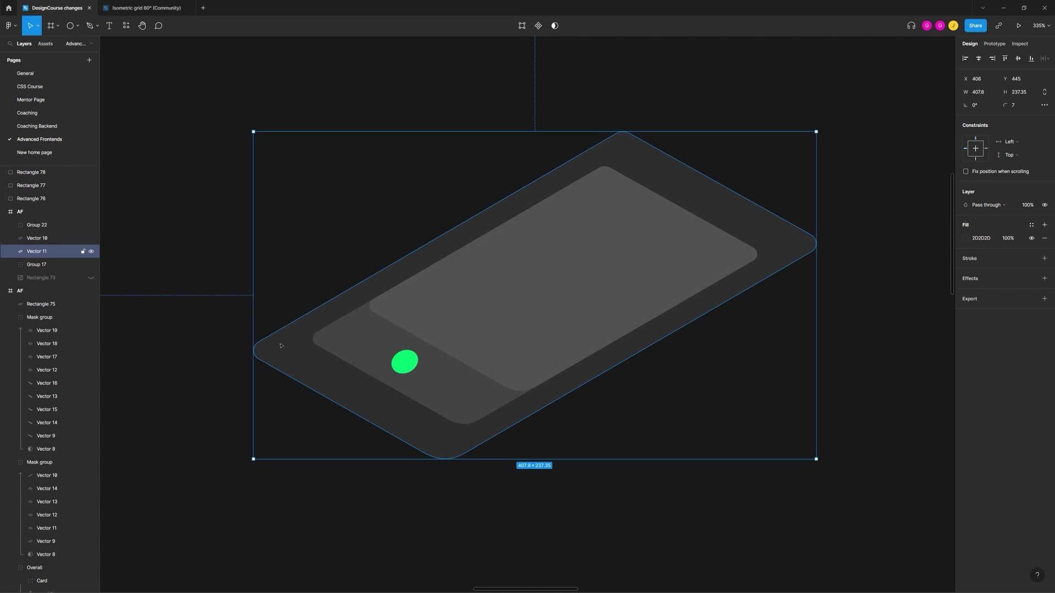
key(ctrl+d)
shift+click(585, 231)
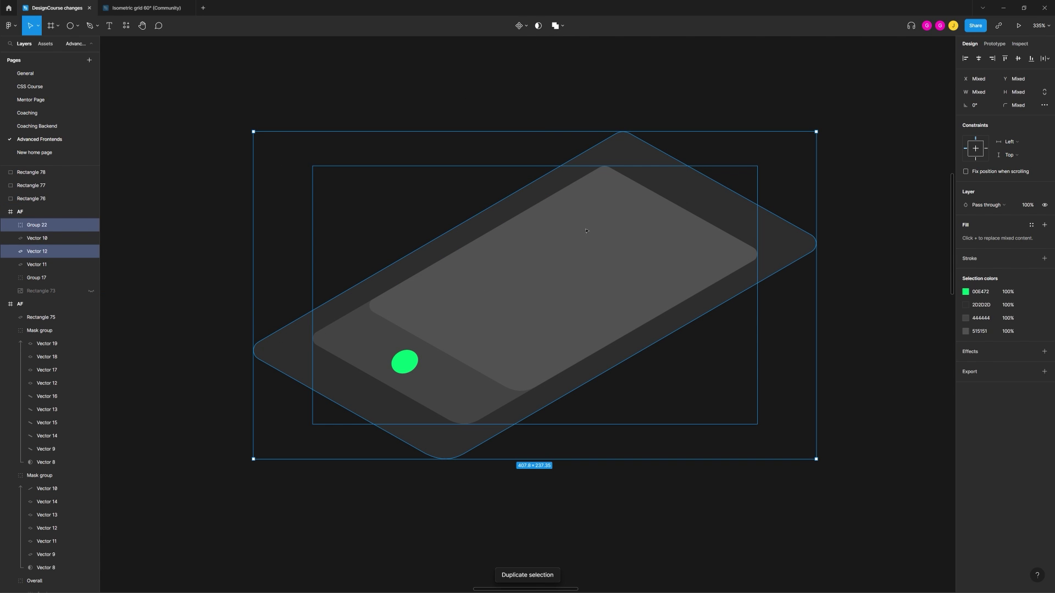
click(538, 26)
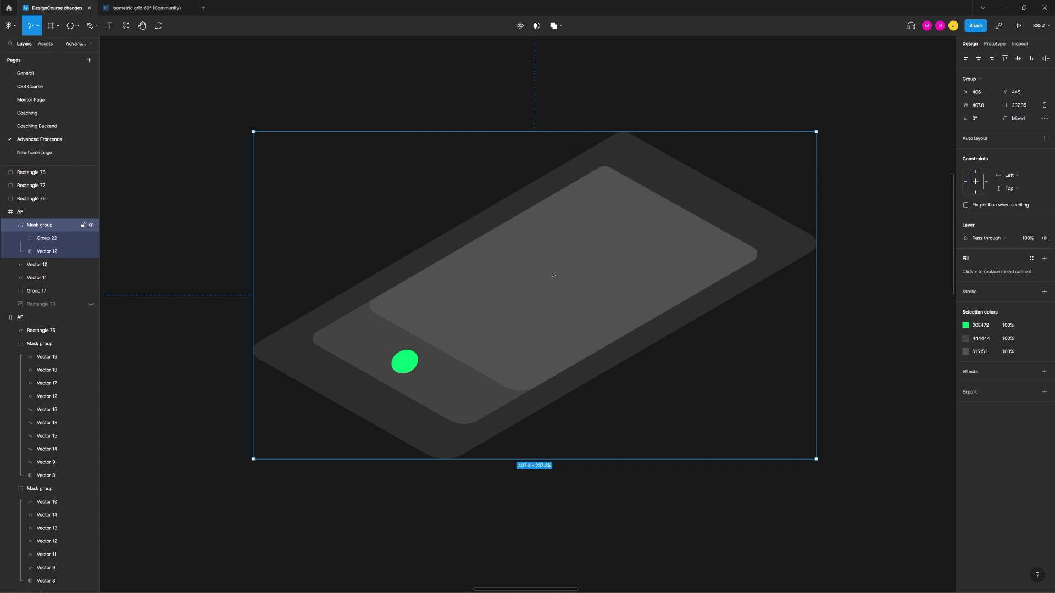
drag(552, 273, 577, 280)
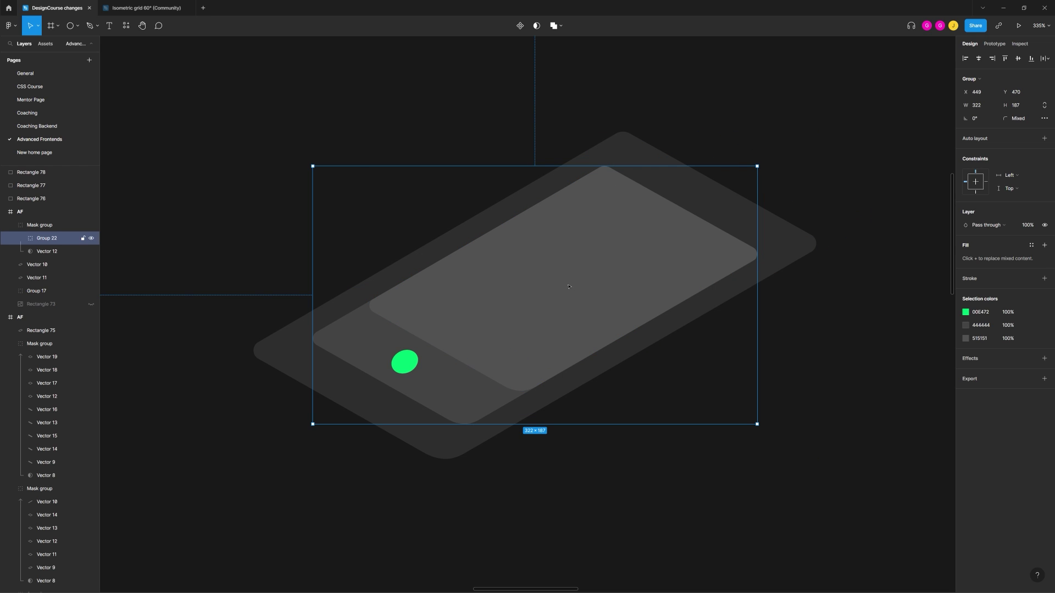
click(267, 214)
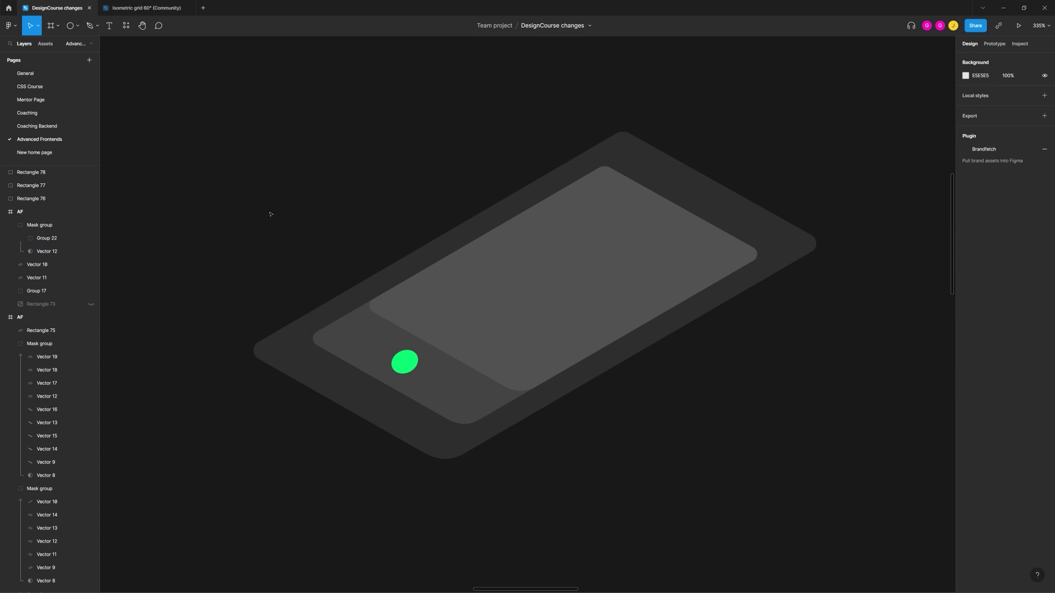
Step: Zoom out, select the whole masked phone illustration and cut it from the canvas
scroll(264, 263, down, 3)
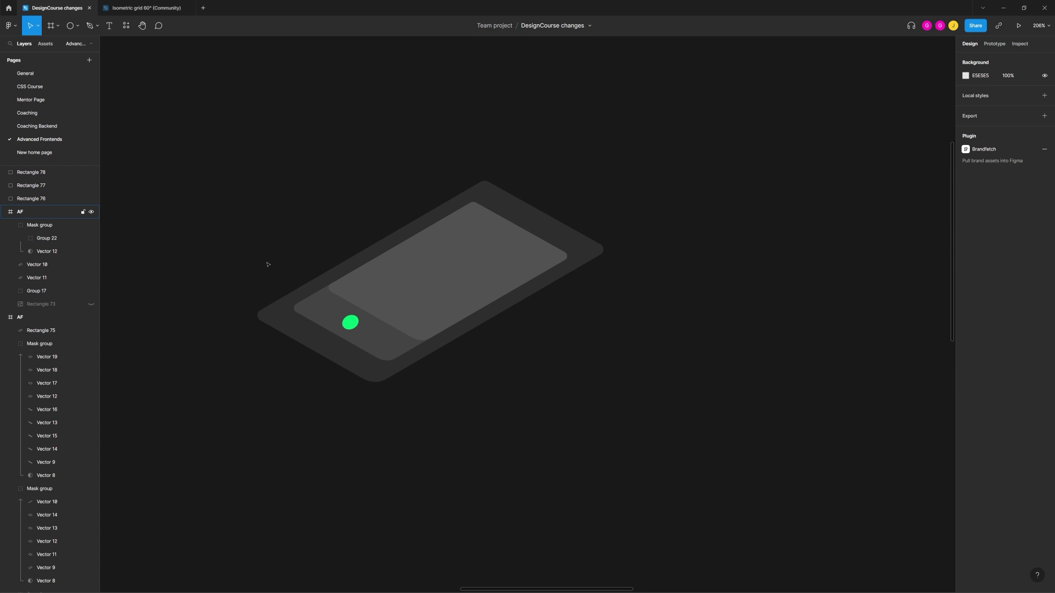
drag(260, 270, 401, 278)
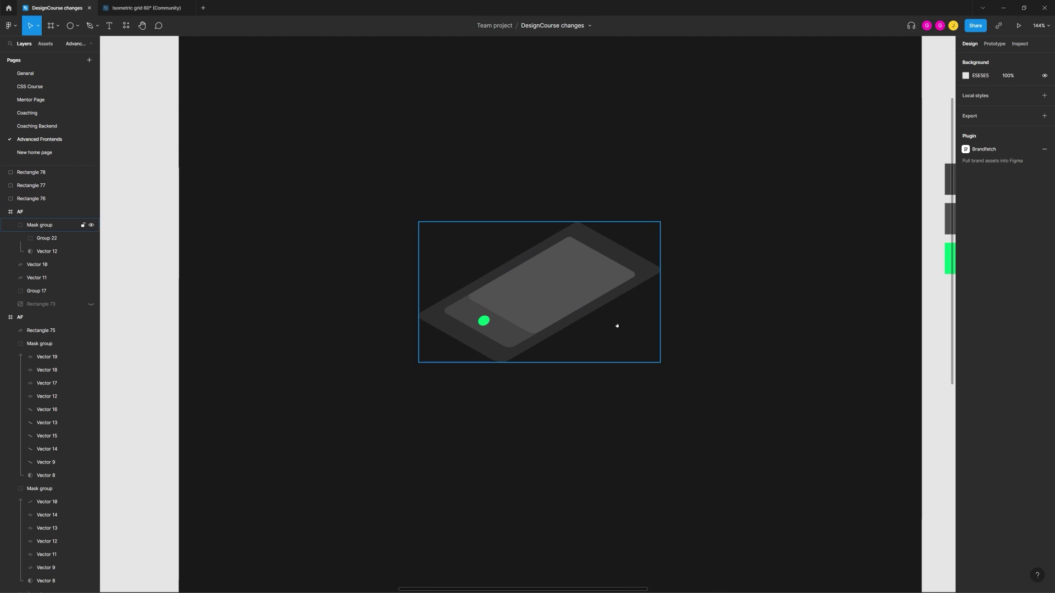
scroll(518, 337, down, 2)
scroll(518, 337, right, 3)
scroll(519, 361, left, 3)
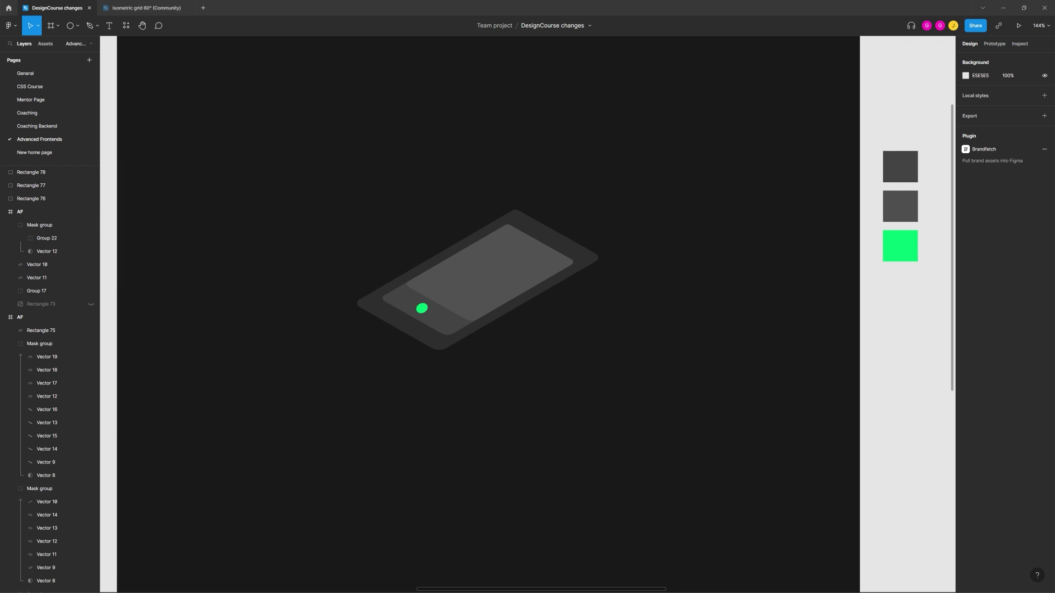
drag(346, 207, 582, 378)
key(Delete)
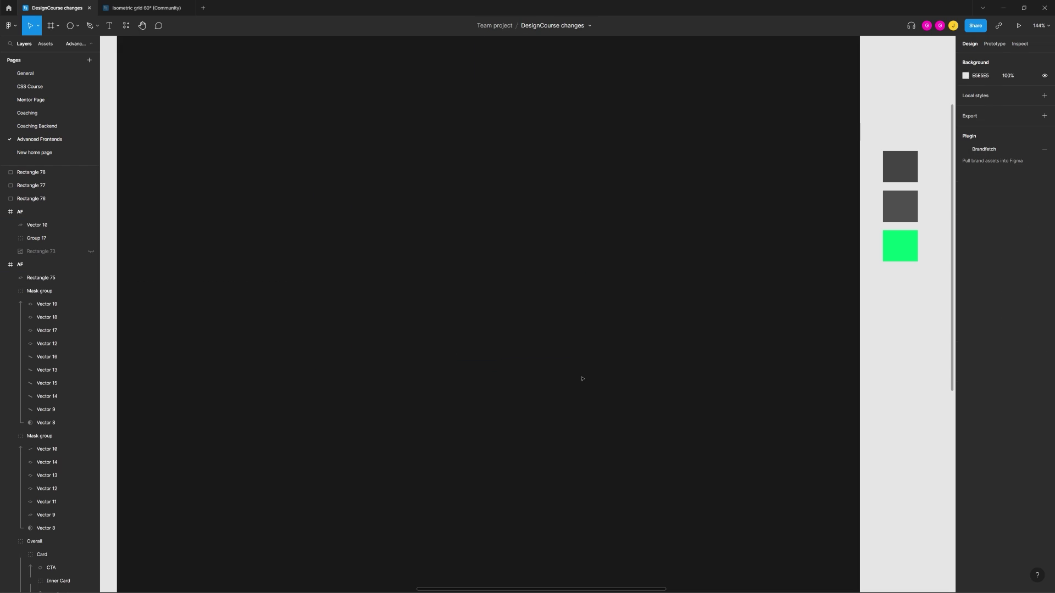
Step: Paste the phone into the multi-screen layout as its upper-right screen
key(ctrl+v)
scroll(467, 358, down, 2)
click(486, 424)
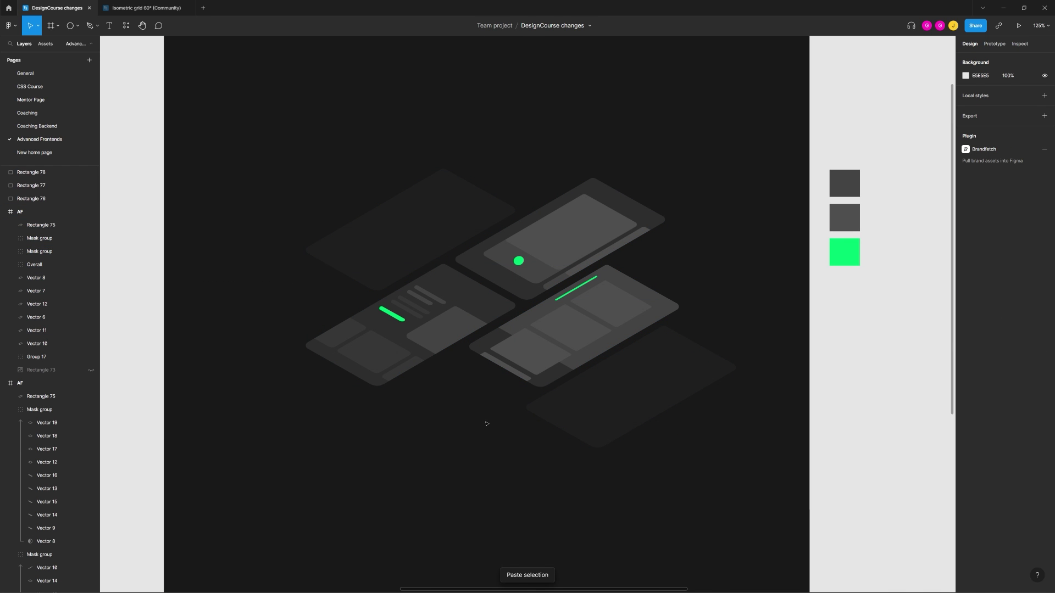
scroll(467, 380, up, 5)
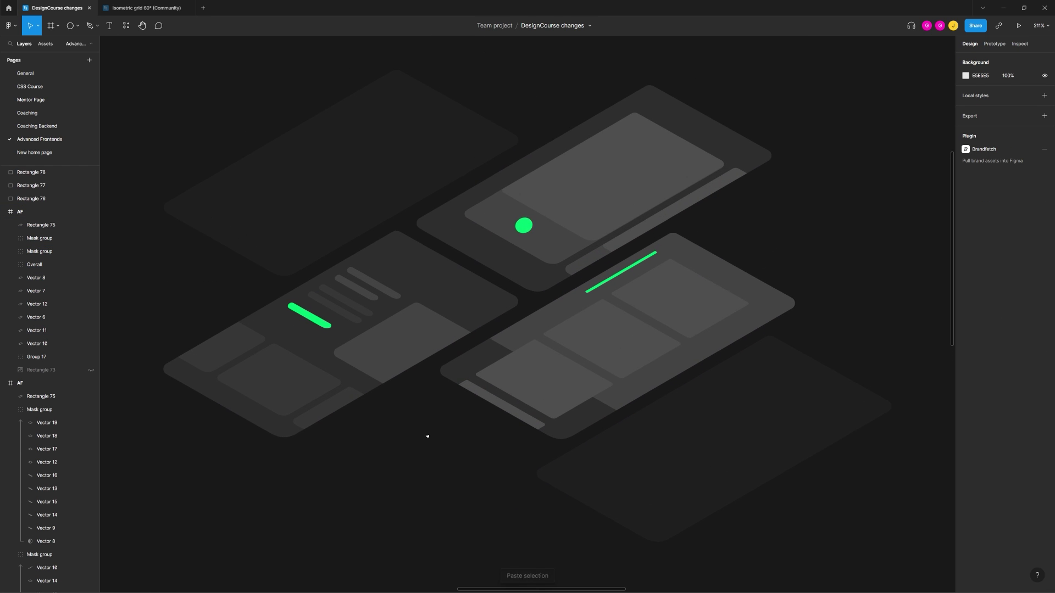
scroll(572, 374, up, 1)
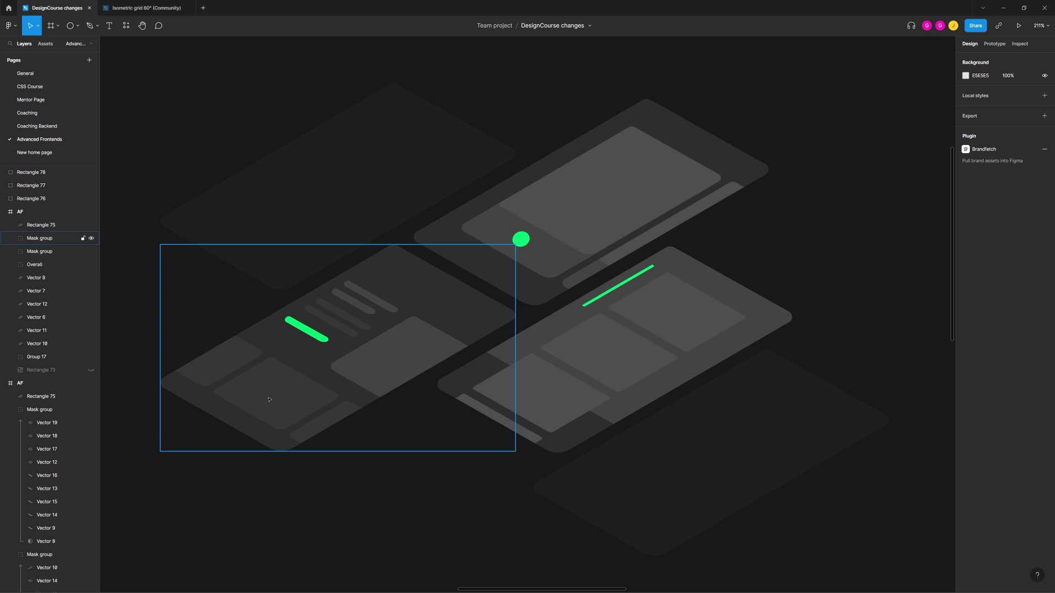
Step: Move the diamond card within its screen, then select Vector 18 and Vector 14 inside mask groups
double_click(286, 405)
drag(286, 405, 418, 363)
click(276, 394)
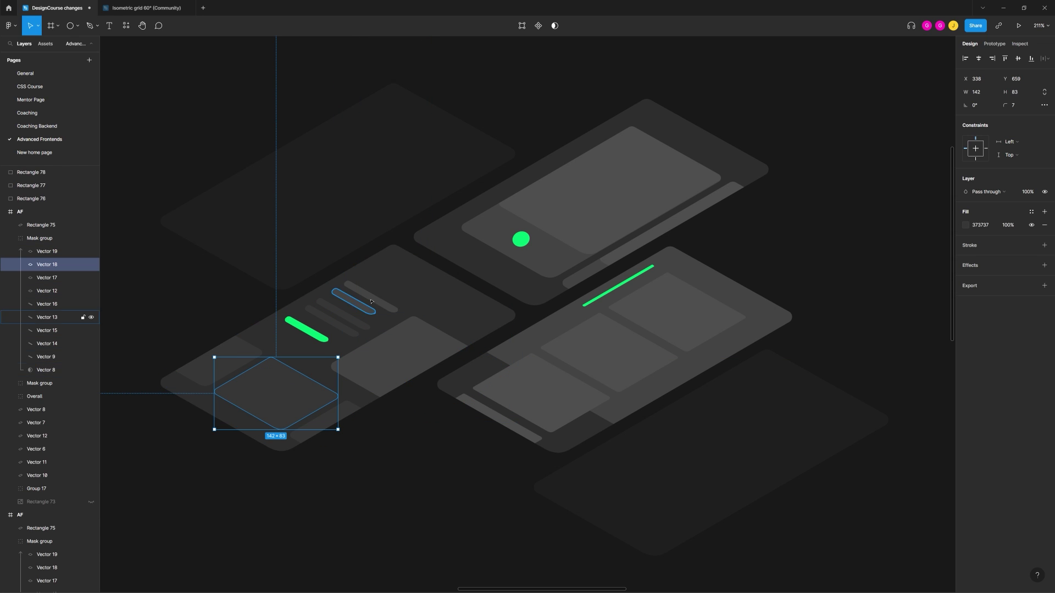
click(512, 424)
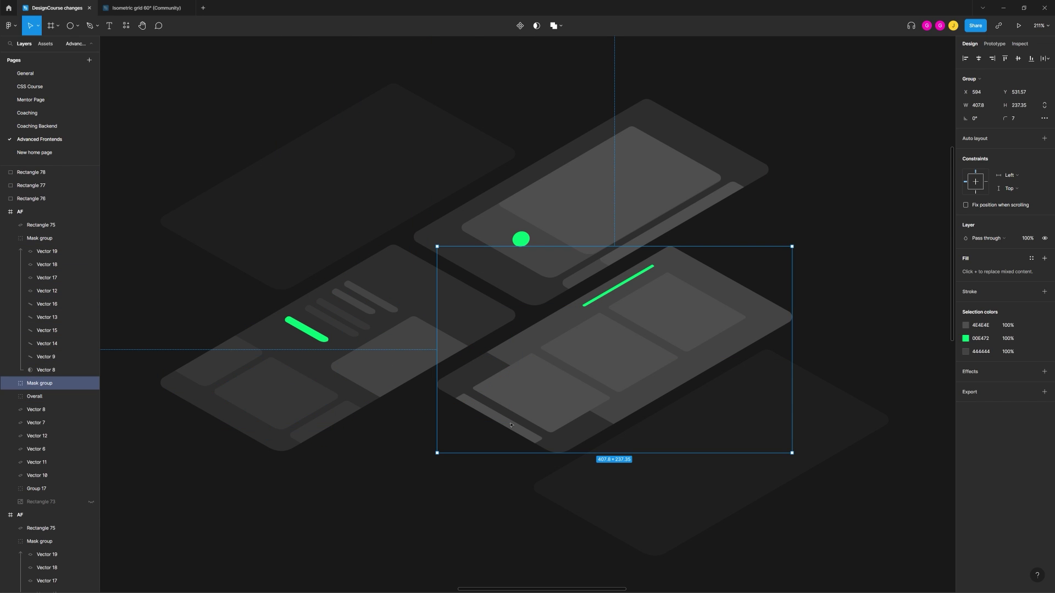
double_click(512, 423)
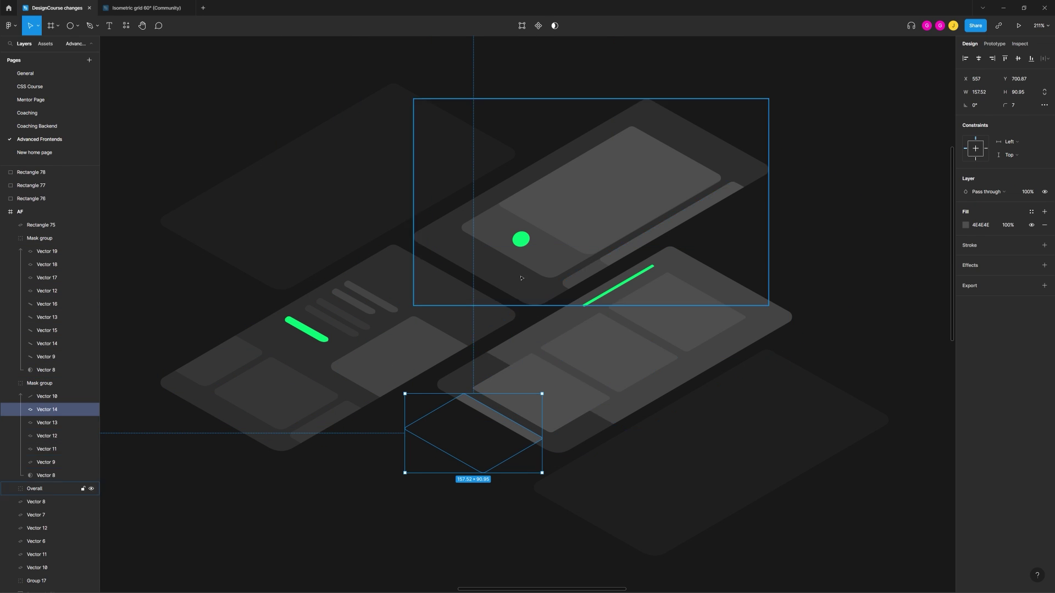
Step: Marquee-select all the isometric artwork and copy it using Copy as SVG
click(819, 296)
scroll(817, 285, down, 5)
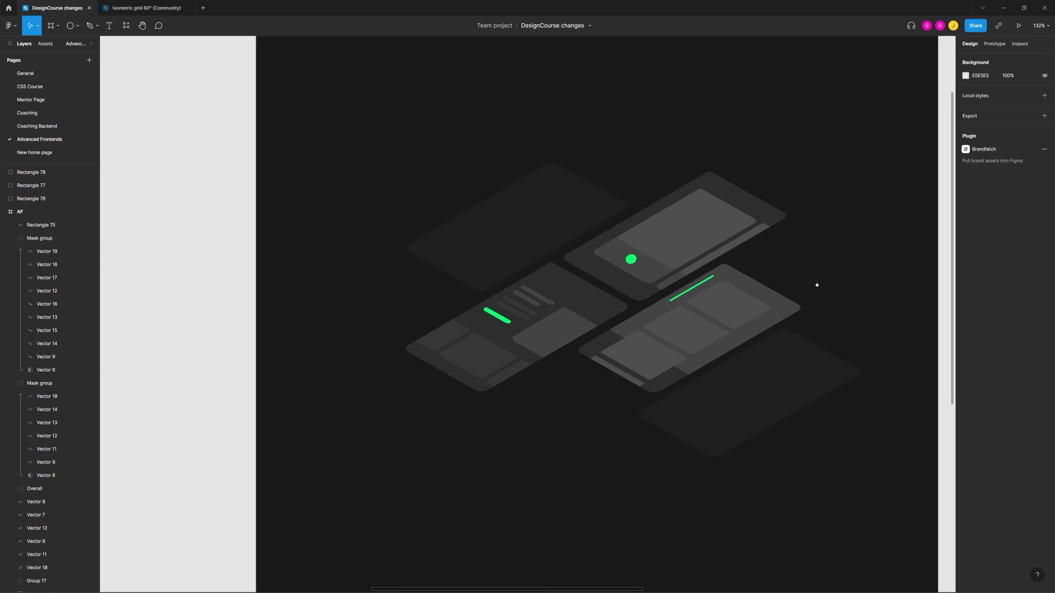
scroll(550, 219, right, 2)
drag(272, 116, 794, 508)
right_click(621, 253)
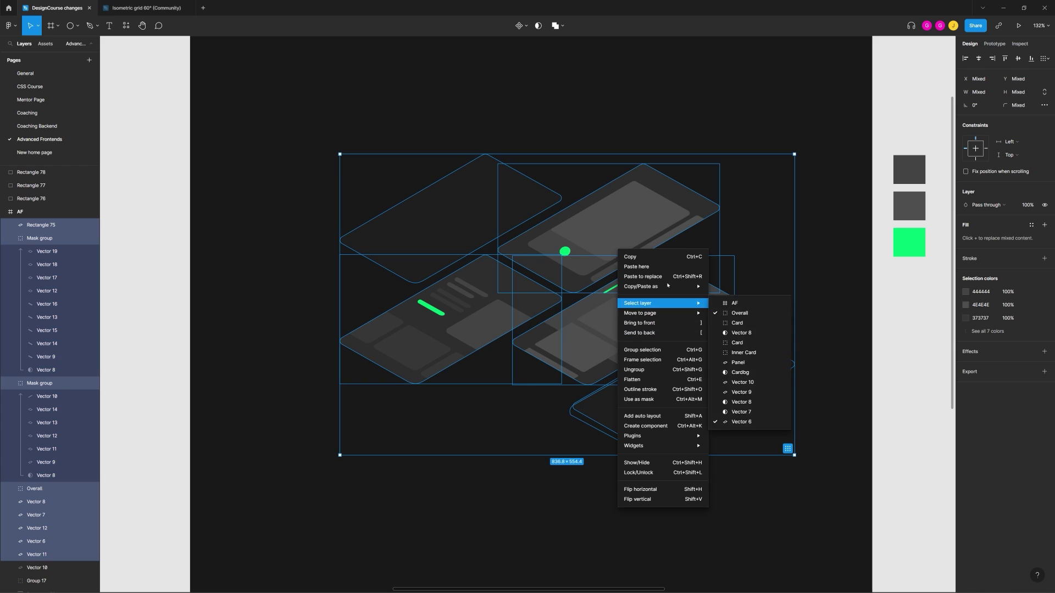
mouse_move(670, 288)
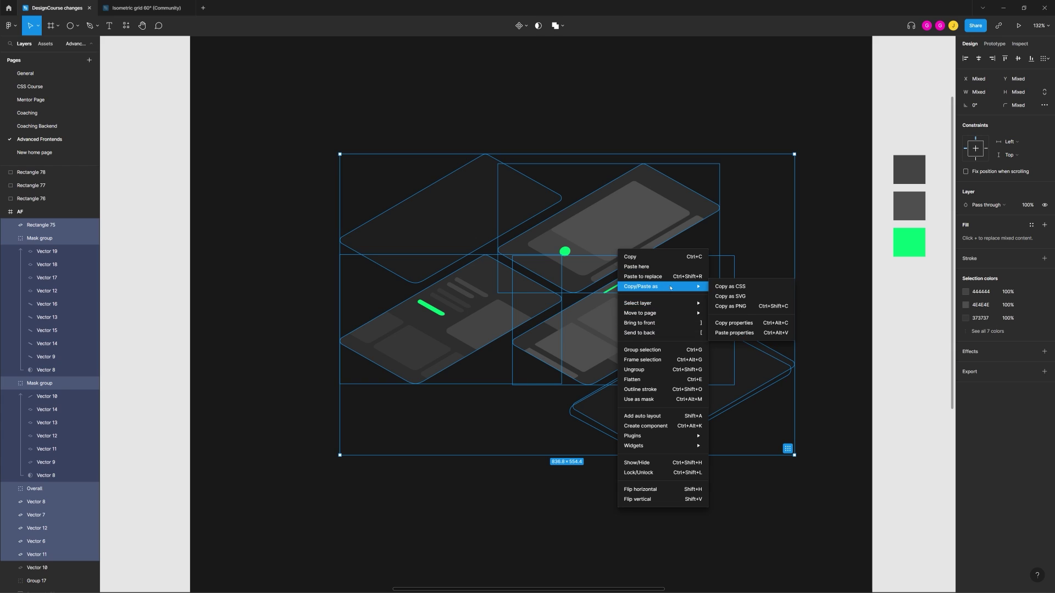
click(735, 297)
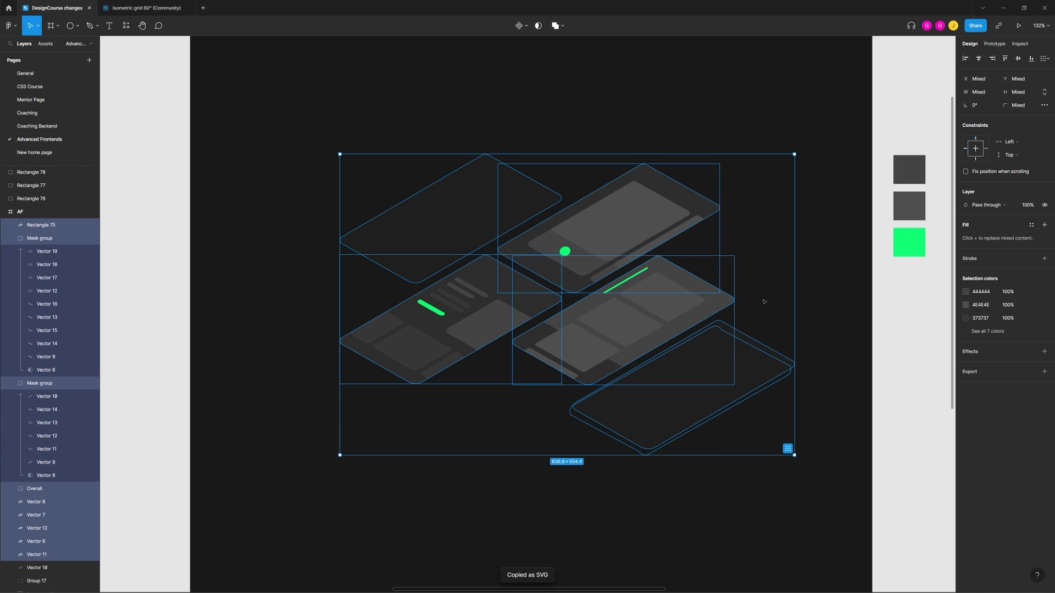
click(808, 271)
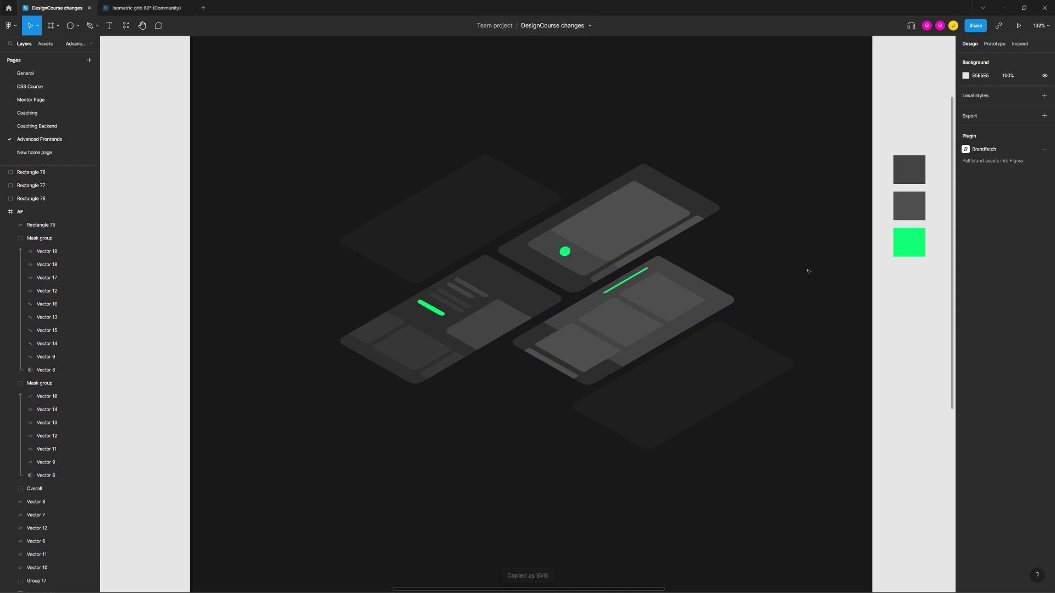
Step: Add an SVG export setting to the nine illustration layers, export them, and dismiss the Export Failed message
drag(370, 132, 834, 435)
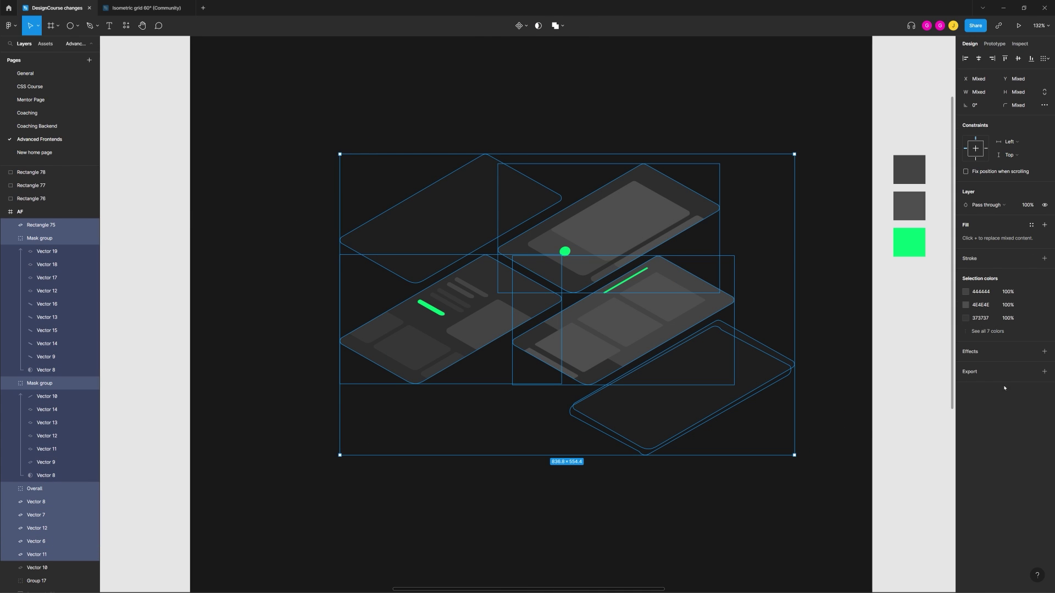
click(1044, 372)
click(1020, 404)
click(1031, 420)
click(1003, 415)
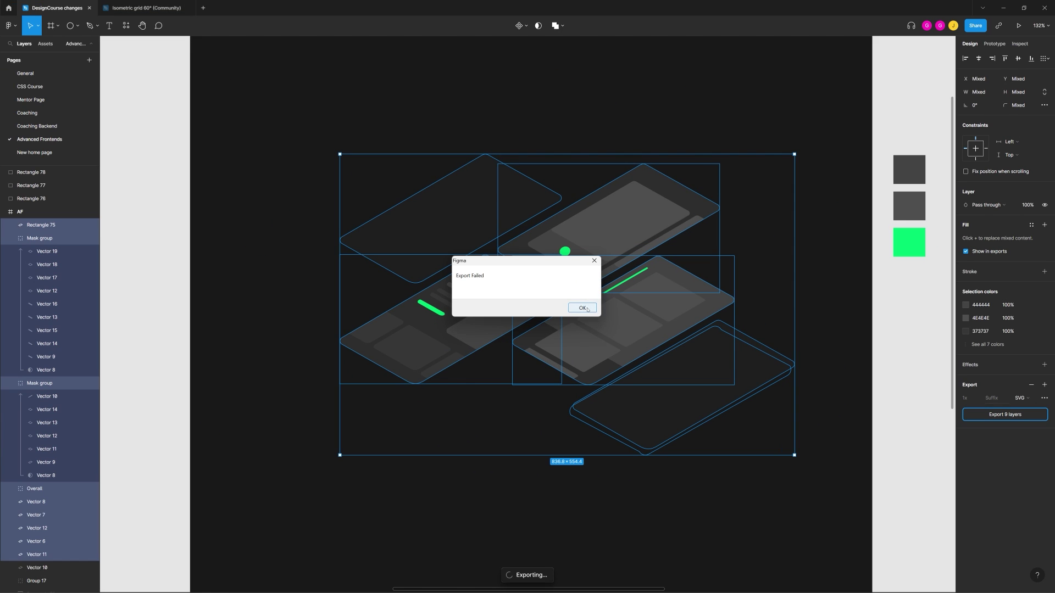
click(583, 309)
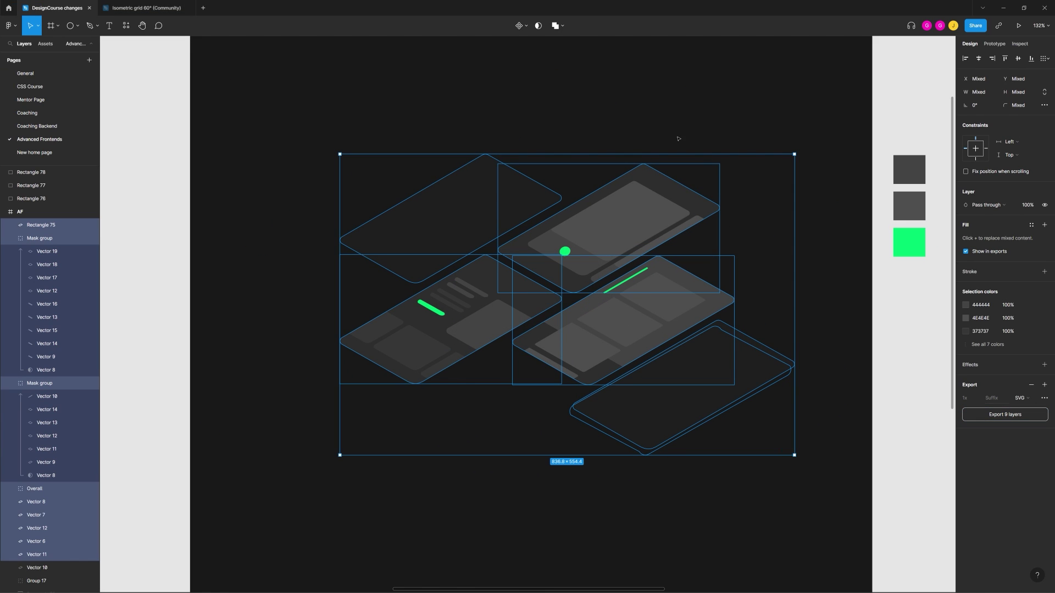
click(617, 148)
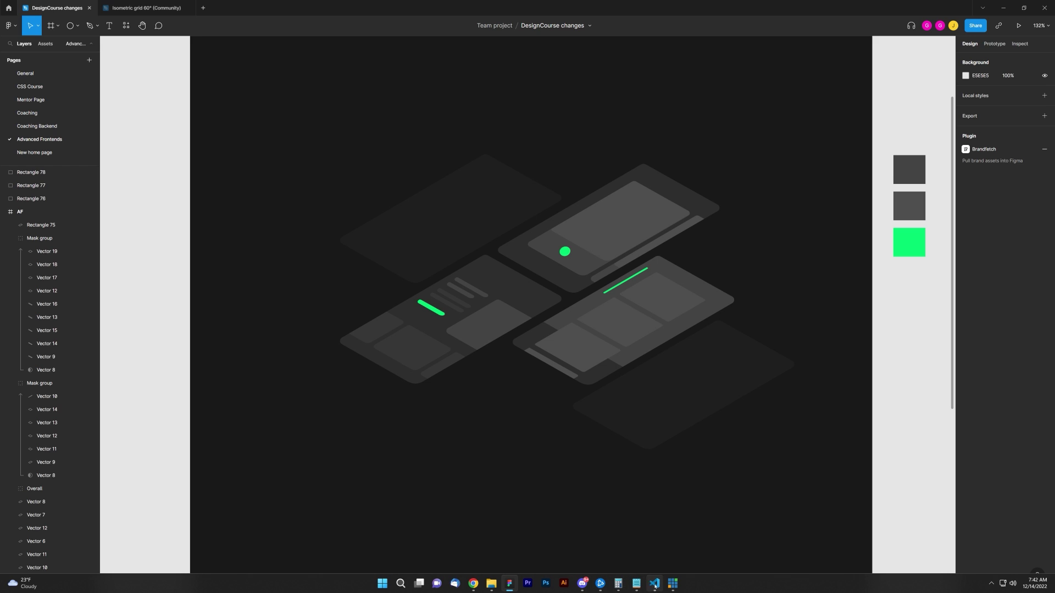
Step: Open a new Notepad window and paste in the copied SVG markup
right_click(637, 584)
click(605, 535)
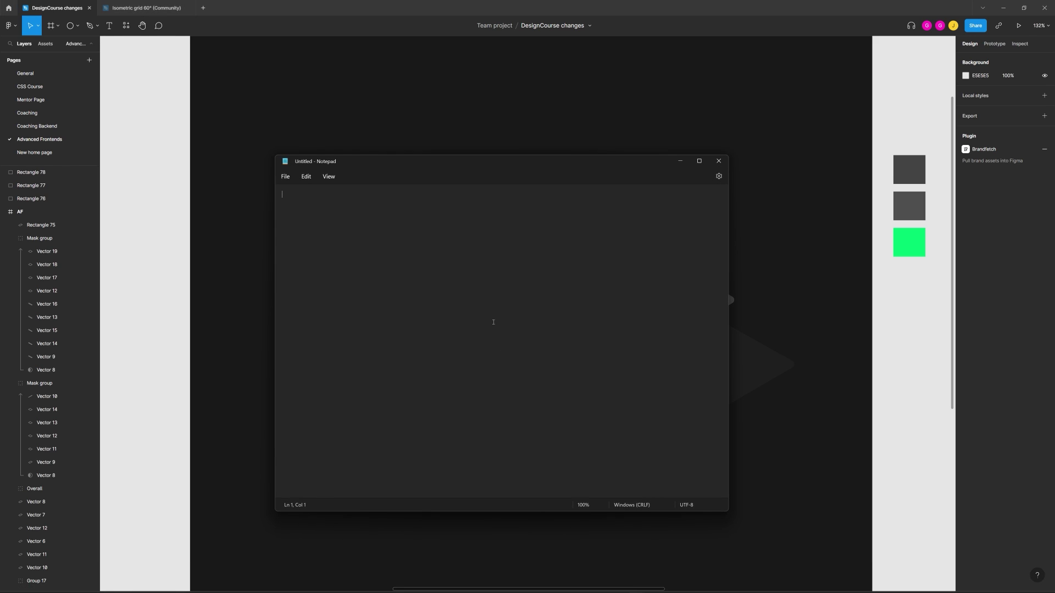
key(ctrl+v)
Step: Save the markup as svgator.svg with the All files type, then close Notepad
key(ctrl+s)
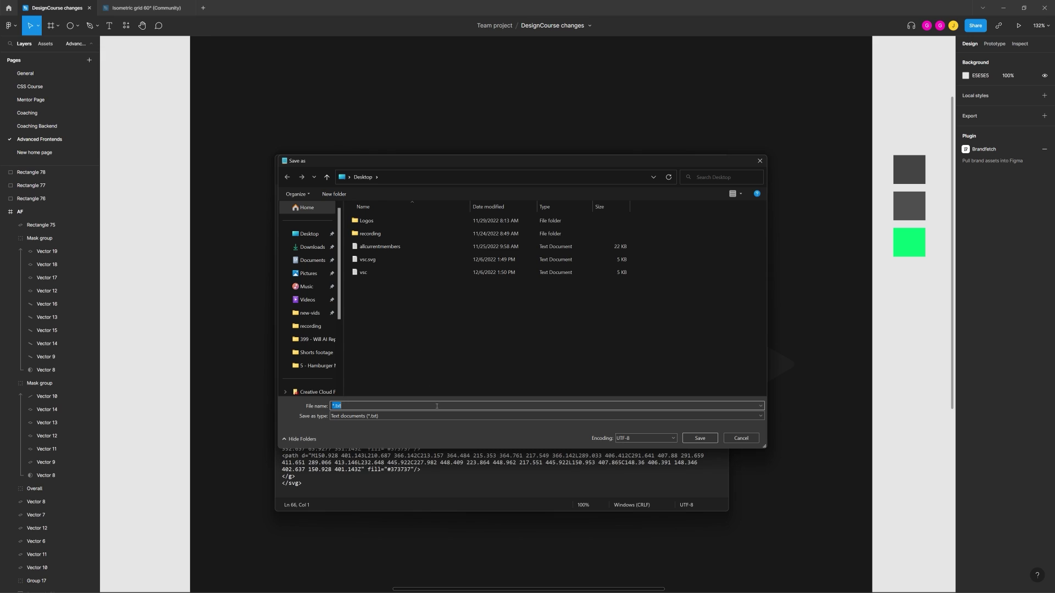
text(svgator.svg)
click(440, 416)
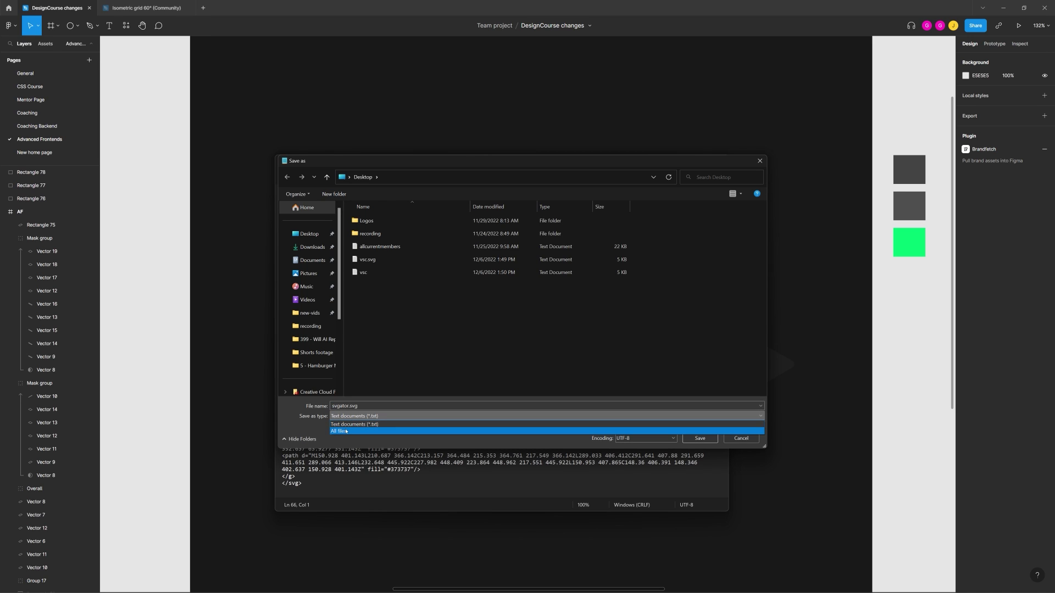
click(391, 428)
click(699, 438)
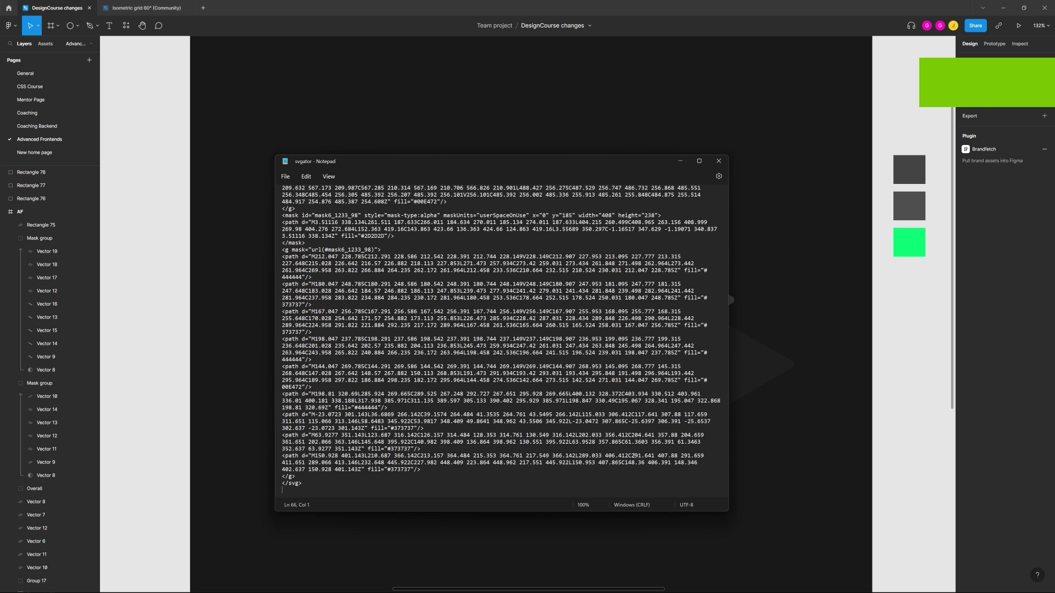
click(717, 162)
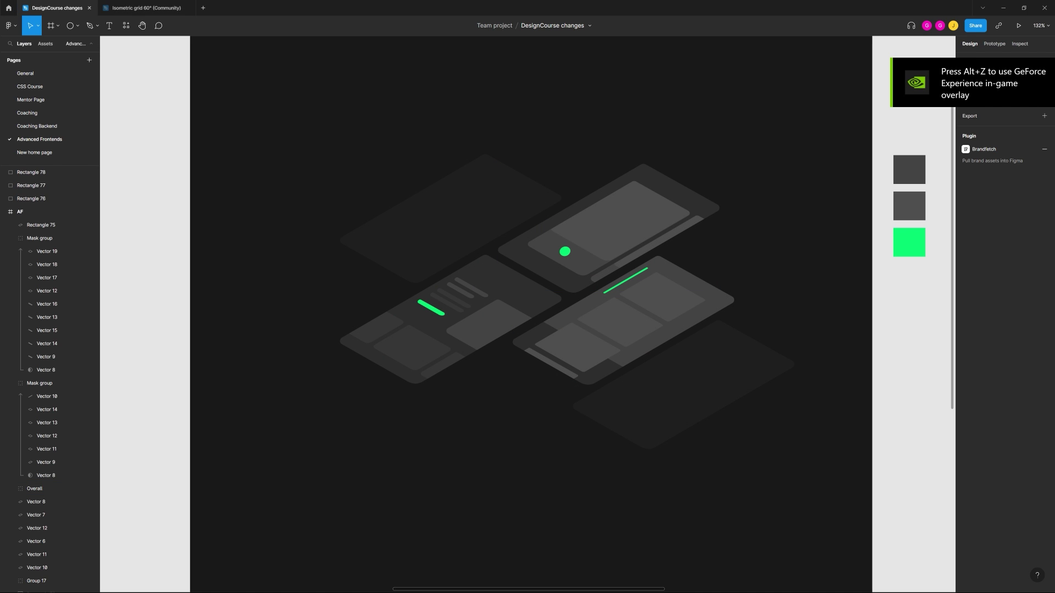
Step: Create an SVGator project by uploading the svgator SVG file from the Desktop
key(alt+Tab)
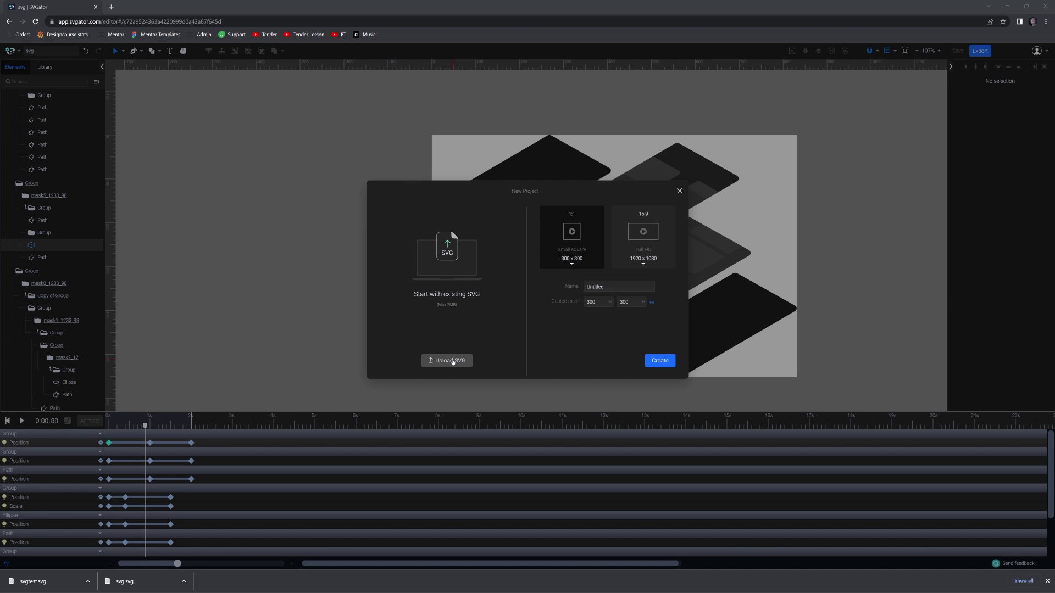
click(457, 410)
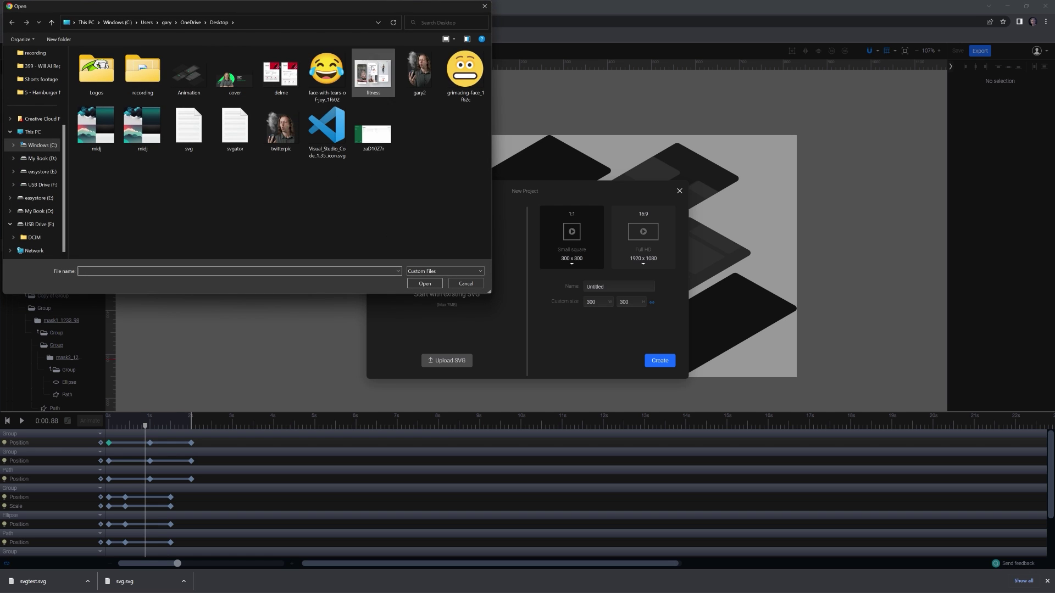
double_click(251, 135)
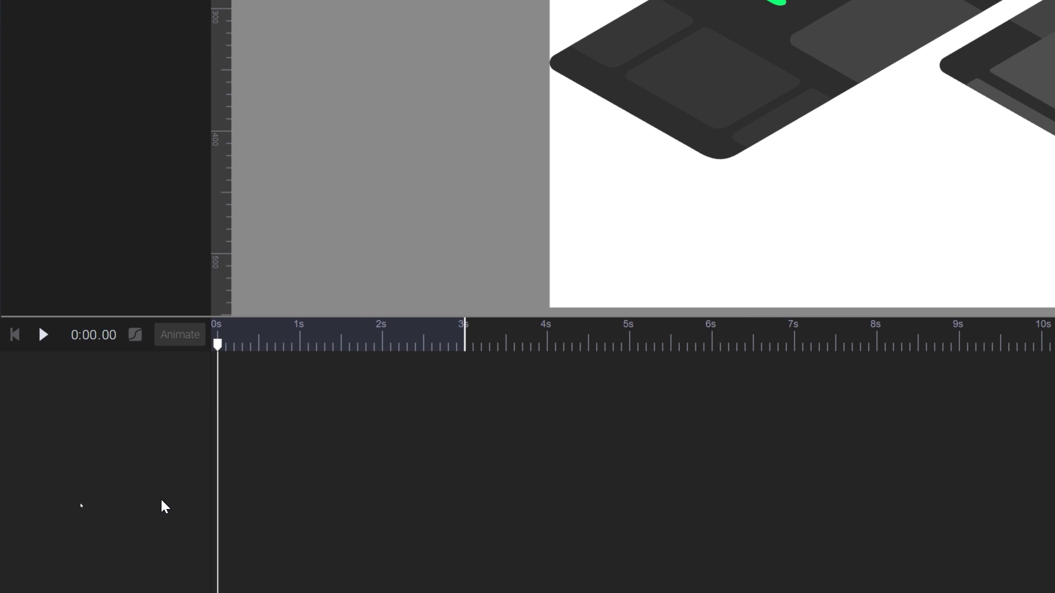
Step: Scrub the playhead between 0.5 and 1 second, then return it to the start
click(263, 346)
click(302, 346)
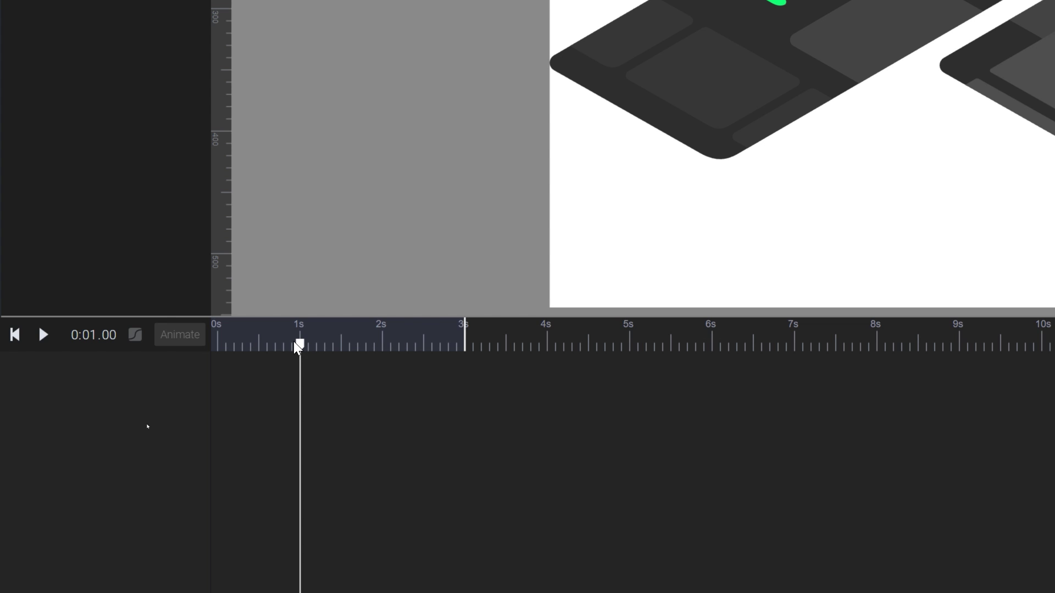
click(268, 346)
drag(270, 346, 202, 346)
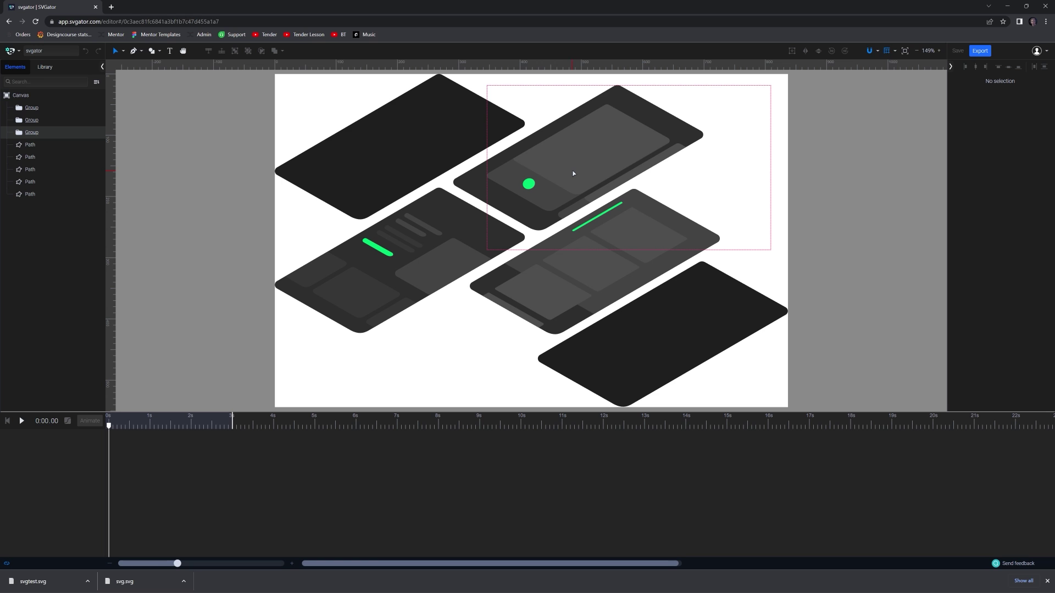
Step: Zoom in on the phones and delete the larger stray path over the lower phone
scroll(573, 174, up, 2)
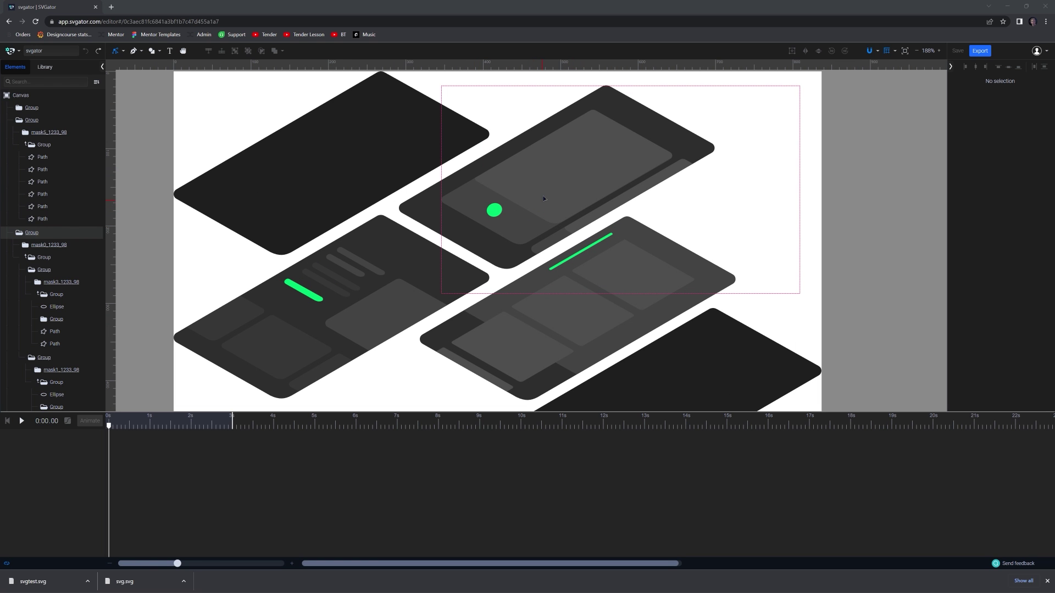
key(space)
mouse_move(544, 199)
mouse_down()
mouse_move(615, 181)
mouse_move(518, 180)
mouse_move(563, 205)
mouse_up()
click(569, 194)
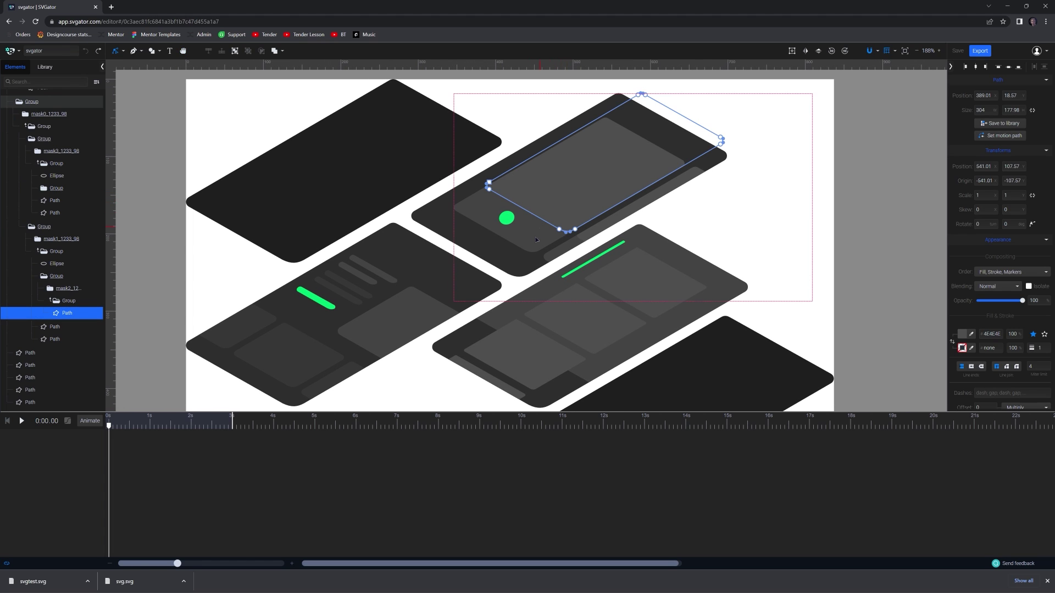
click(579, 240)
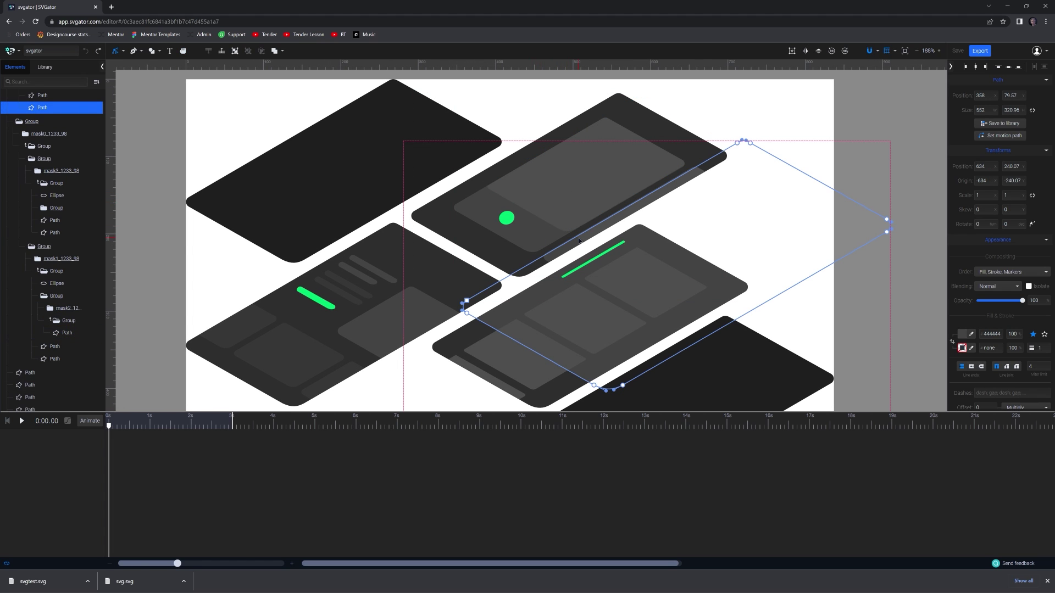
key(Delete)
Step: Delete the remaining stray paths over the lower phone and clear the selection
click(577, 241)
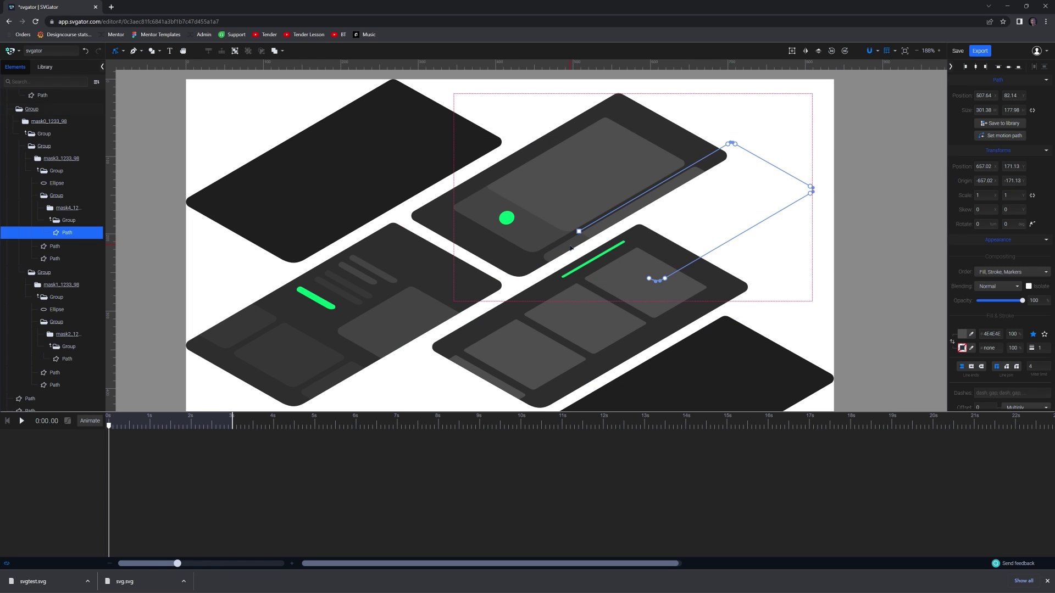
key(Escape)
click(570, 248)
key(Delete)
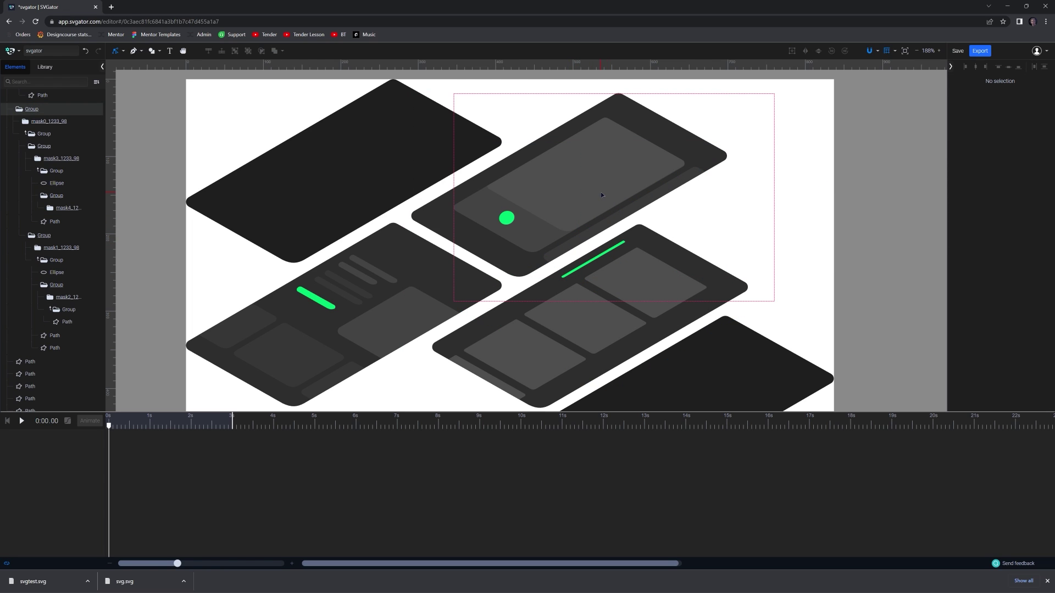
click(601, 195)
click(577, 242)
key(Delete)
click(573, 199)
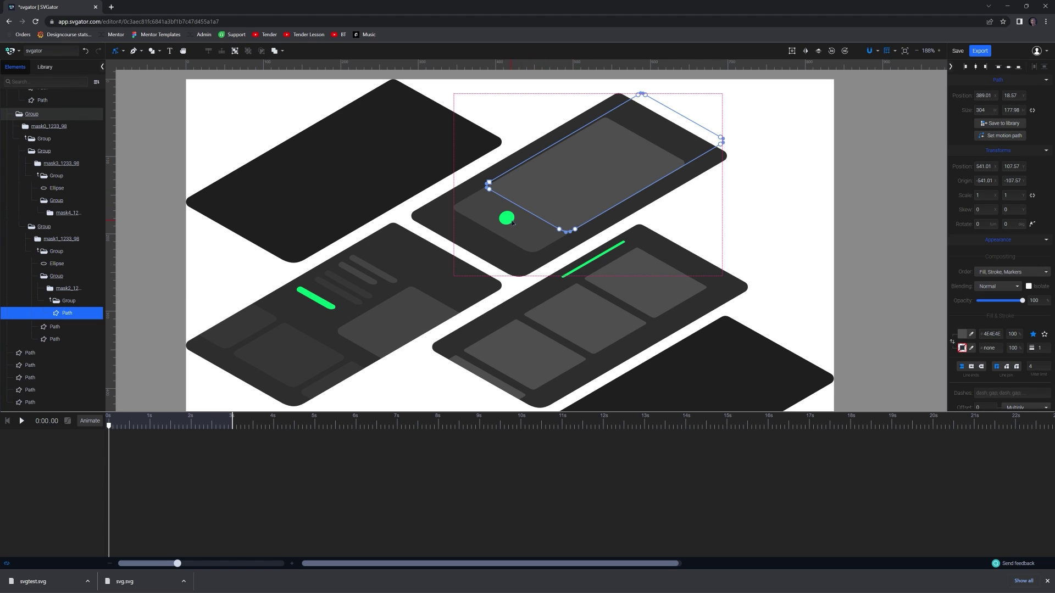
click(740, 195)
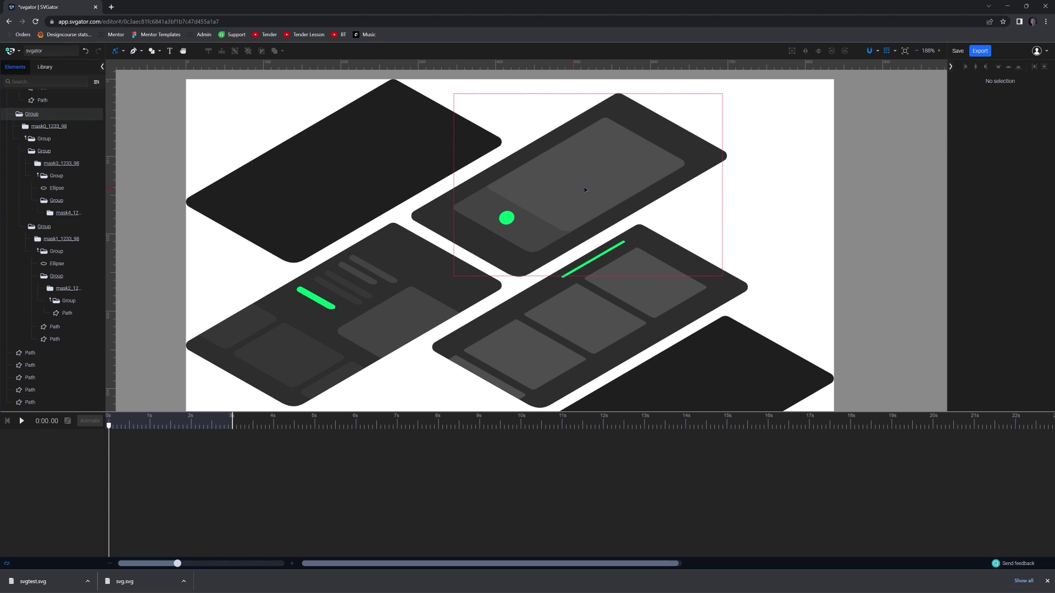
Step: Select the green dot and move the playhead to 0.5 seconds
scroll(558, 174, up, 6)
click(566, 182)
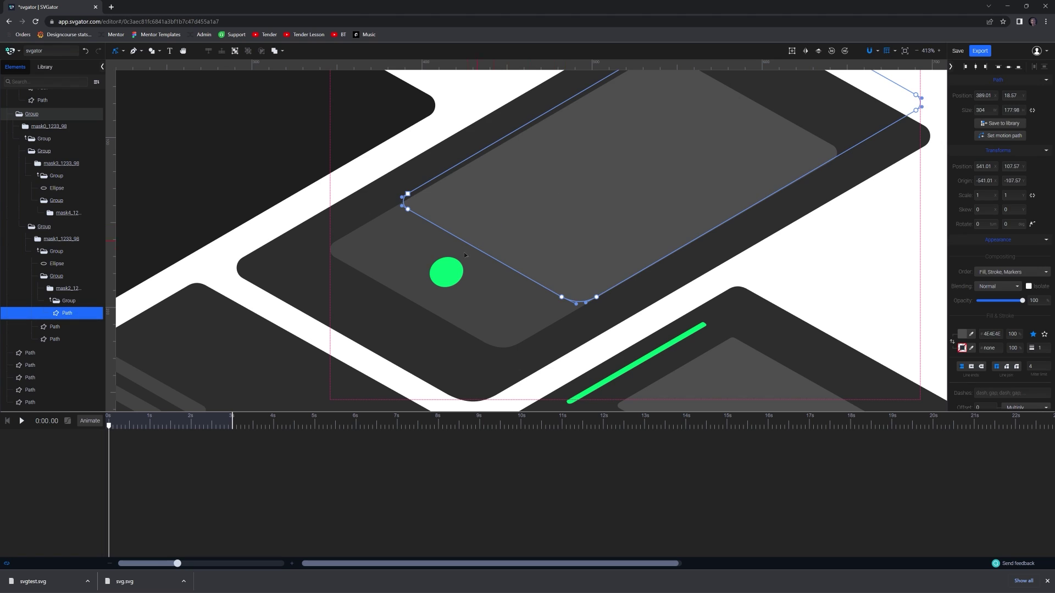
click(443, 273)
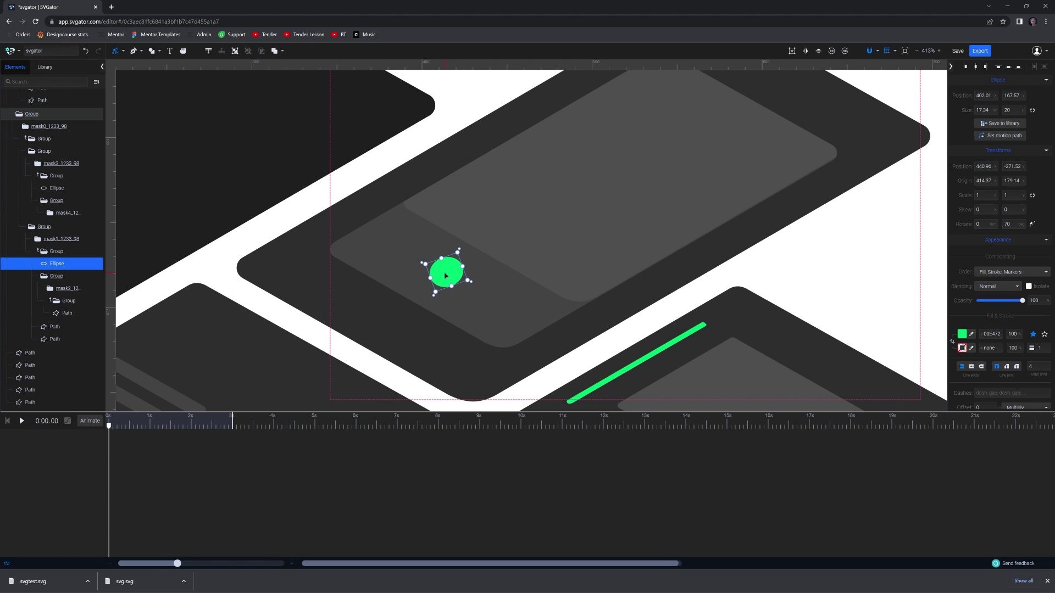
scroll(695, 152, down, 3)
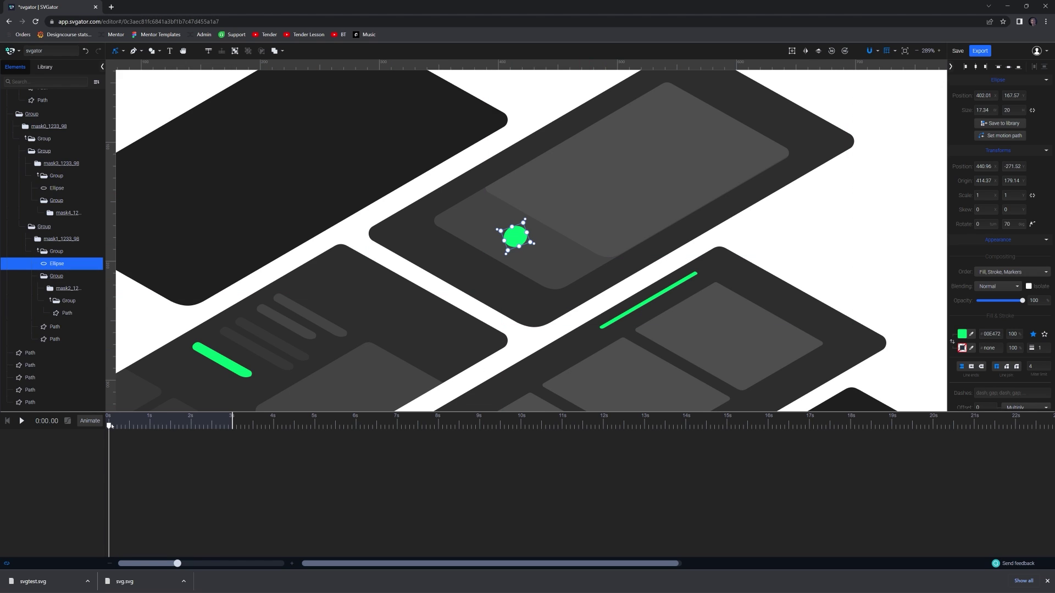
drag(110, 425, 131, 426)
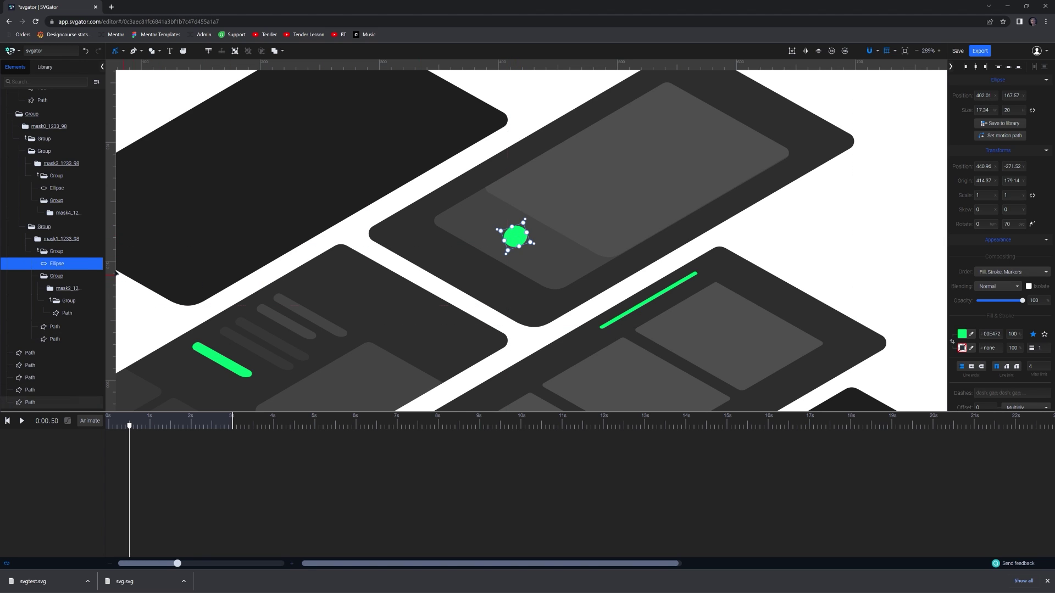
Step: Add Position animations to the green dot and the upper screen path at 0.5 s
click(85, 423)
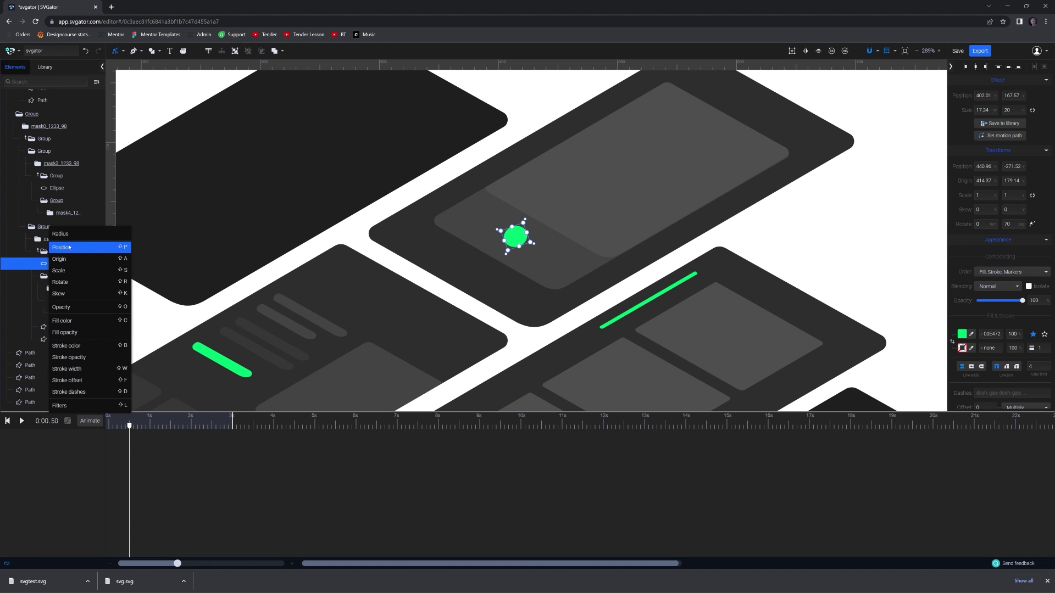
click(69, 248)
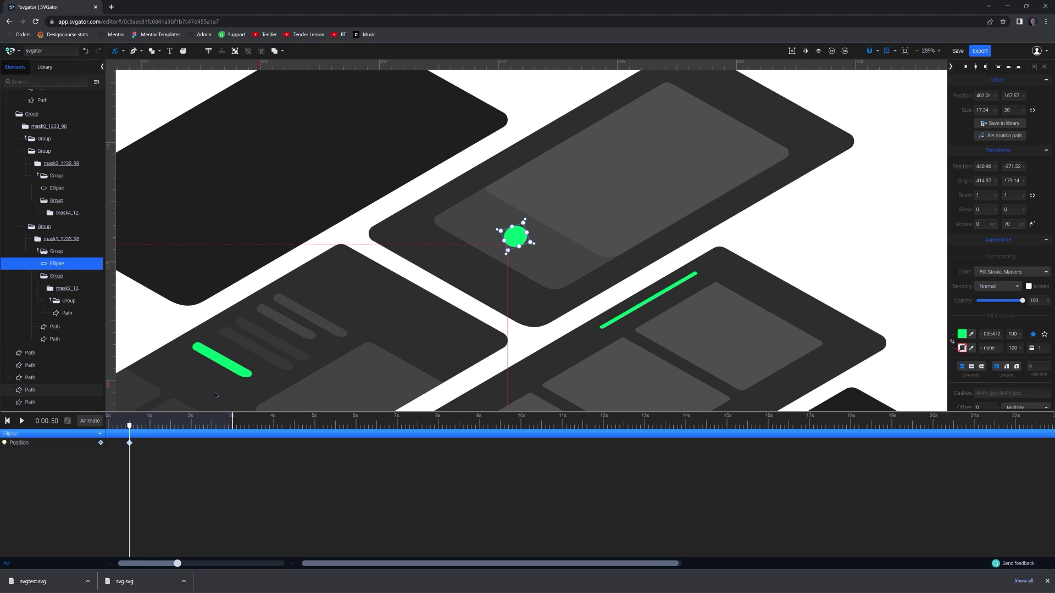
click(567, 194)
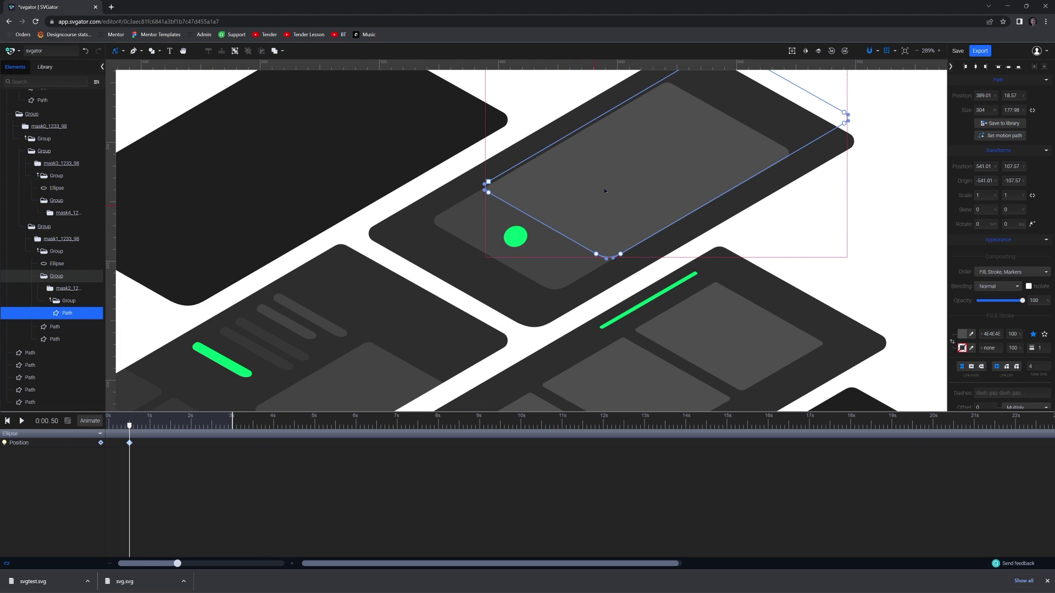
click(90, 420)
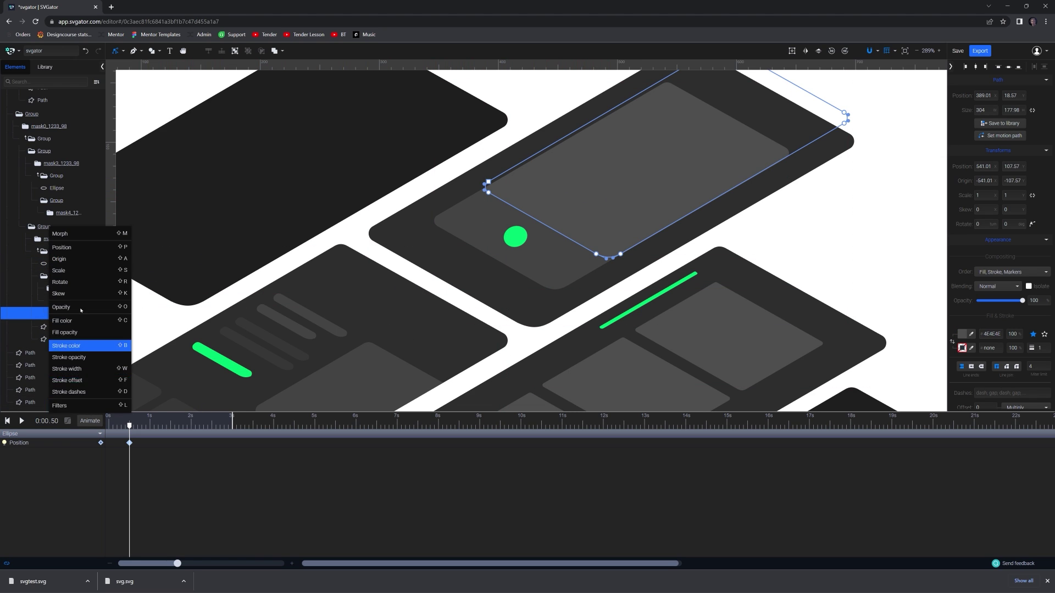
click(65, 247)
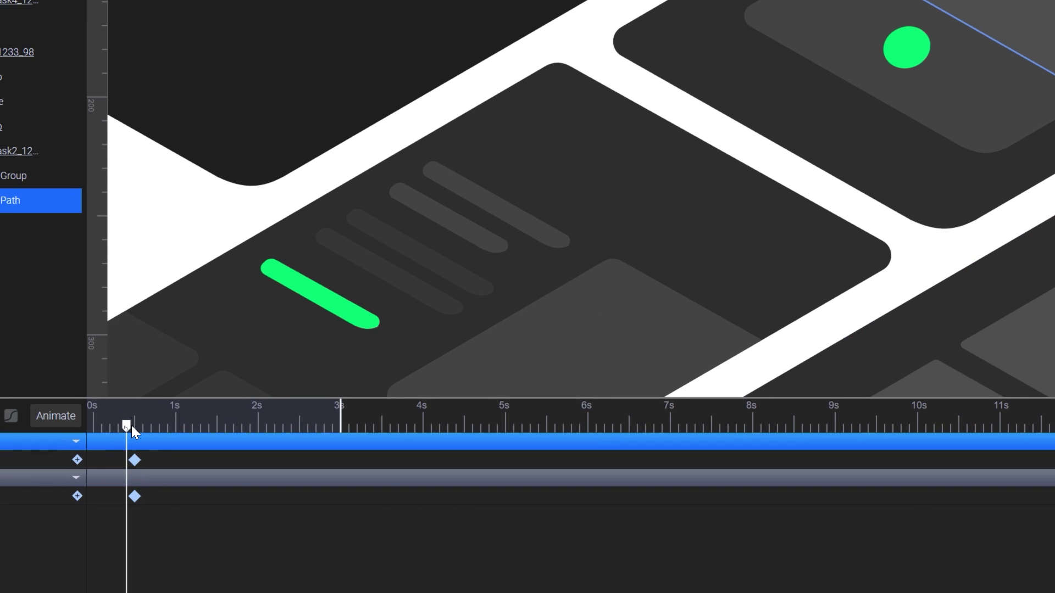
drag(129, 426, 117, 426)
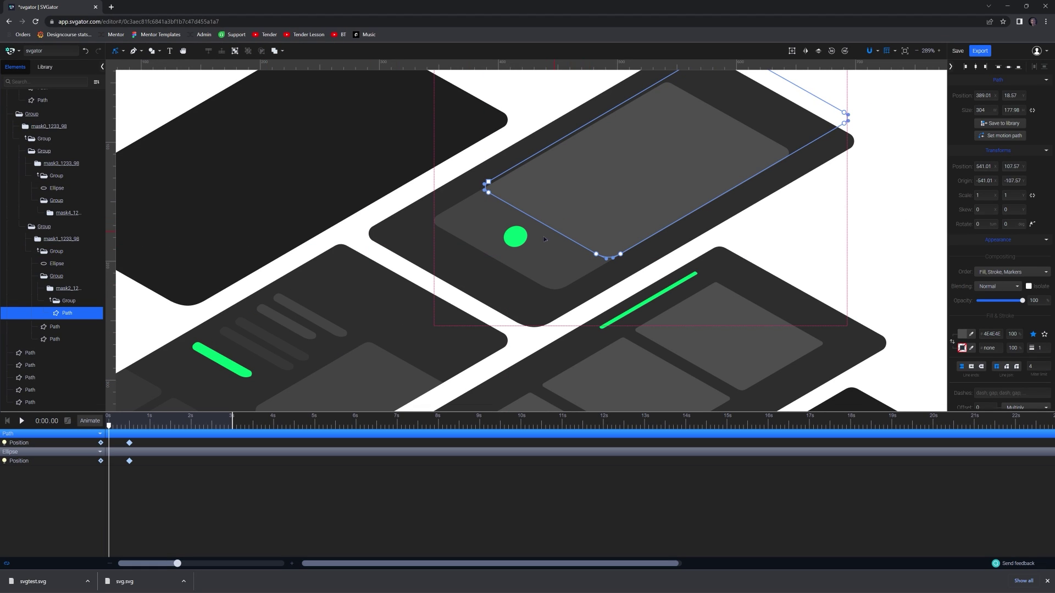
Step: Offset the green dot down-left at 0 s as its start position and preview the movement
click(515, 236)
drag(518, 239, 473, 270)
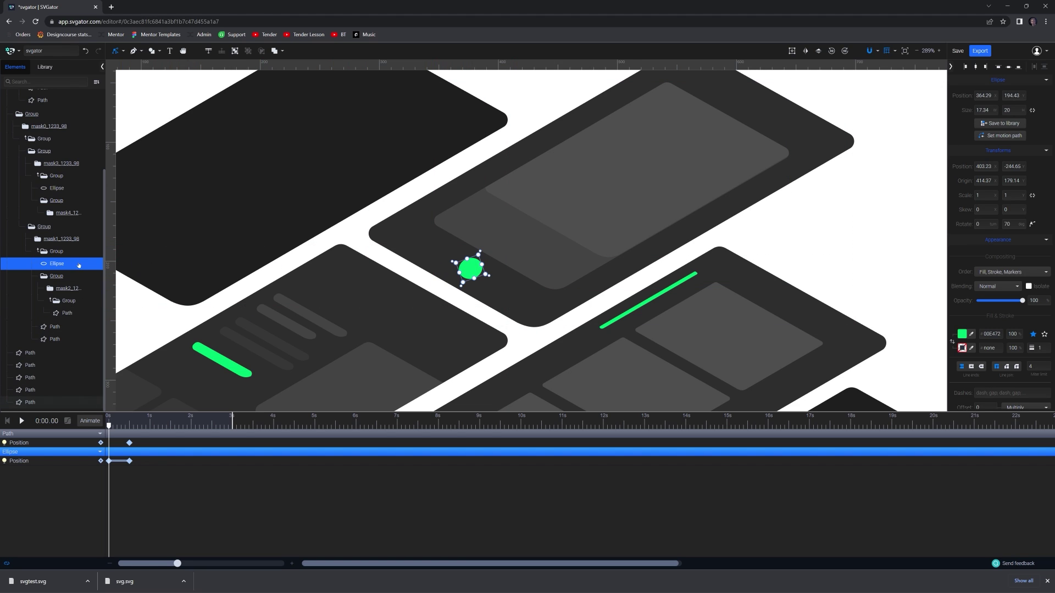
click(529, 239)
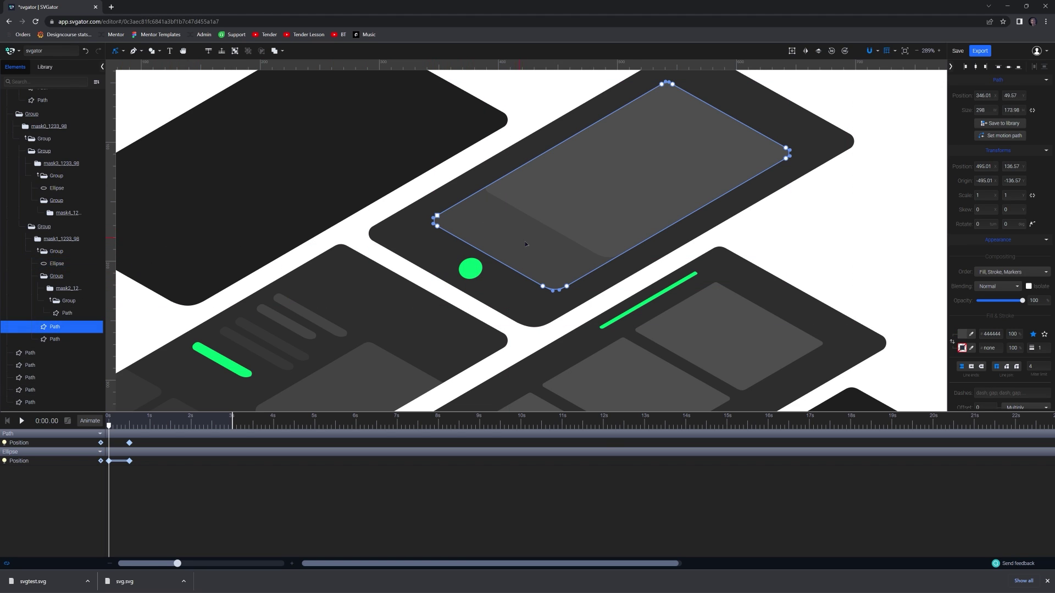
click(522, 246)
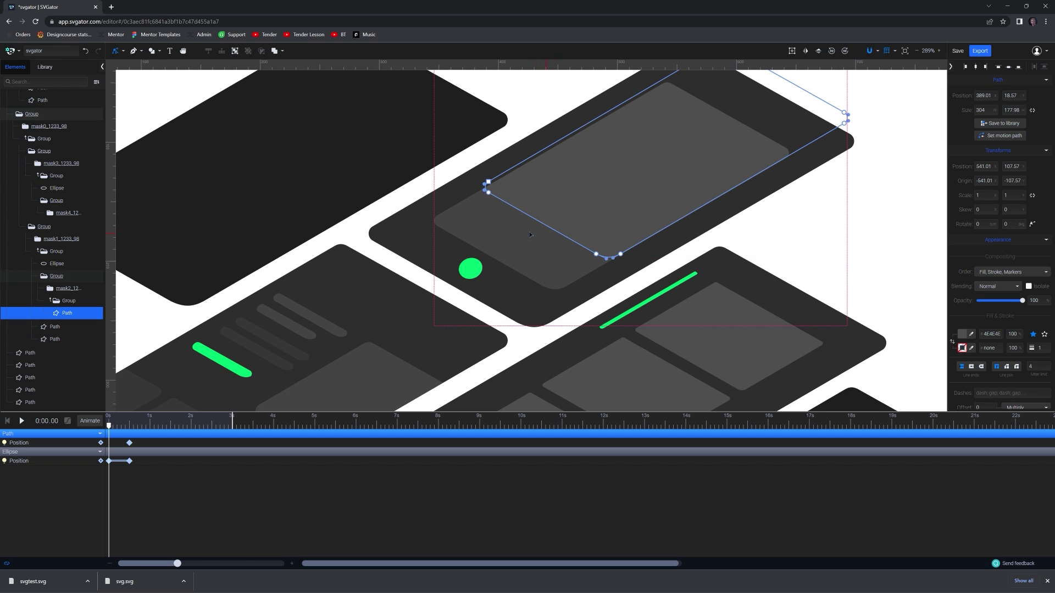
drag(57, 263, 64, 322)
key(ctrl+z)
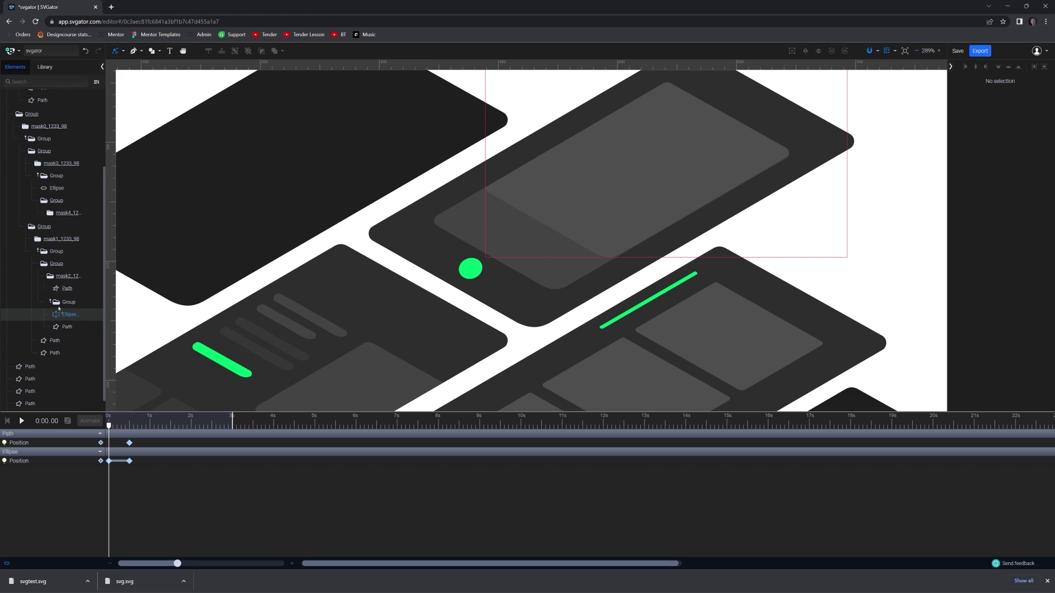
click(58, 315)
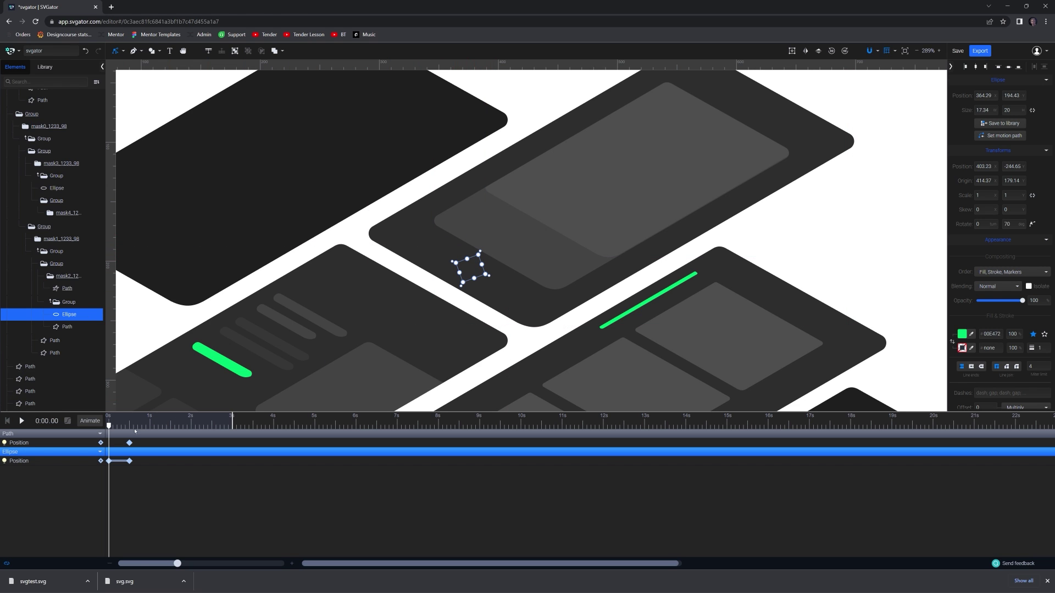
mouse_move(110, 429)
mouse_down()
mouse_move(127, 428)
mouse_move(109, 426)
mouse_up()
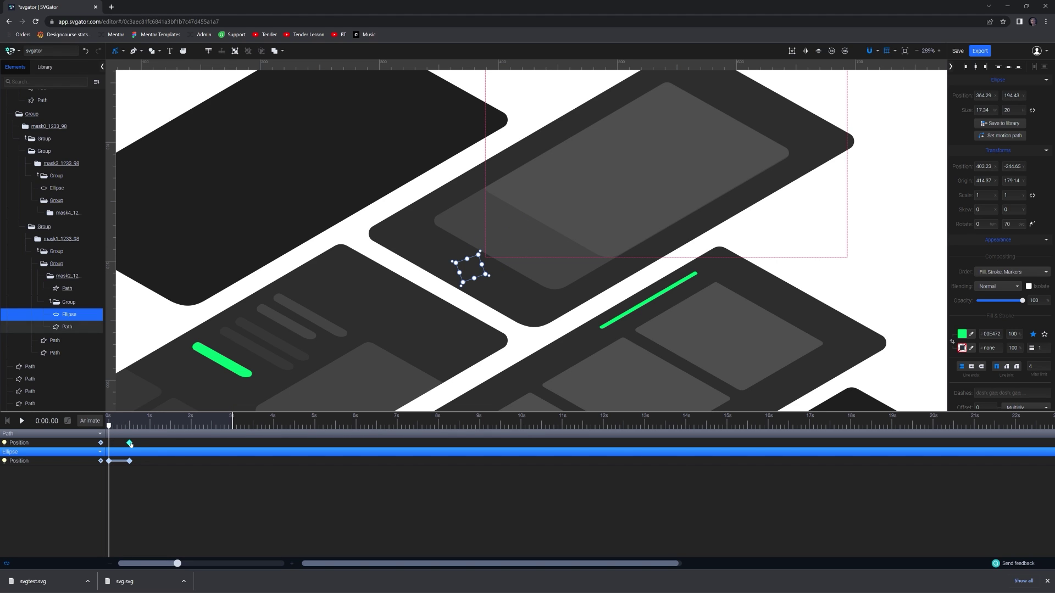
Step: Shift the grey screen panel up-right at 0 s and play the slide
click(584, 191)
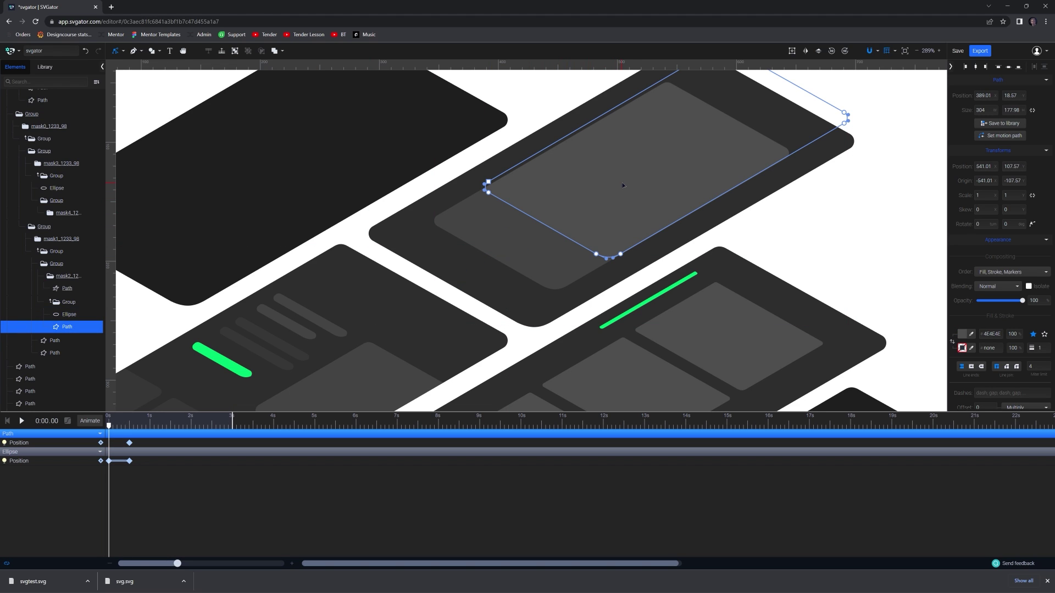
drag(619, 188, 653, 150)
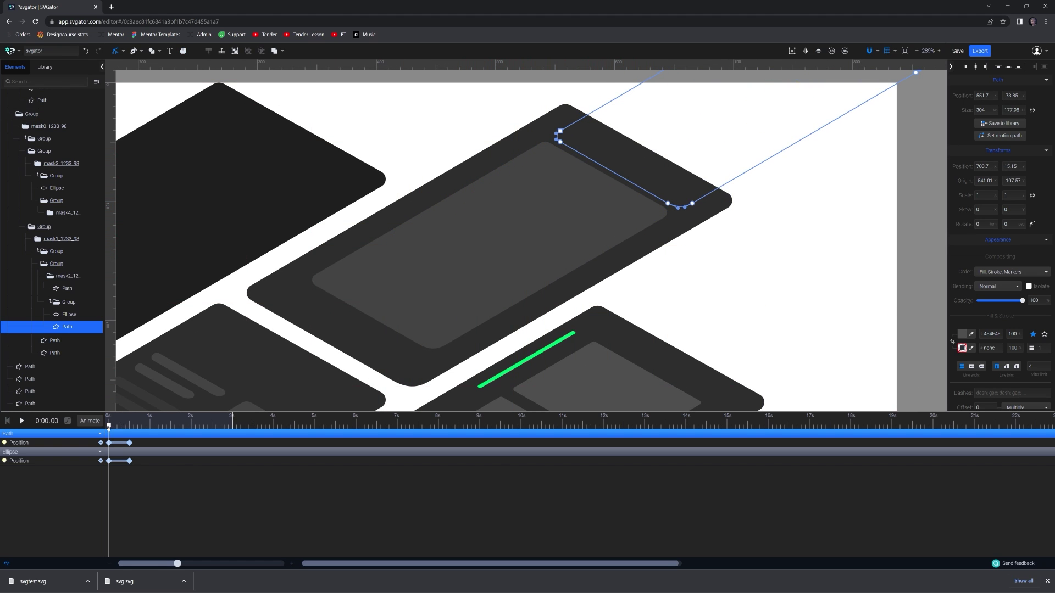
key(space)
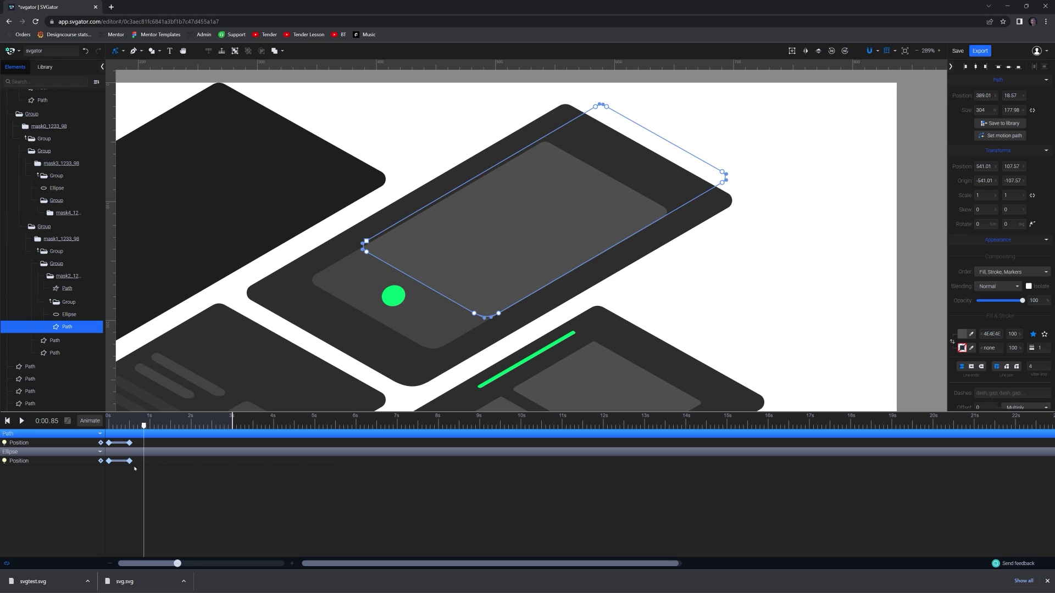
Step: Apply a Custom Ease In curve (0.49, 0, 1, 1) to both position animations' keyframes
drag(125, 462, 130, 447)
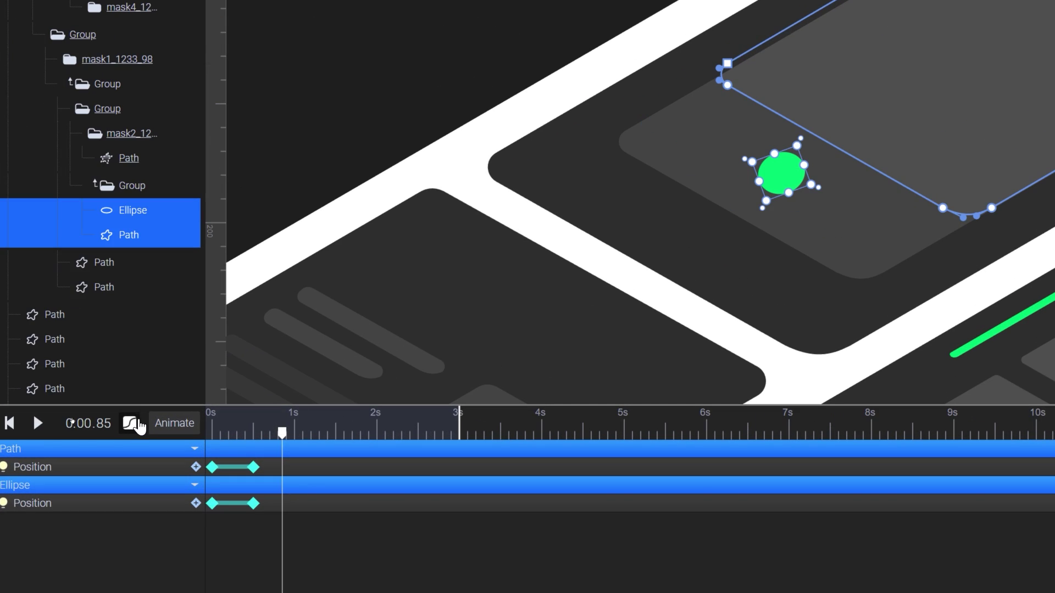
click(68, 421)
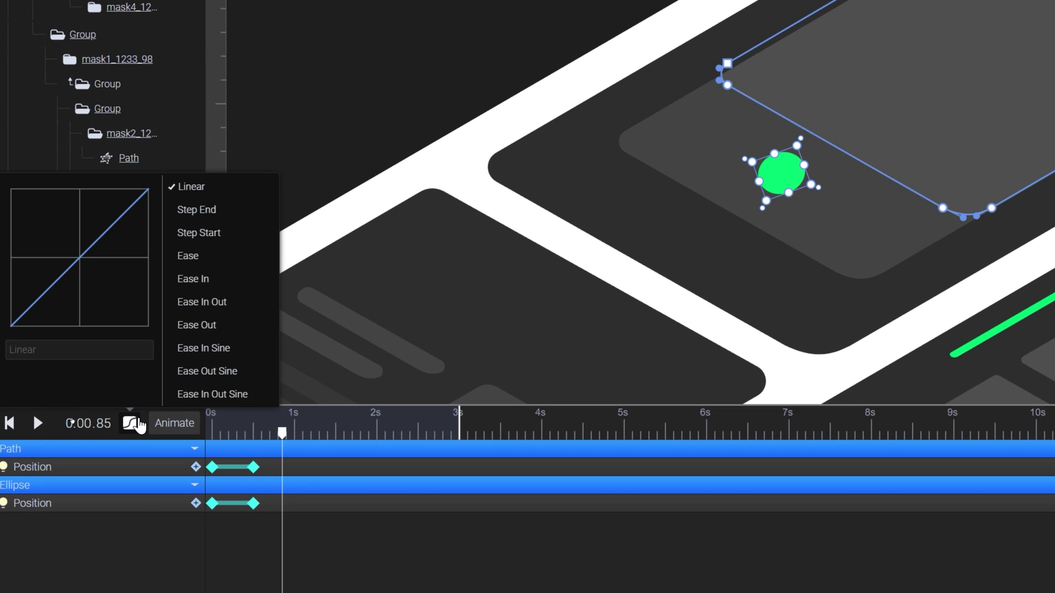
scroll(204, 242, down, 8)
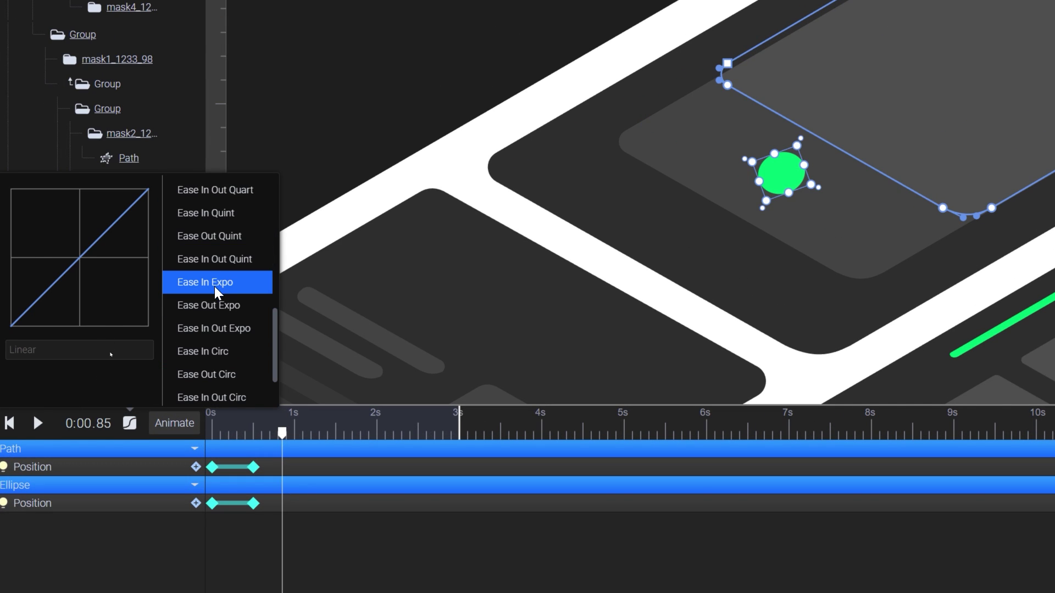
scroll(214, 289, up, 8)
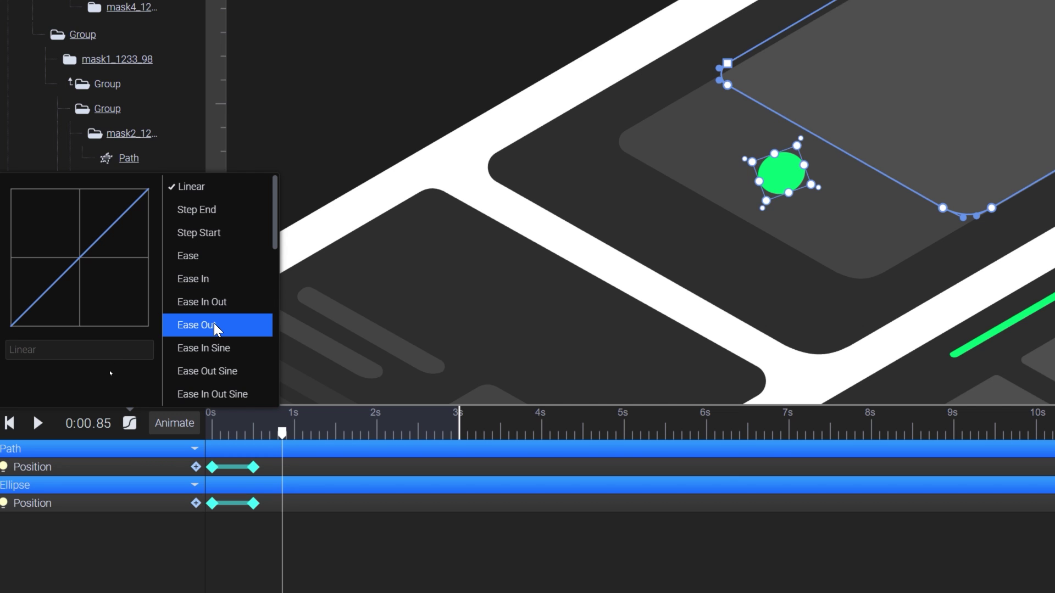
click(203, 279)
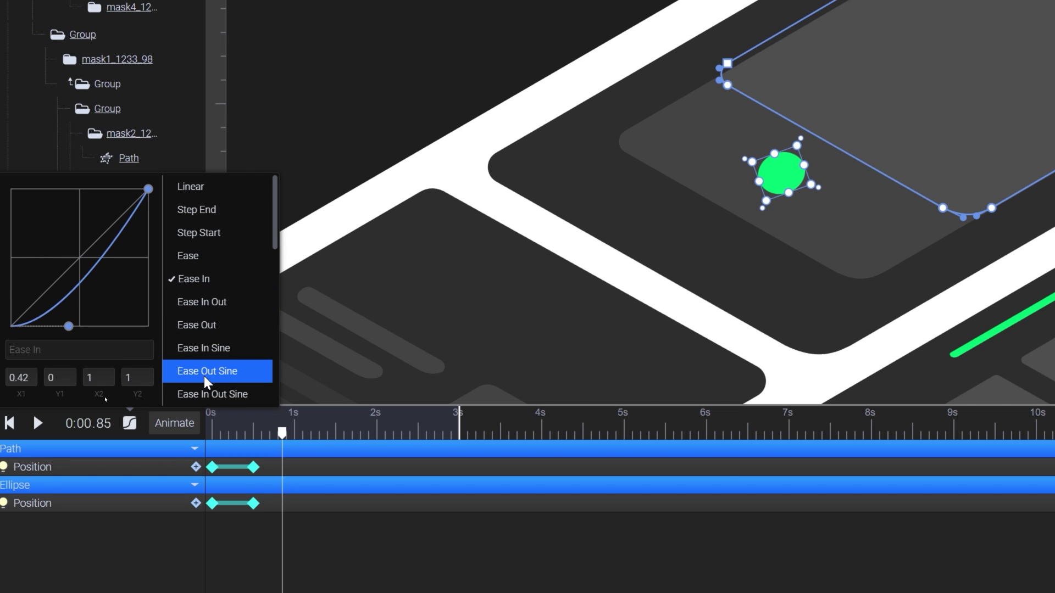
drag(69, 326, 85, 328)
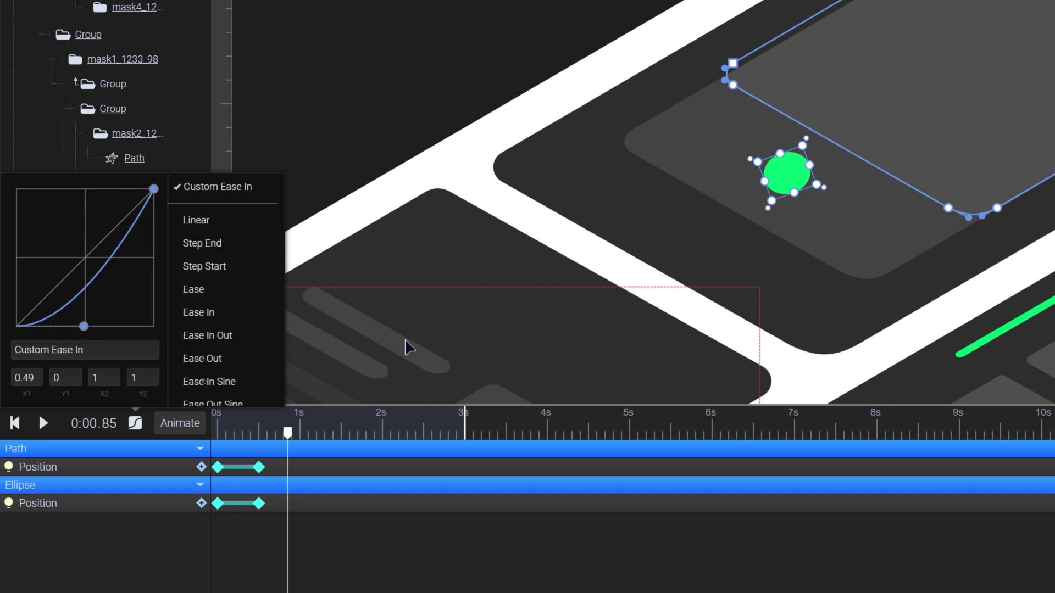
click(460, 158)
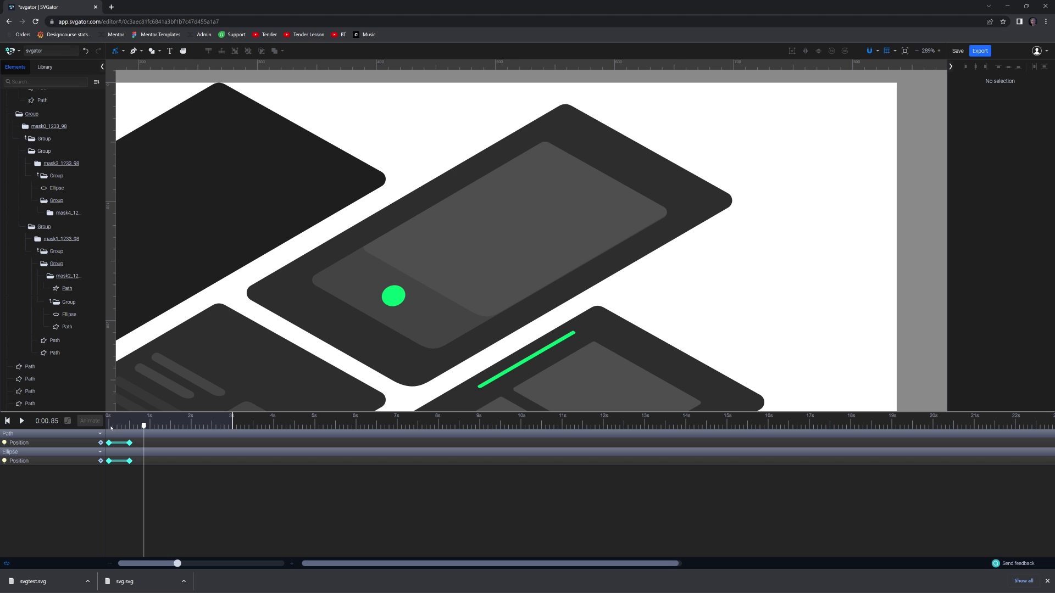
click(111, 427)
key(space)
scroll(243, 302, down, 5)
scroll(234, 297, up, 4)
key(space)
key(space)
scroll(234, 297, left, 5)
scroll(233, 297, down, 3)
click(590, 185)
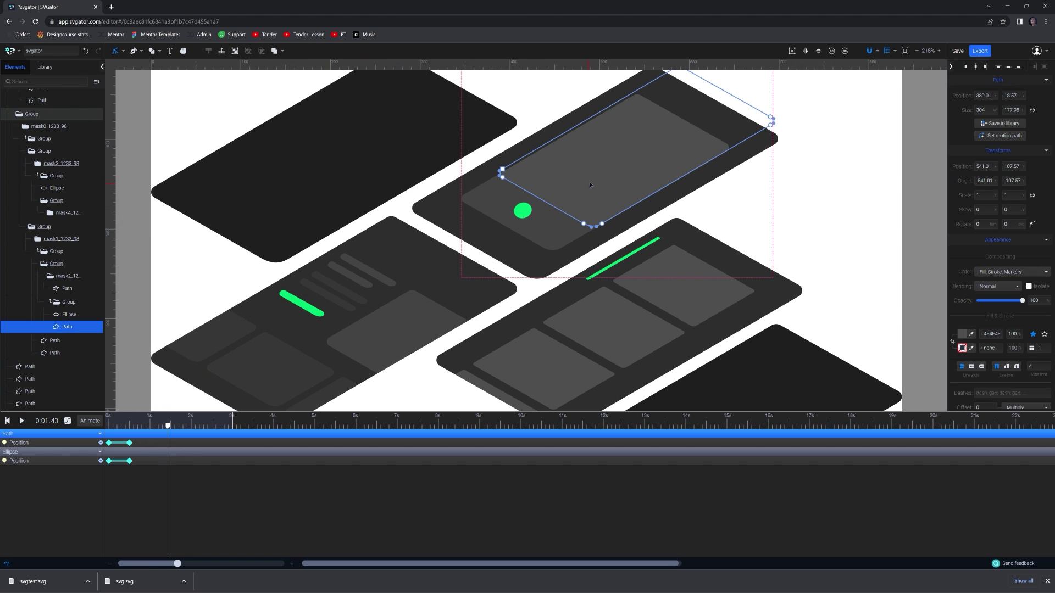
click(62, 253)
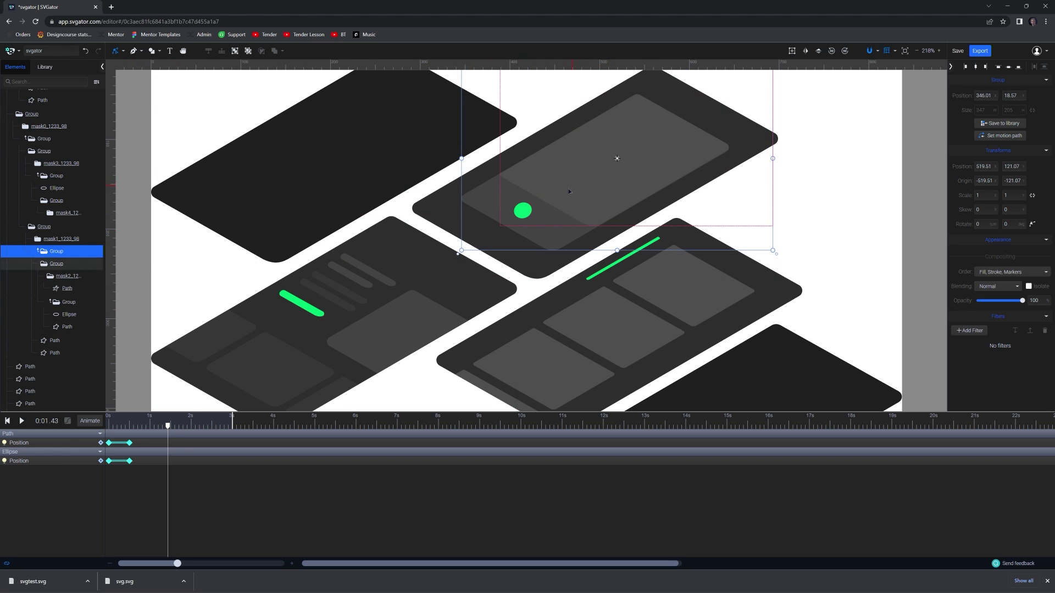
drag(559, 212, 620, 247)
key(ctrl+z)
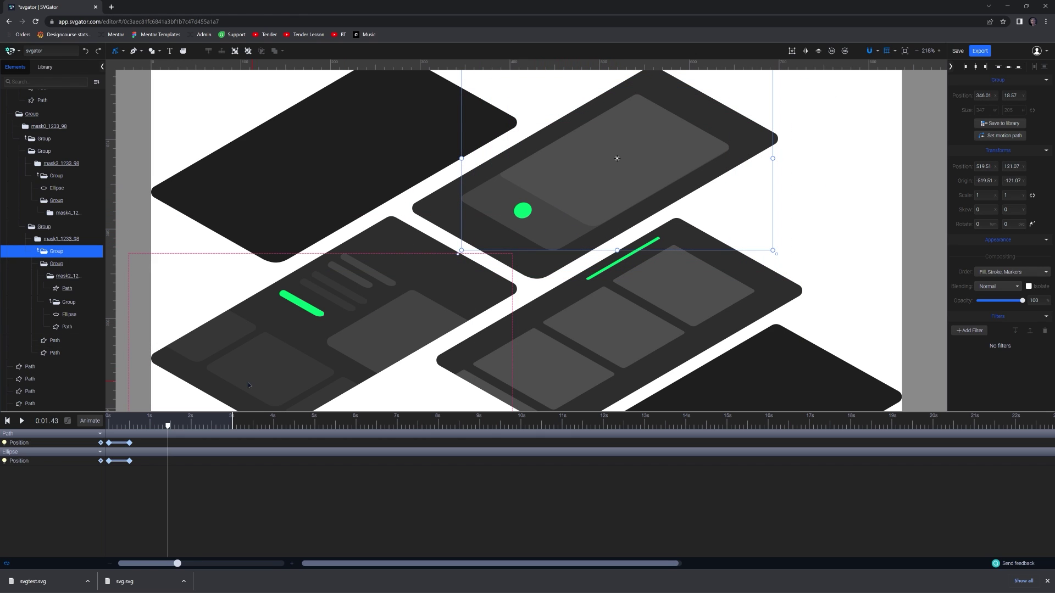
drag(168, 427, 132, 427)
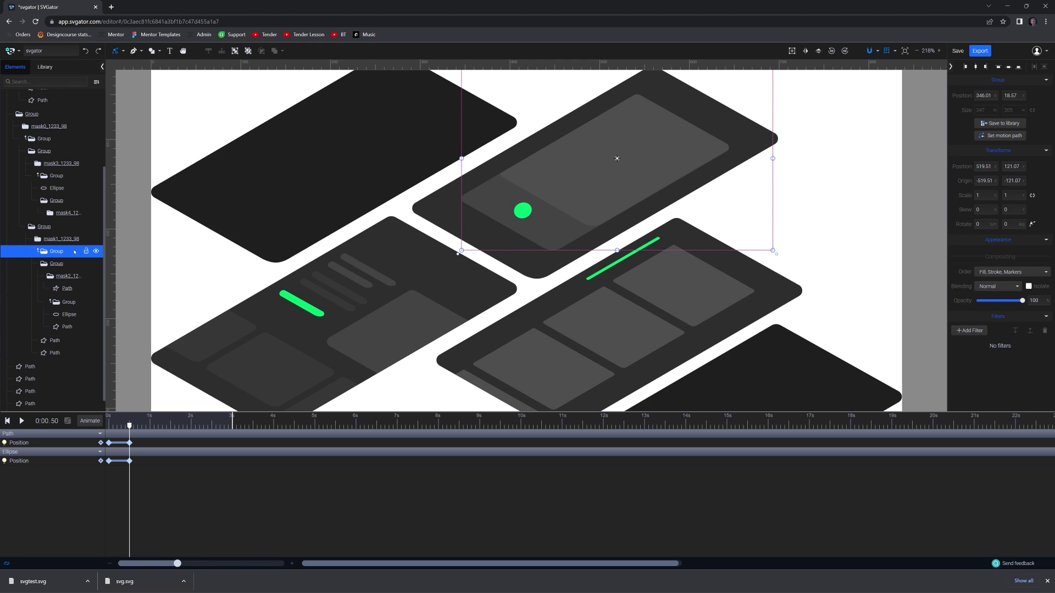
Step: Add Position and Scale tracks to the group and offset its start down-right at 0 s
right_click(78, 328)
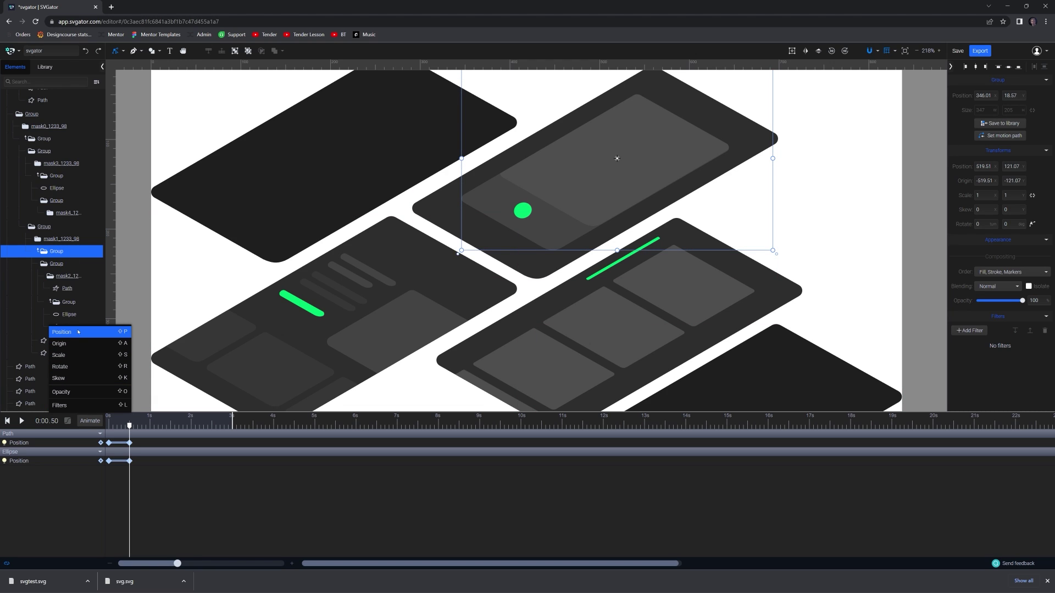
click(79, 332)
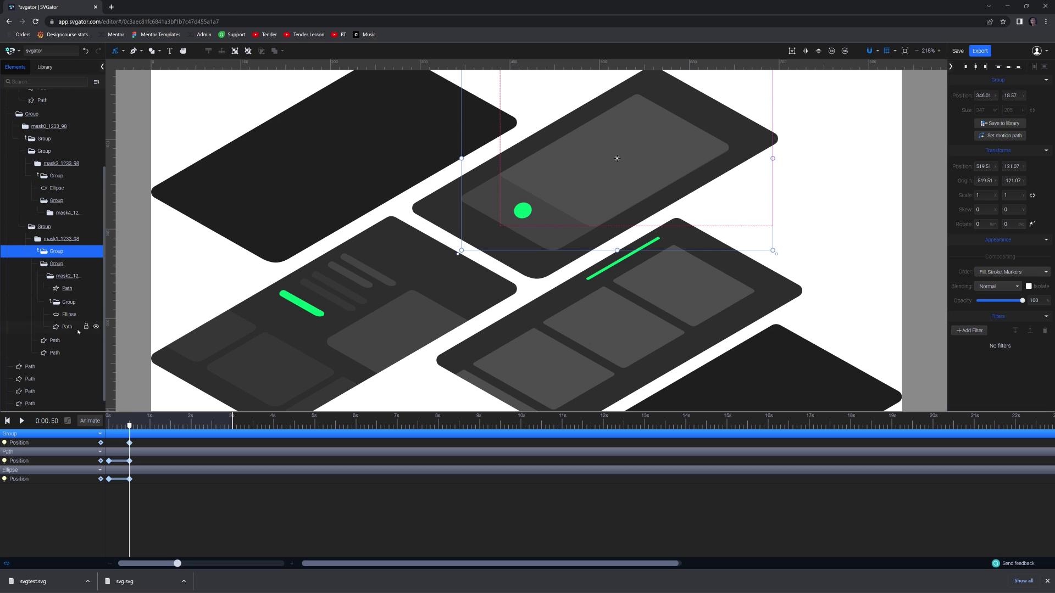
click(90, 421)
click(77, 360)
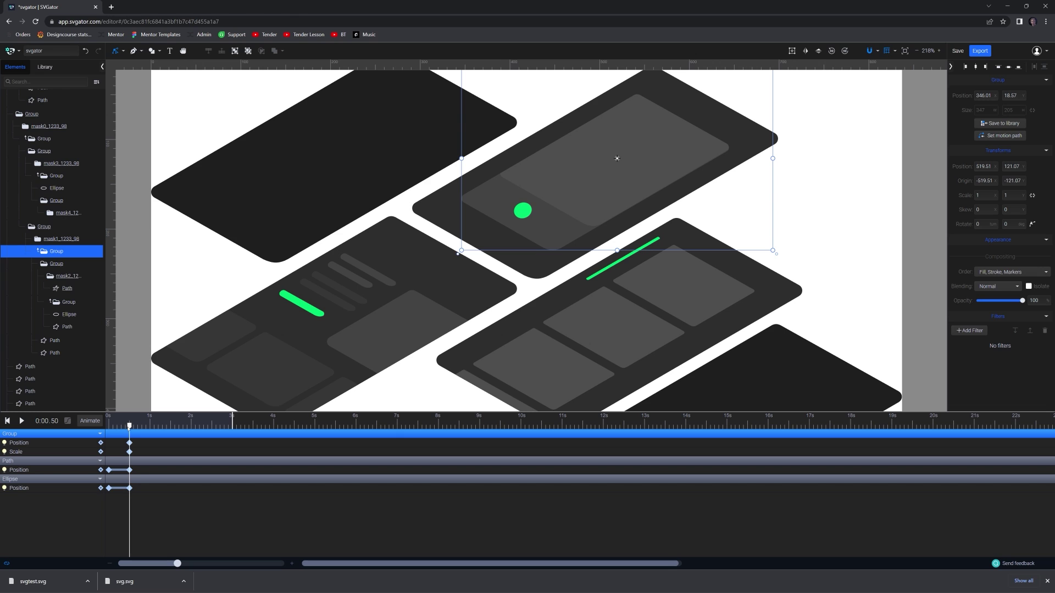
drag(129, 426, 109, 427)
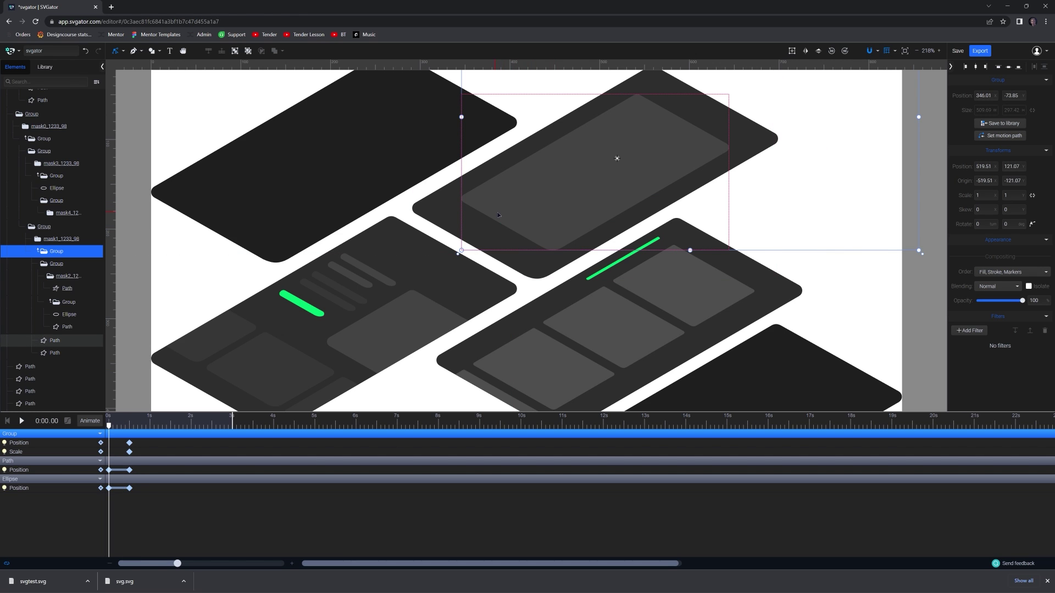
drag(511, 220, 615, 280)
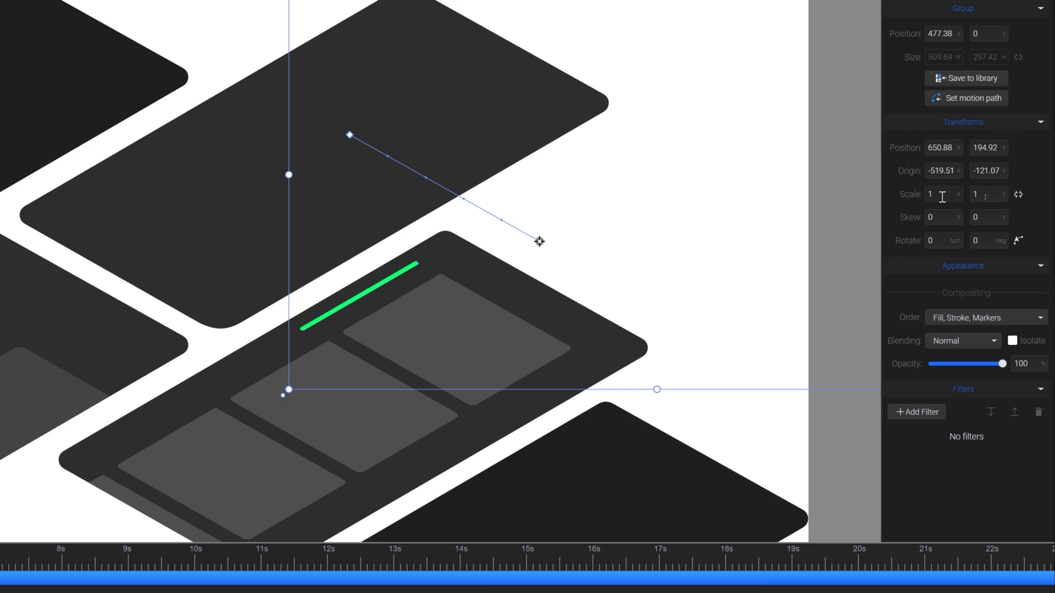
Step: Link the scale axes, set the group's starting scale to 0.7, and preview the growth
click(986, 197)
key(BackSpace)
text(0.96)
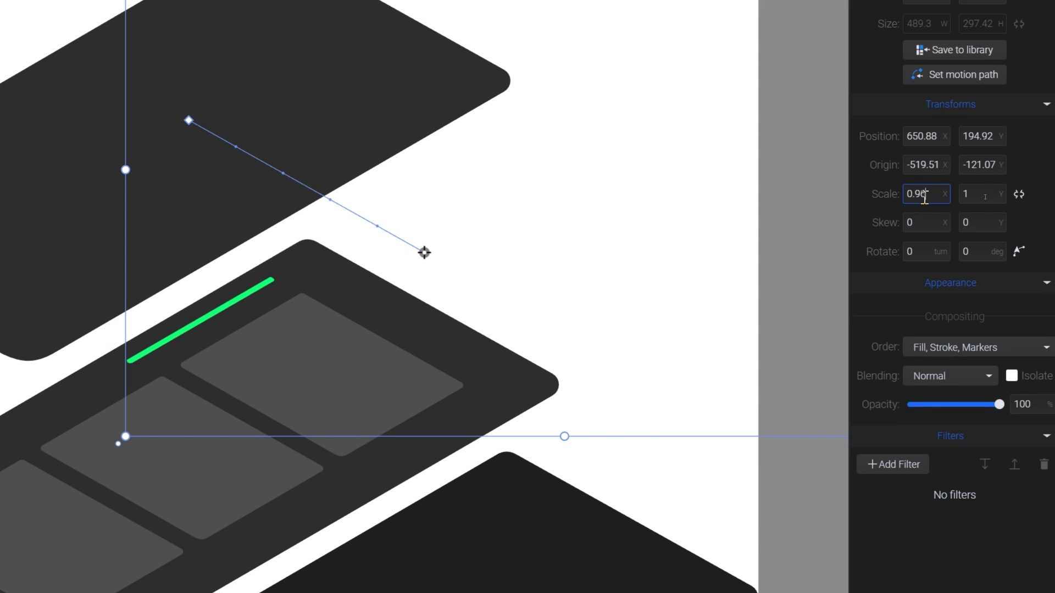
click(1010, 194)
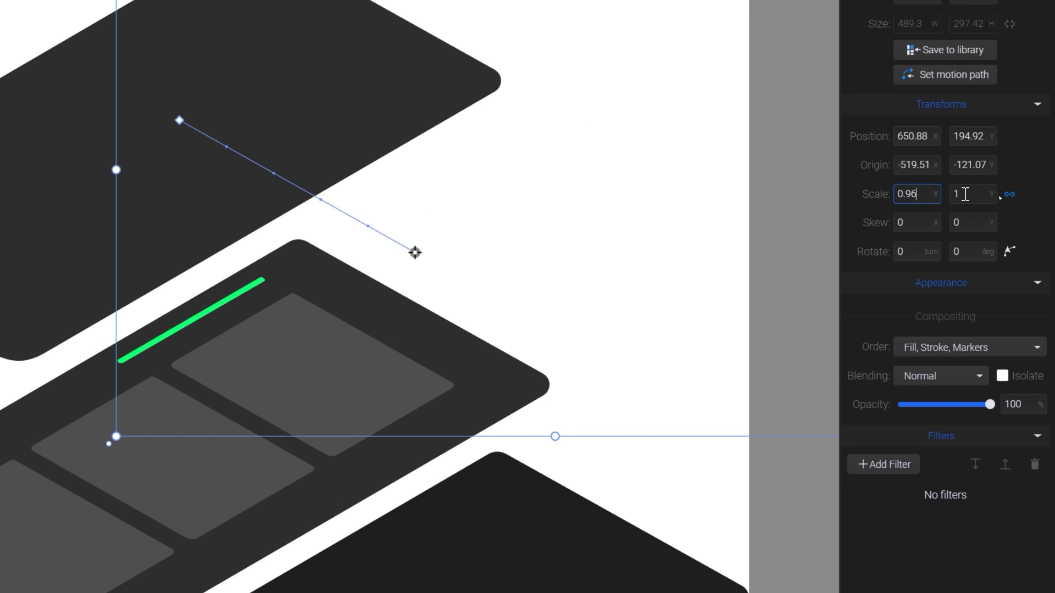
double_click(901, 196)
key(Return)
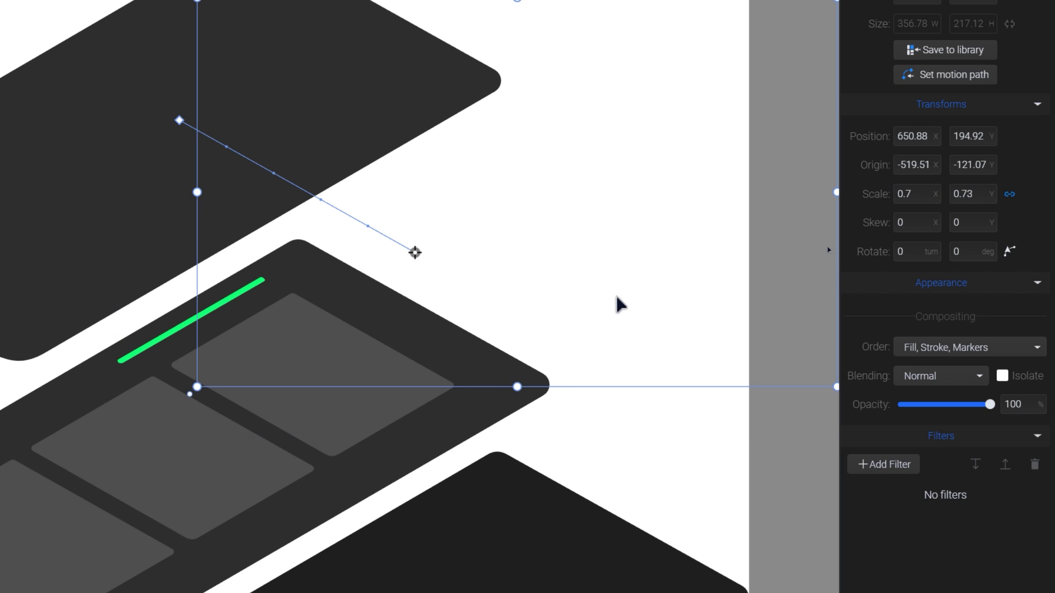
scroll(592, 297, down, 5)
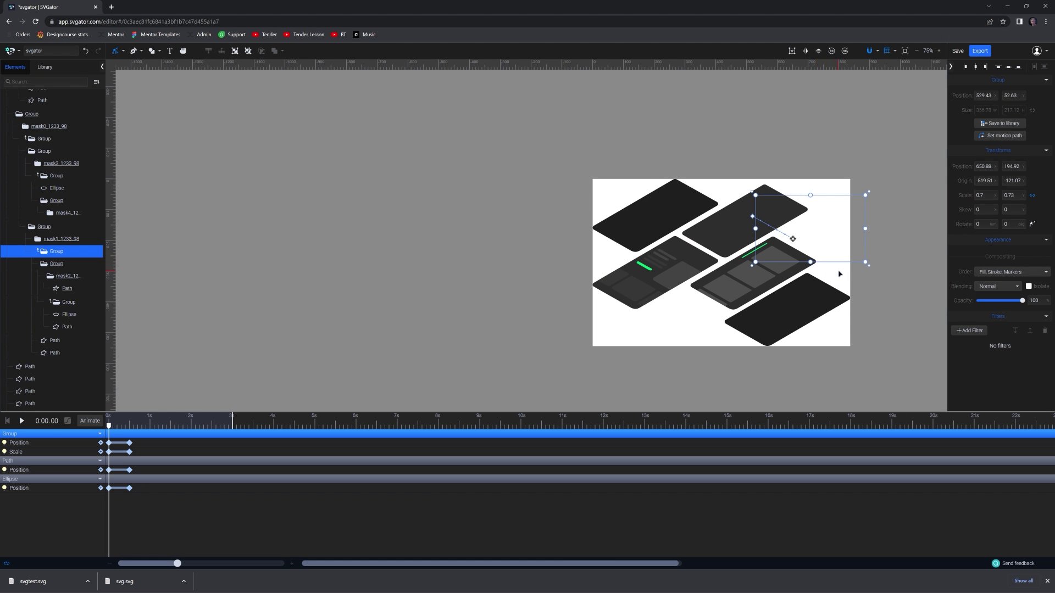
scroll(839, 274, up, 5)
key(space)
scroll(747, 195, down, 2)
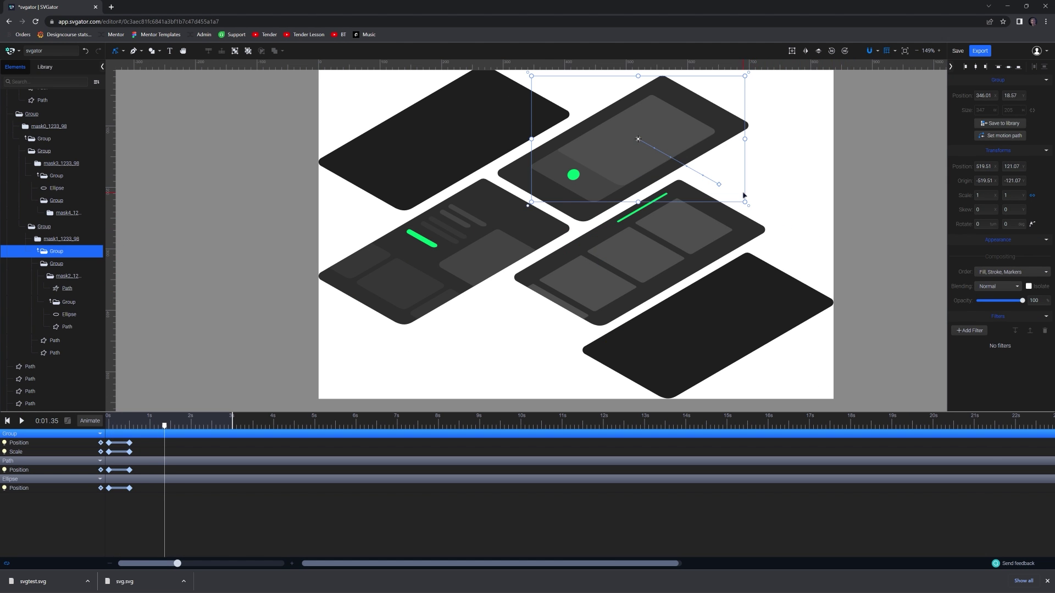
click(109, 424)
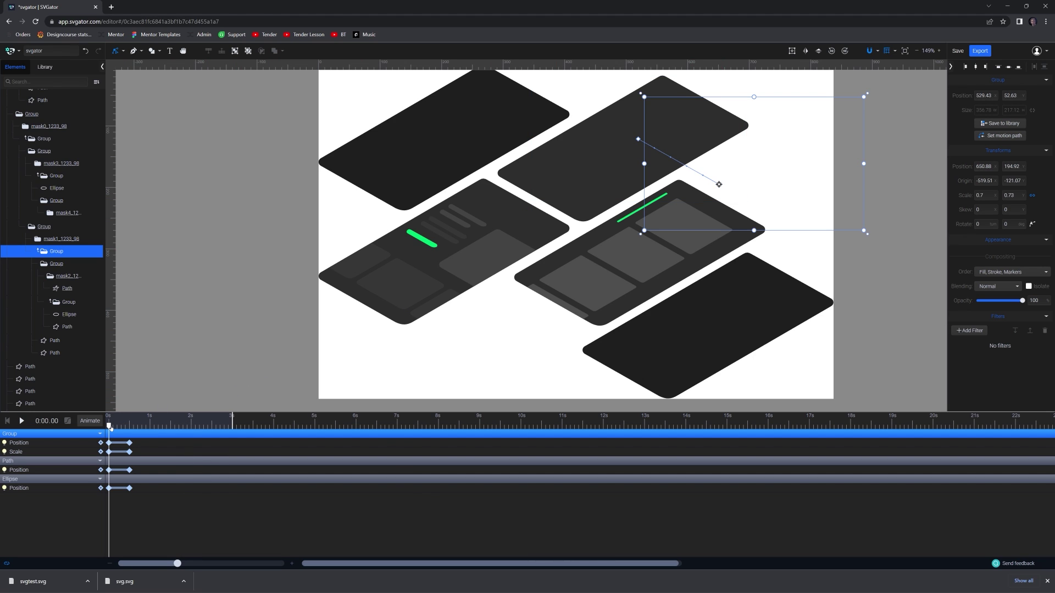
key(space)
key(space)
mouse_move(152, 426)
mouse_down()
mouse_move(109, 423)
mouse_move(184, 426)
mouse_move(171, 428)
mouse_up()
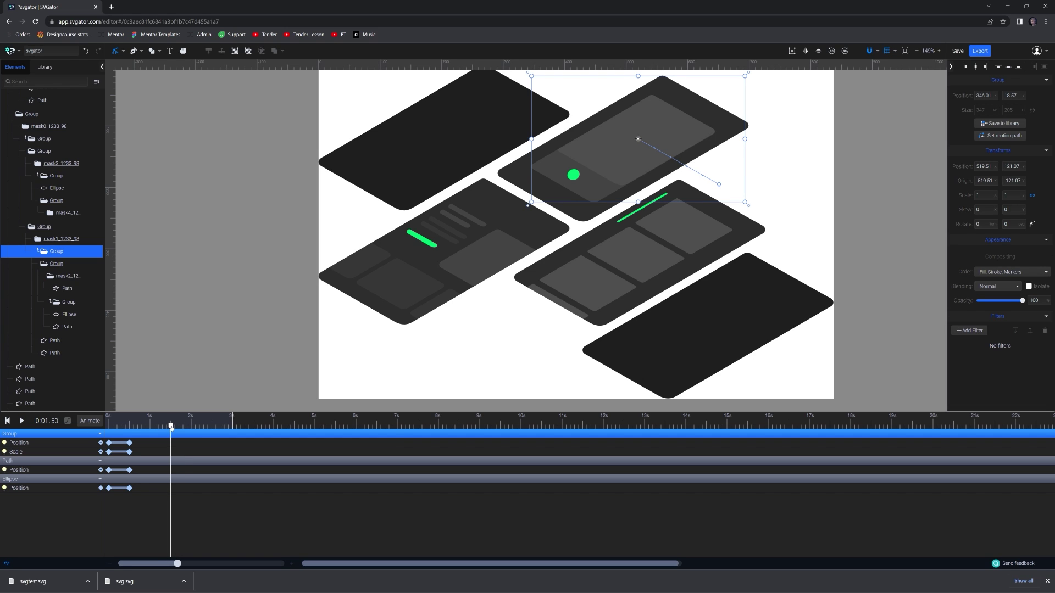
Step: Add 1.5 s keyframes to group Position and Scale, screen path Position, and green dot Position
click(100, 443)
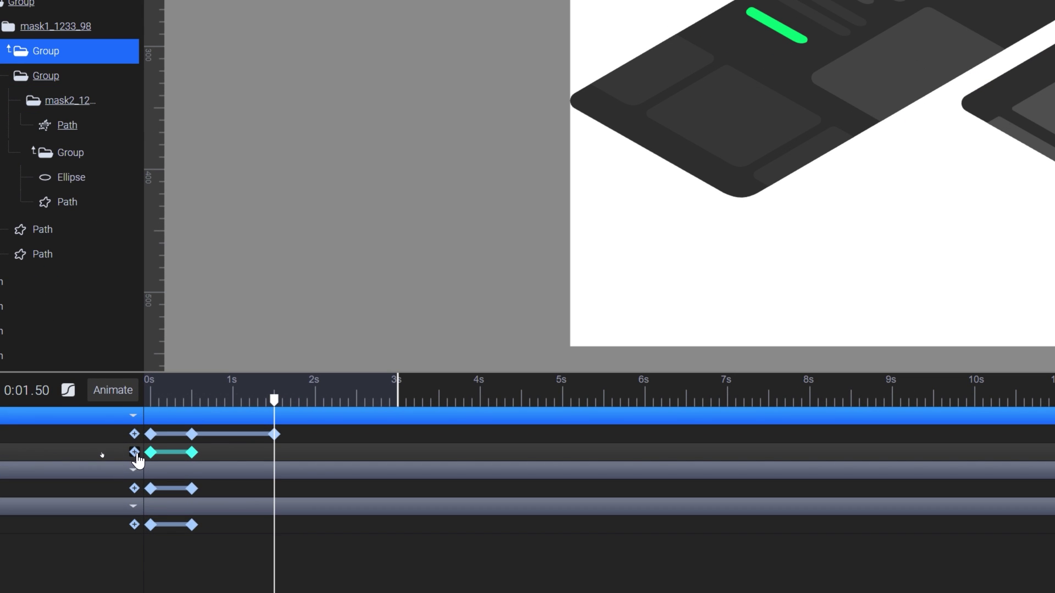
click(101, 452)
click(100, 469)
click(134, 524)
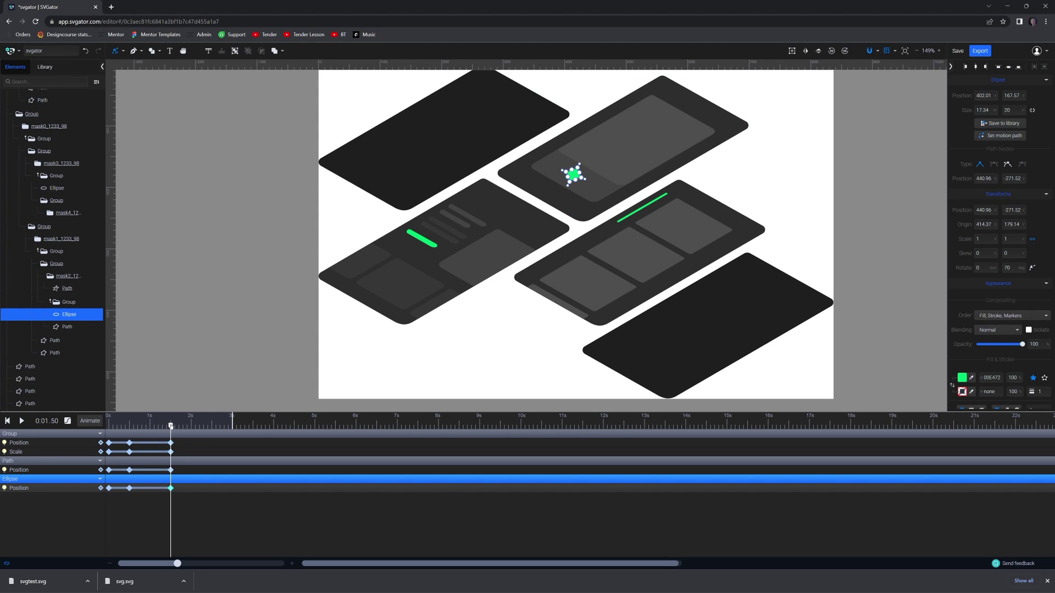
drag(171, 426, 192, 427)
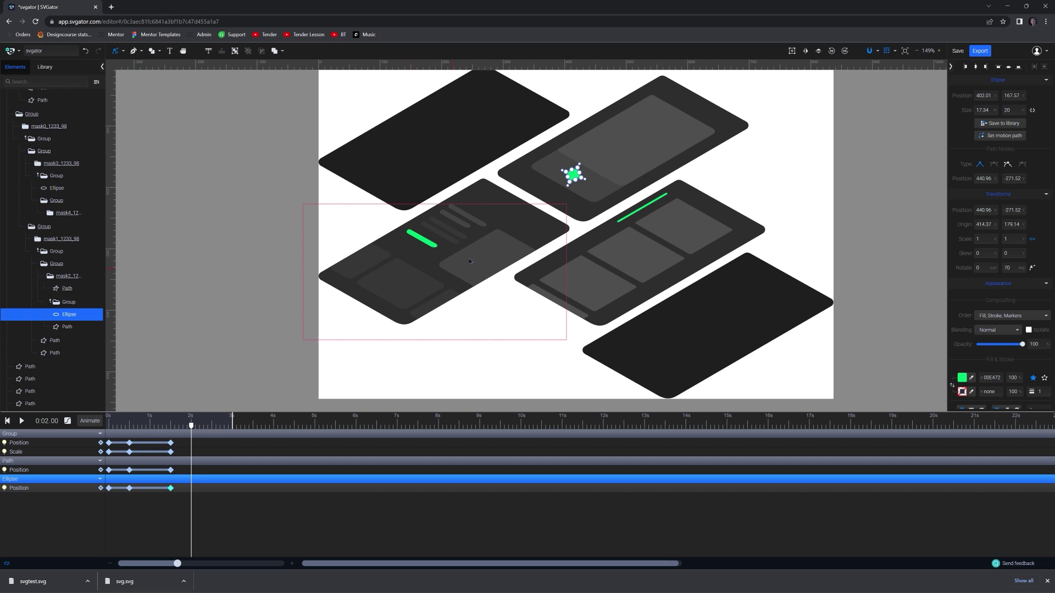
Step: At 2 s, move the screen group up-left and scale it to 0.7
scroll(547, 211, down, 3)
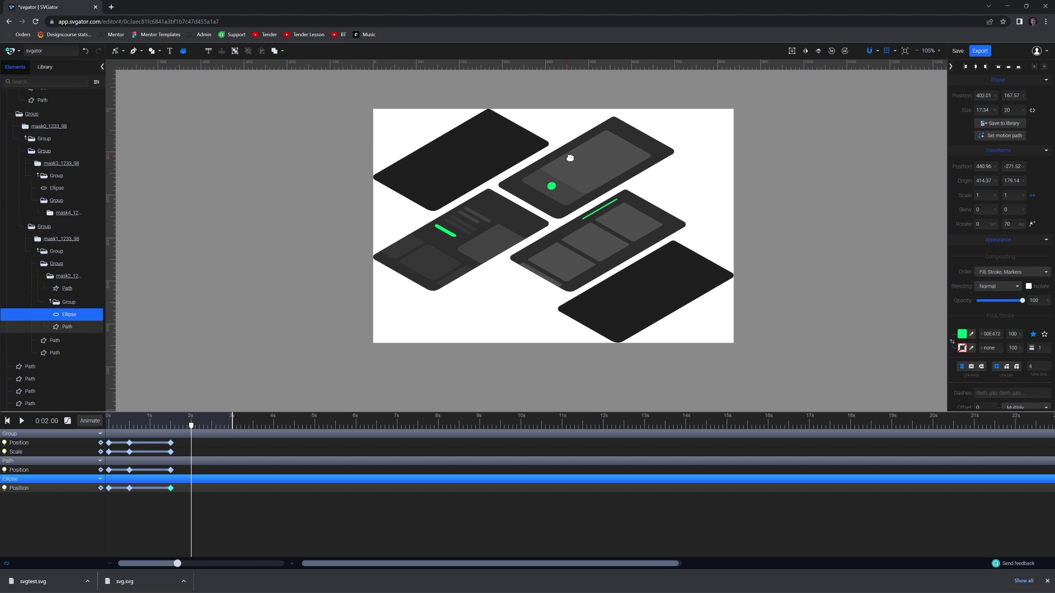
scroll(547, 210, up, 4)
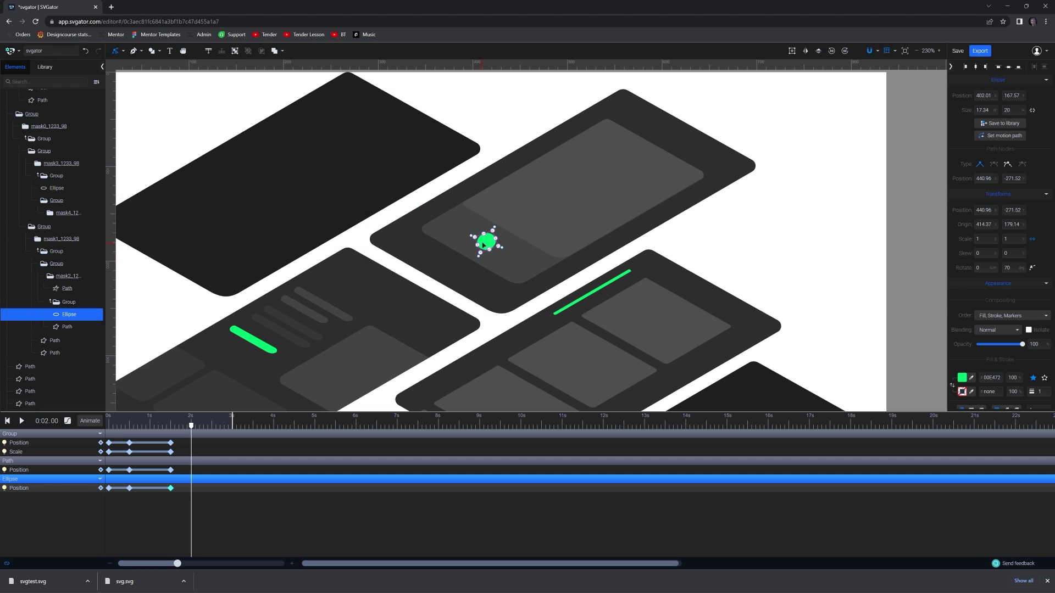
drag(486, 243, 454, 269)
click(533, 219)
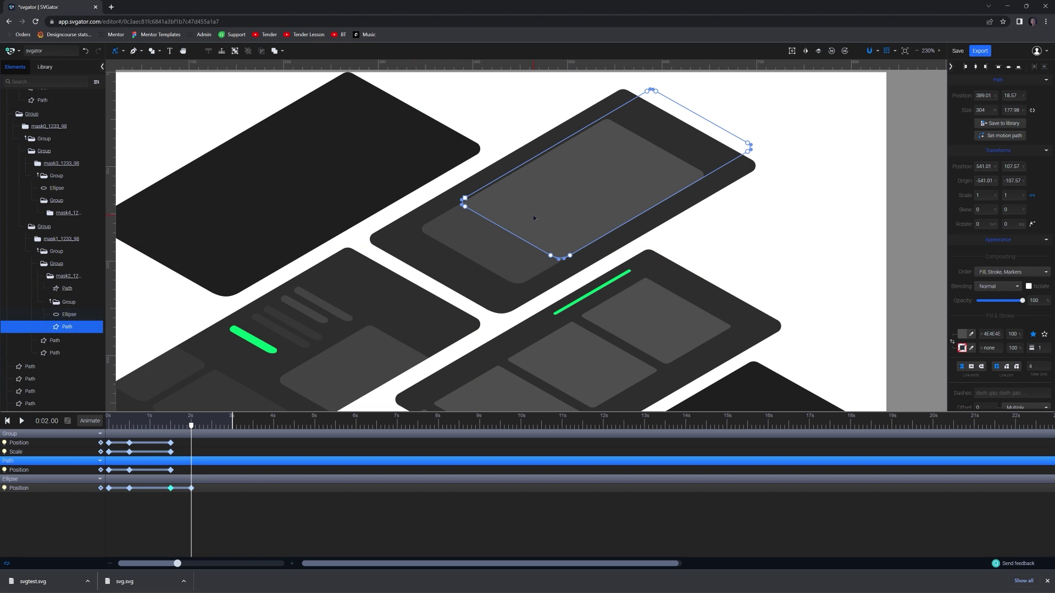
key(ctrl+z)
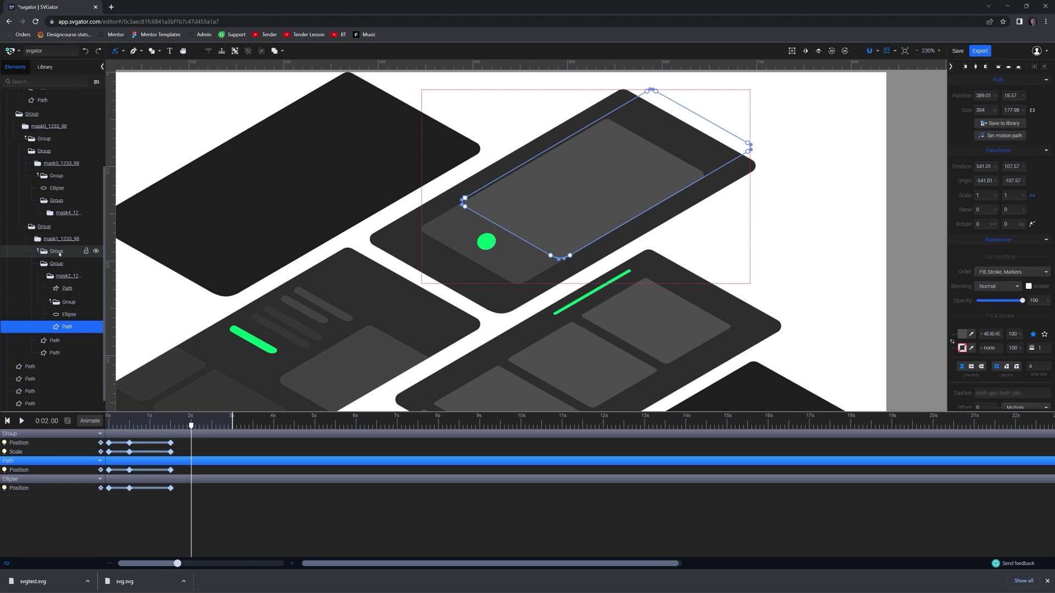
click(29, 454)
click(55, 449)
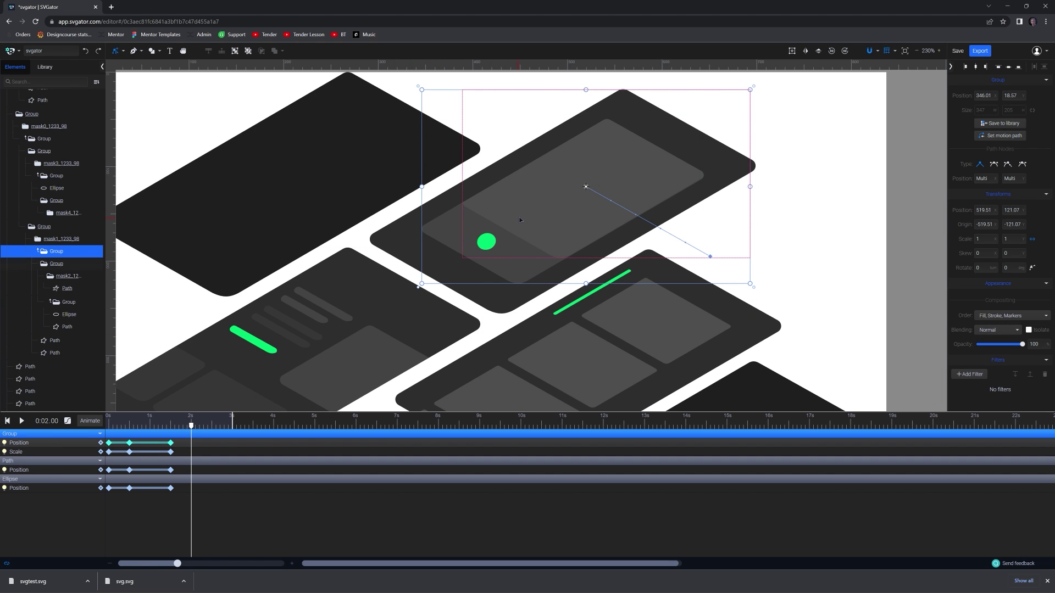
drag(520, 220, 404, 149)
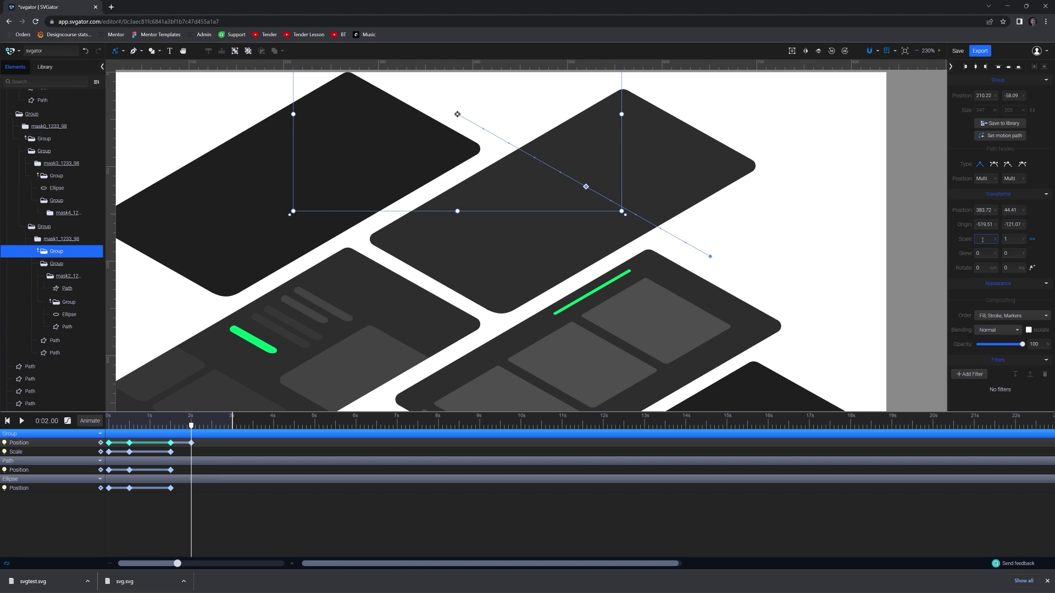
text(0.7)
key(Return)
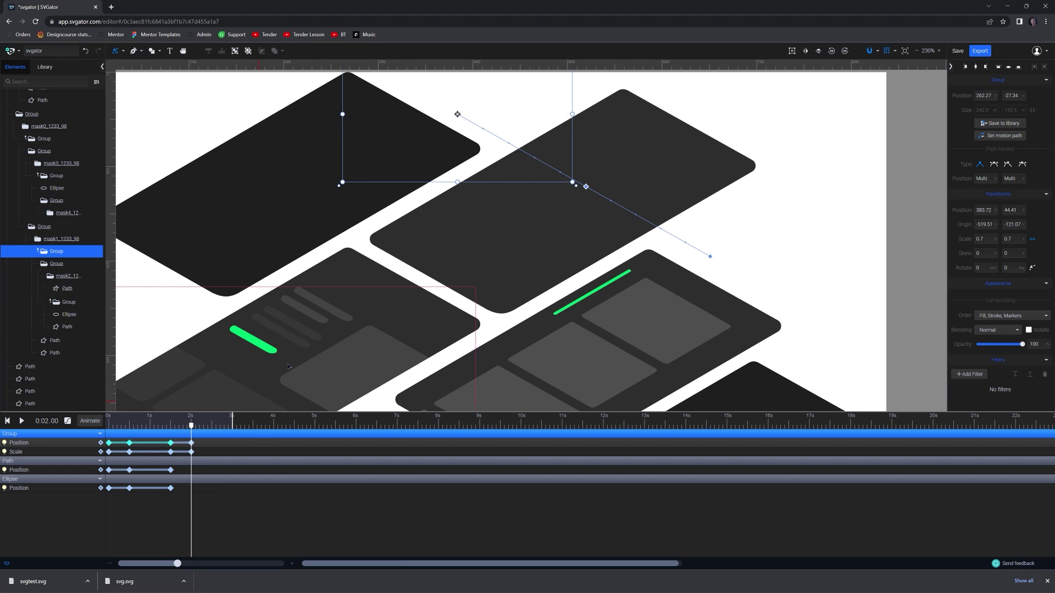
Step: At 2 s, move the grey screen panel up and off the artboard
click(68, 471)
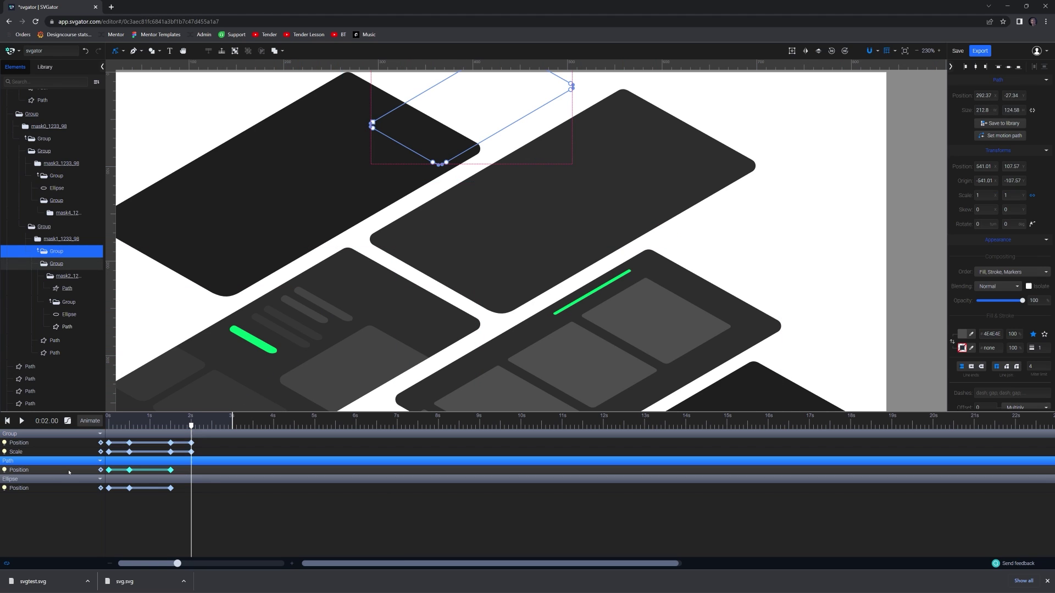
scroll(409, 207, down, 2)
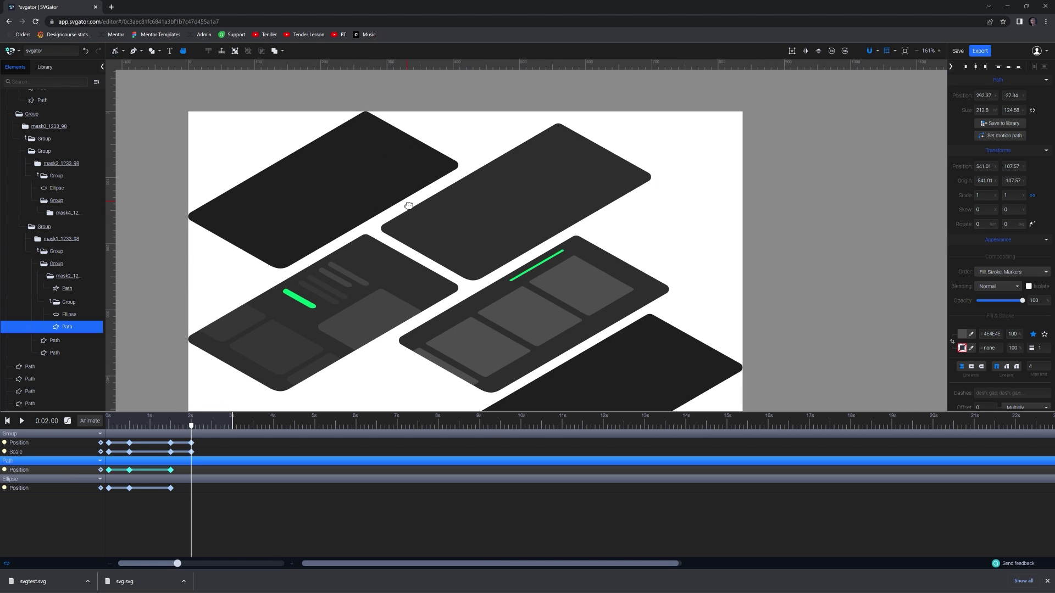
drag(408, 208, 401, 291)
drag(446, 230, 549, 172)
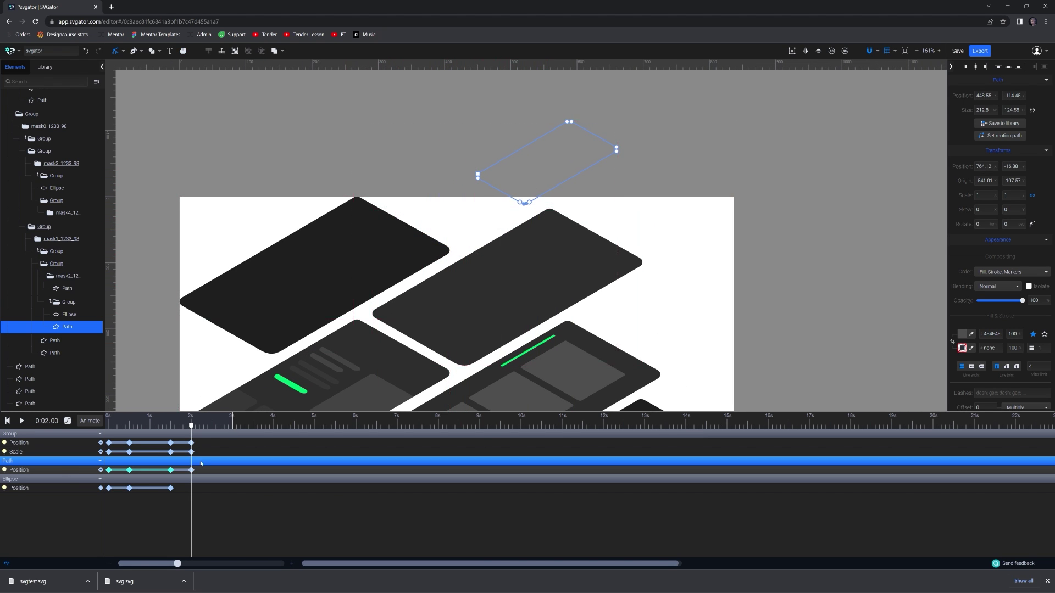
Step: Shift the green dot down-left at 2 s and preview the animation
click(56, 489)
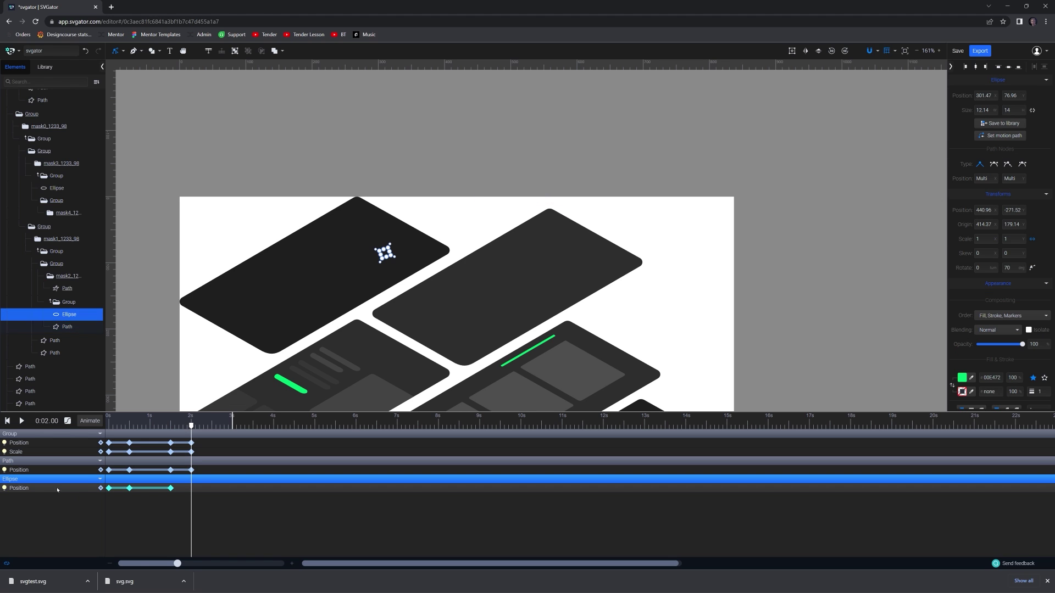
scroll(384, 252, up, 5)
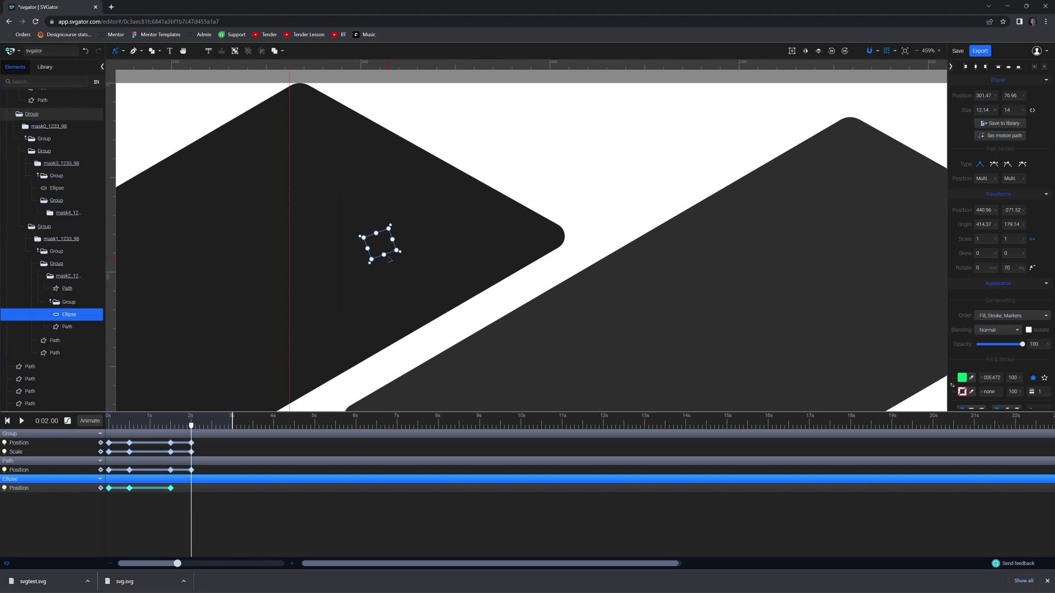
drag(377, 242, 325, 288)
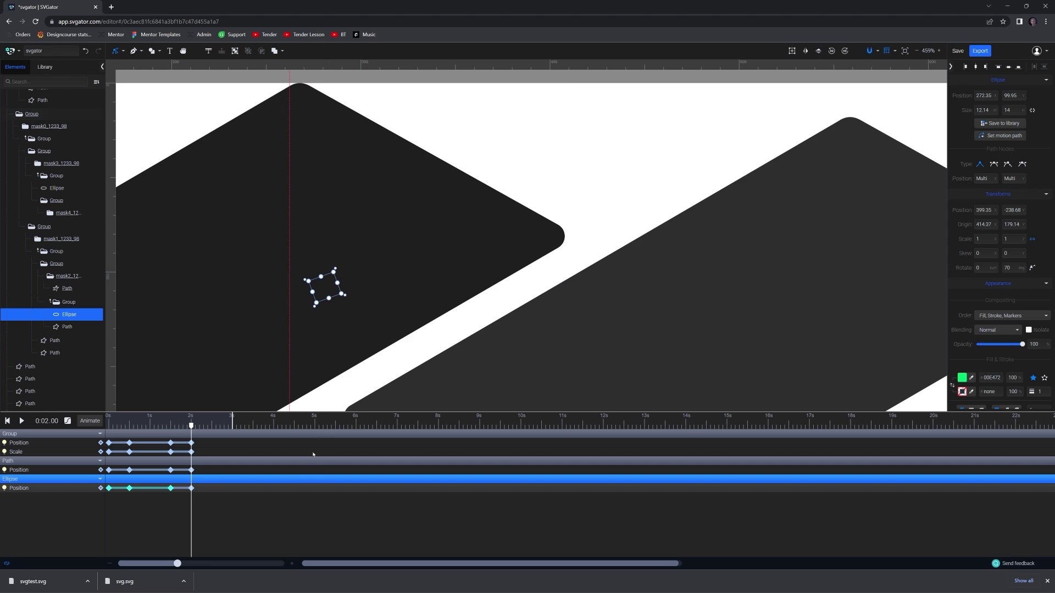
scroll(401, 101, down, 8)
key(space)
key(space)
drag(502, 252, 516, 163)
scroll(464, 279, up, 4)
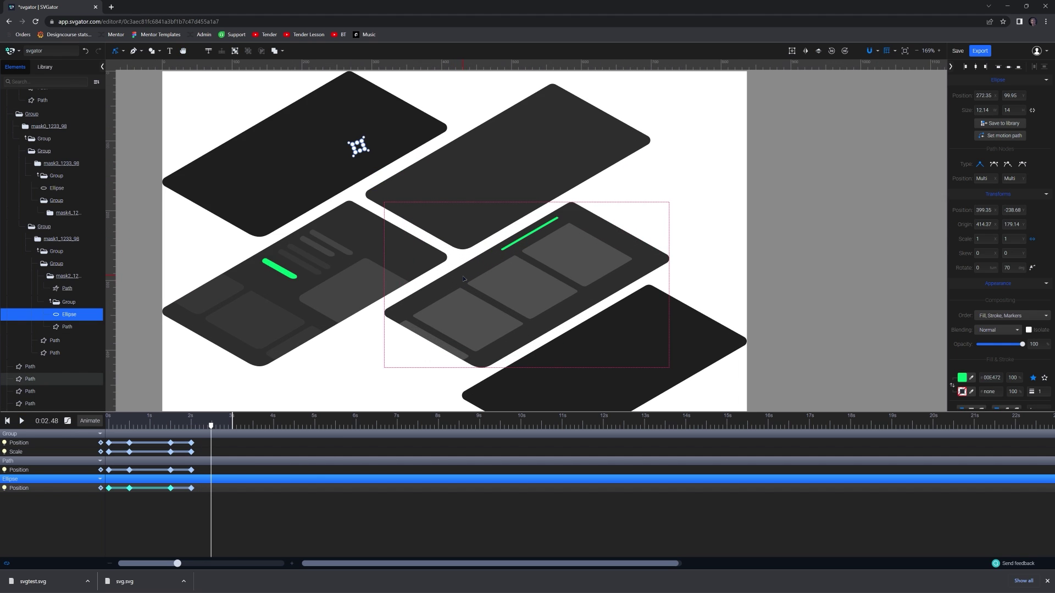
scroll(465, 279, down, 2)
click(108, 426)
key(space)
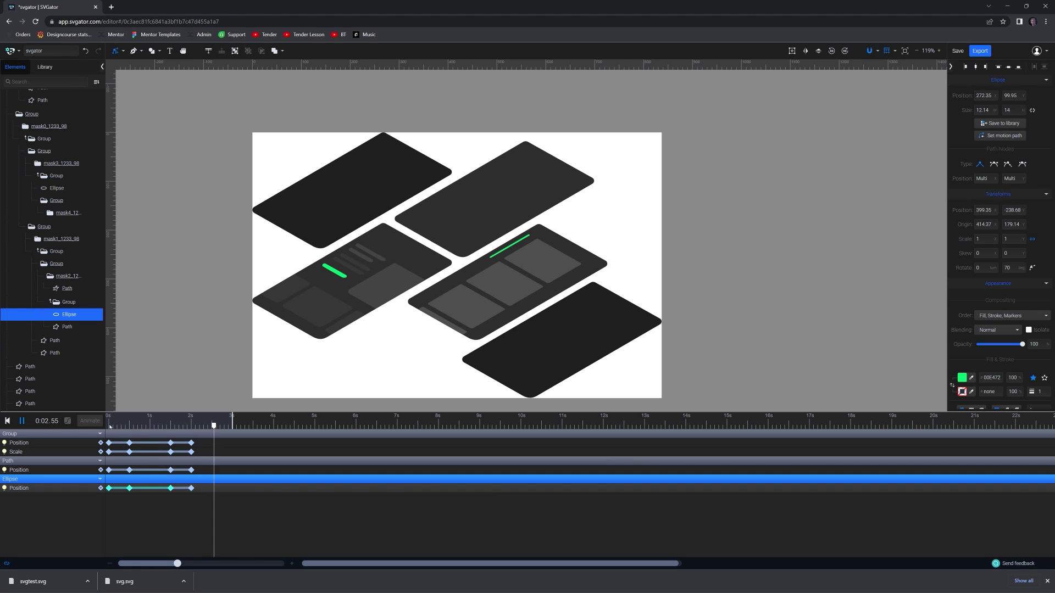
key(space)
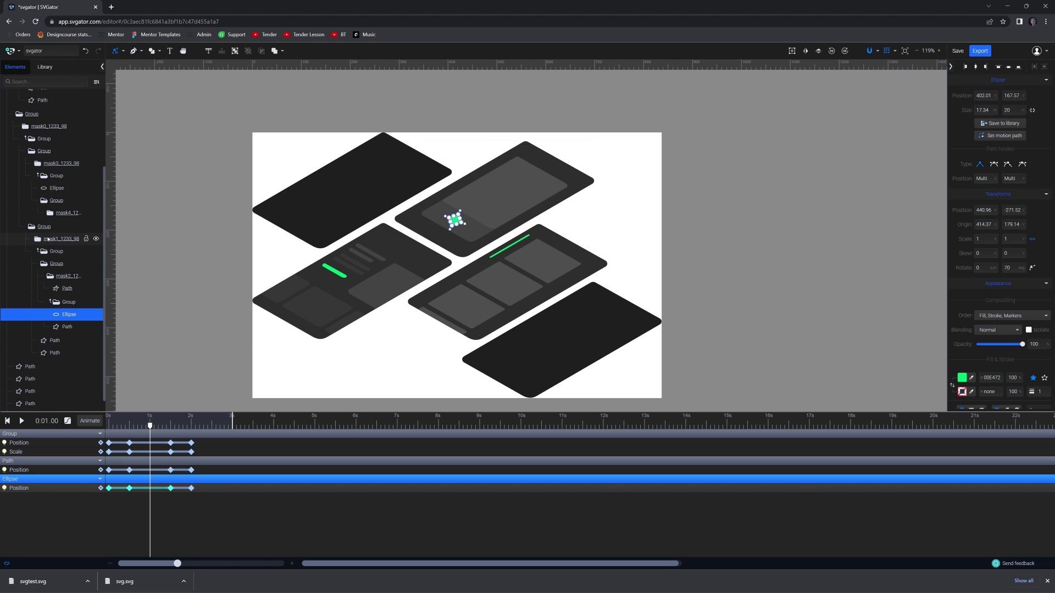
Step: Duplicate the screen group with Ctrl+D
click(56, 252)
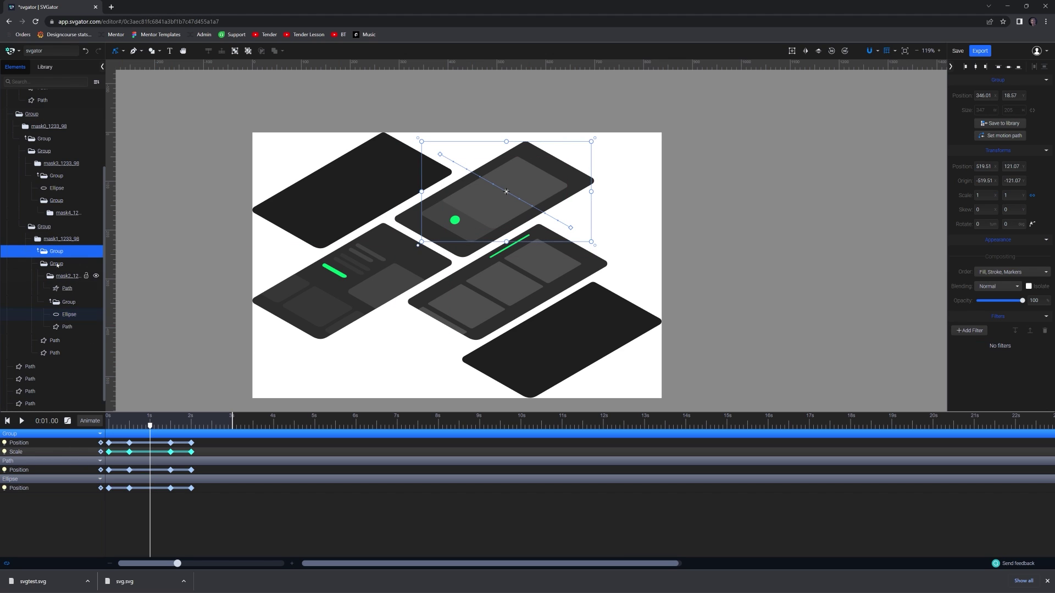
click(64, 253)
key(ctrl+d)
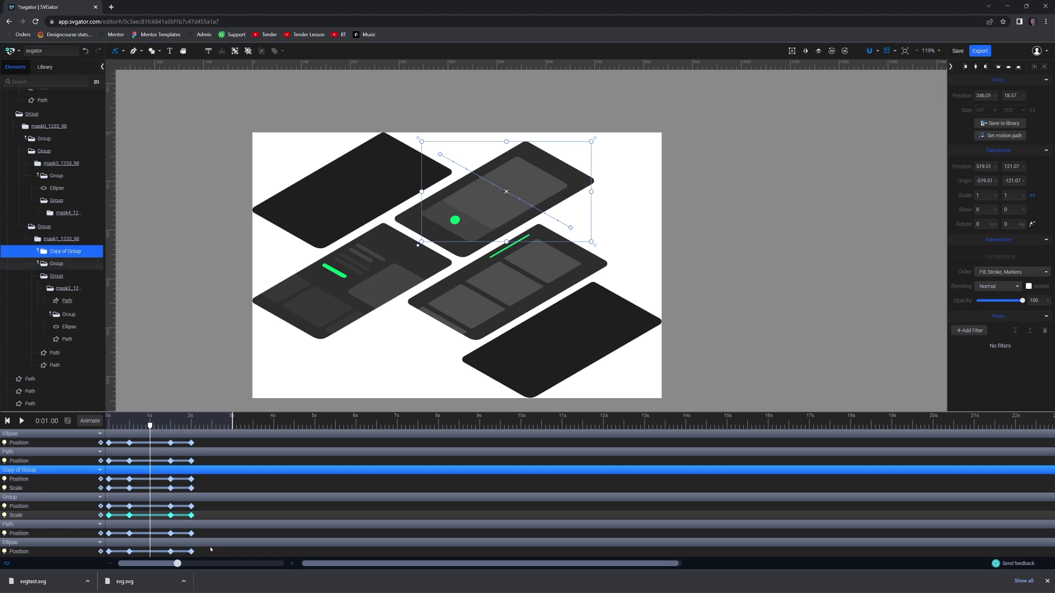
Step: Delay the original group's keyframes to start around 1.5 s, previewing the timing
drag(112, 519, 150, 506)
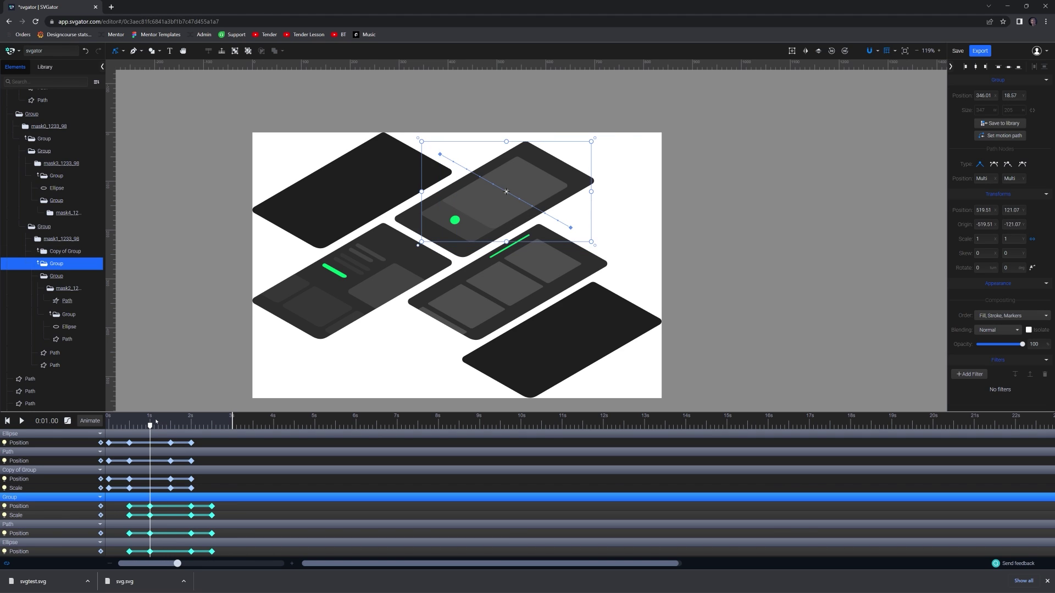
key(space)
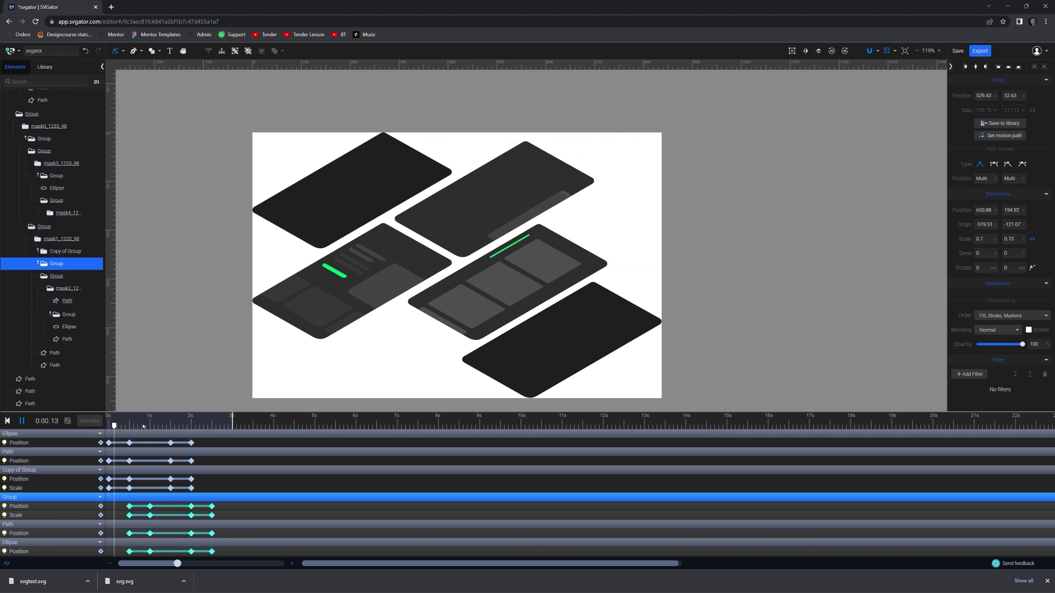
key(space)
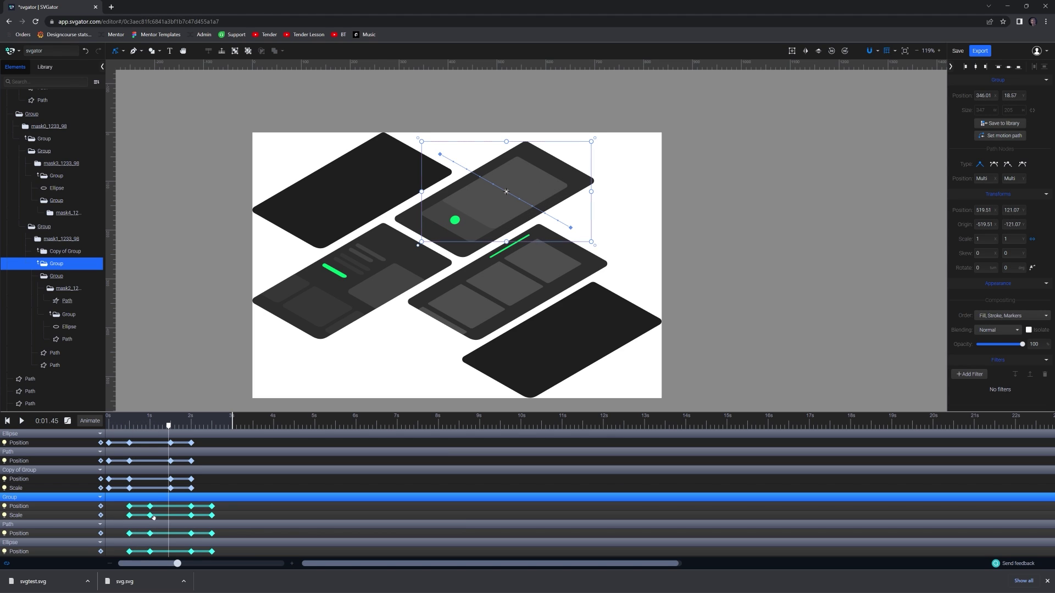
drag(149, 508, 173, 501)
key(space)
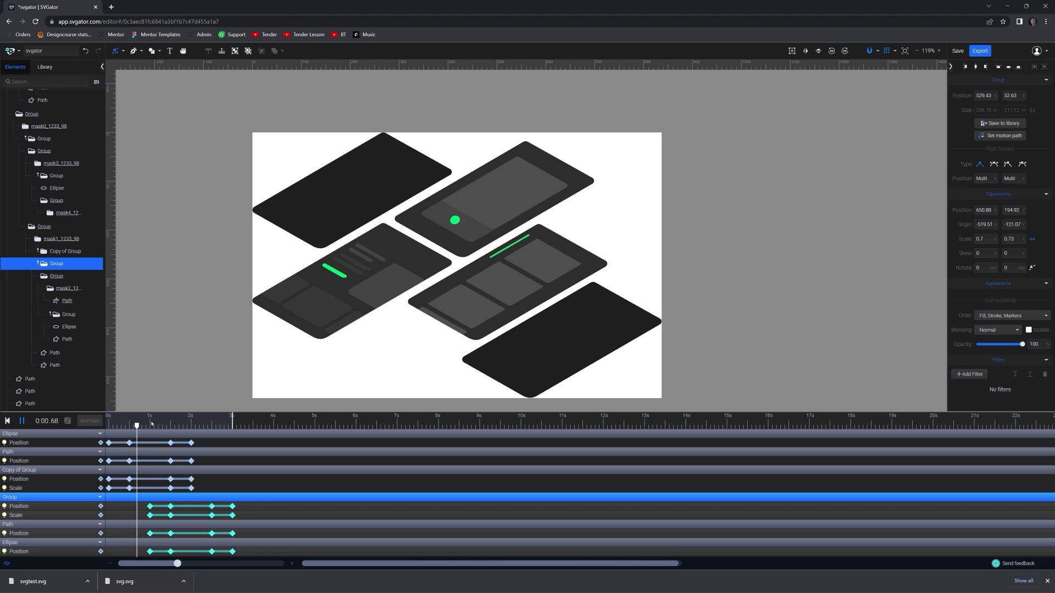
key(space)
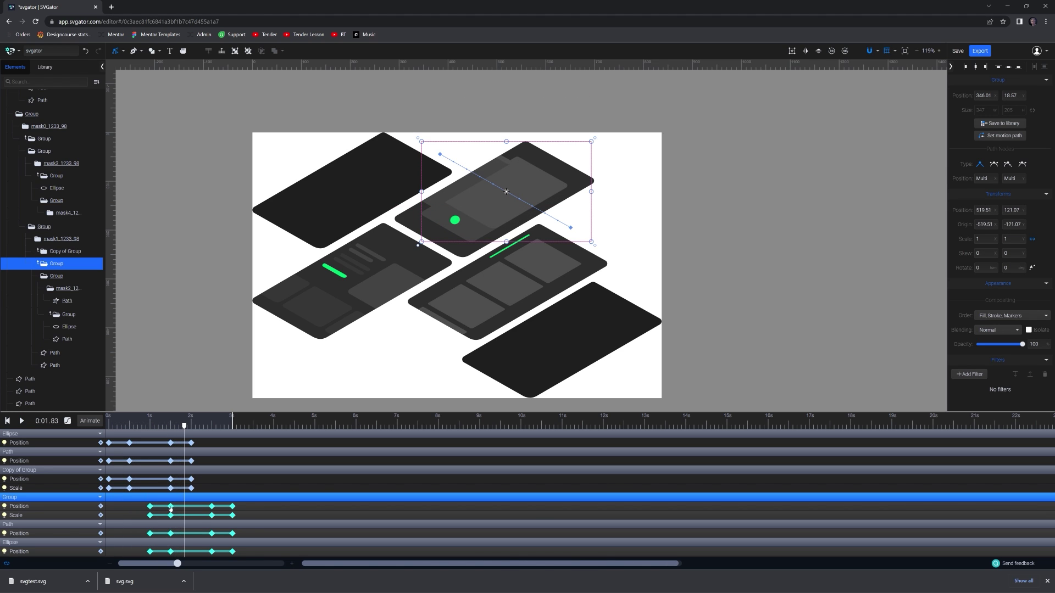
drag(170, 509, 191, 508)
drag(184, 424, 95, 430)
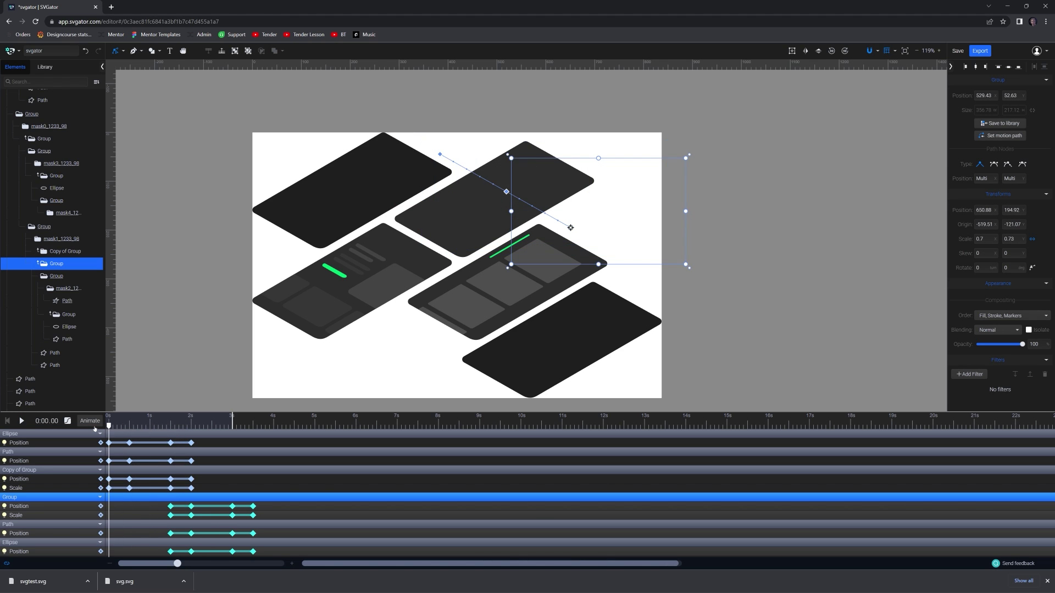
key(space)
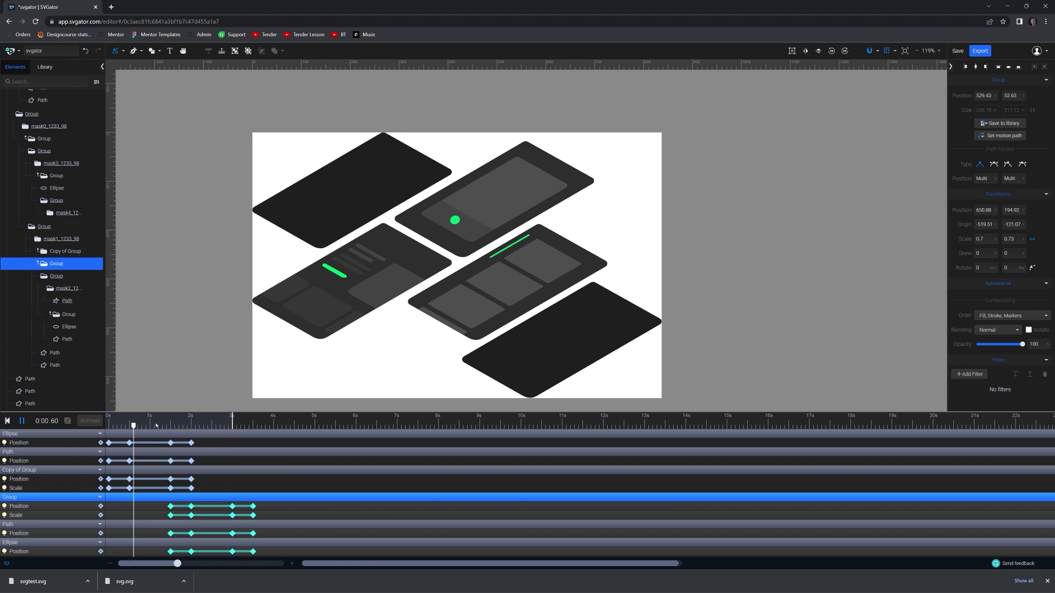
key(space)
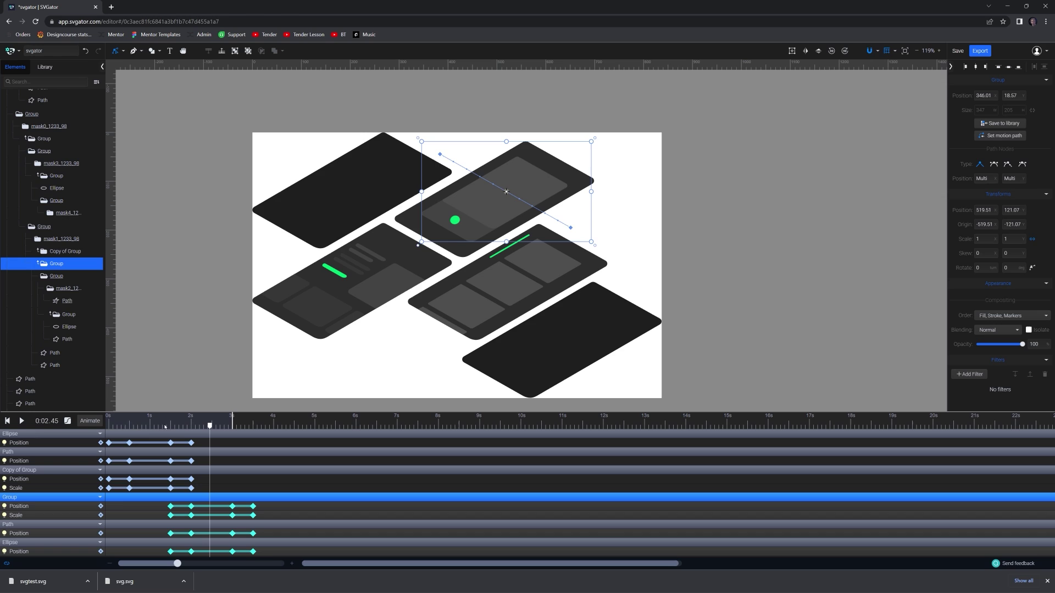
Step: Extend the animation end from 2.4 s to 3.6 s and preview the longer playback
click(208, 421)
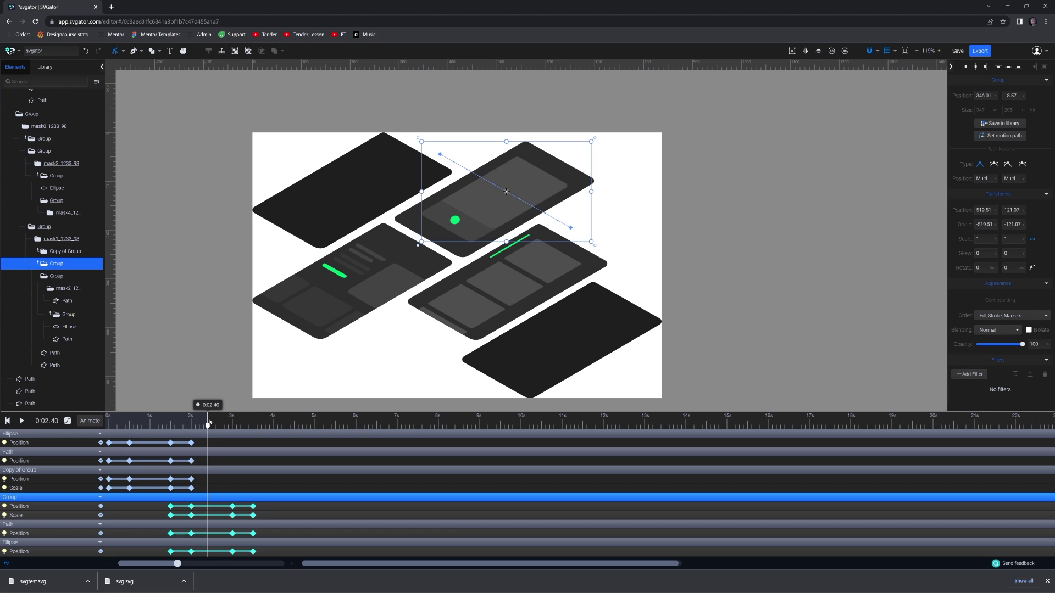
key(space)
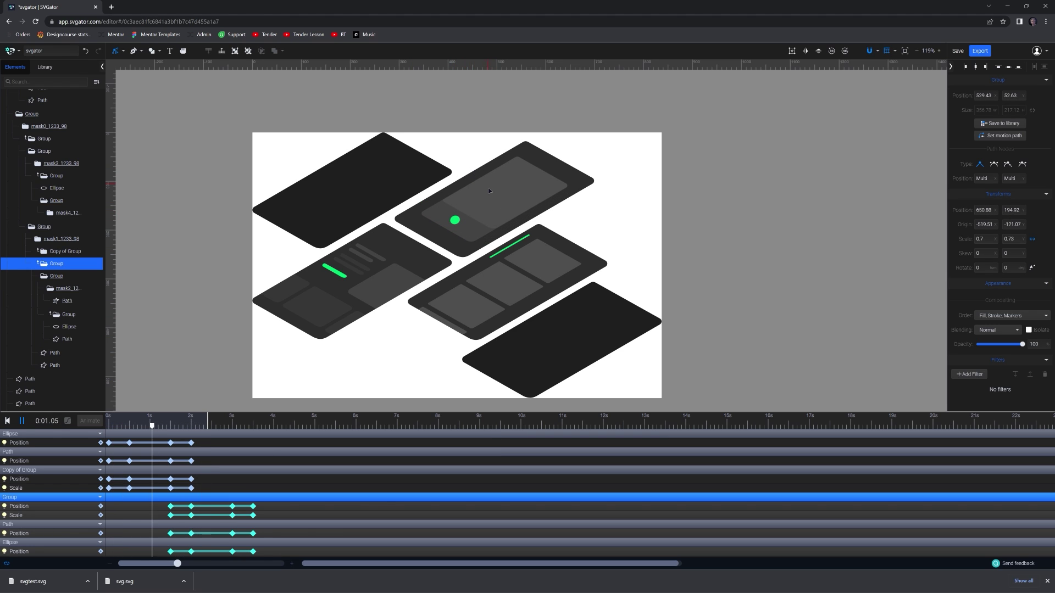
key(space)
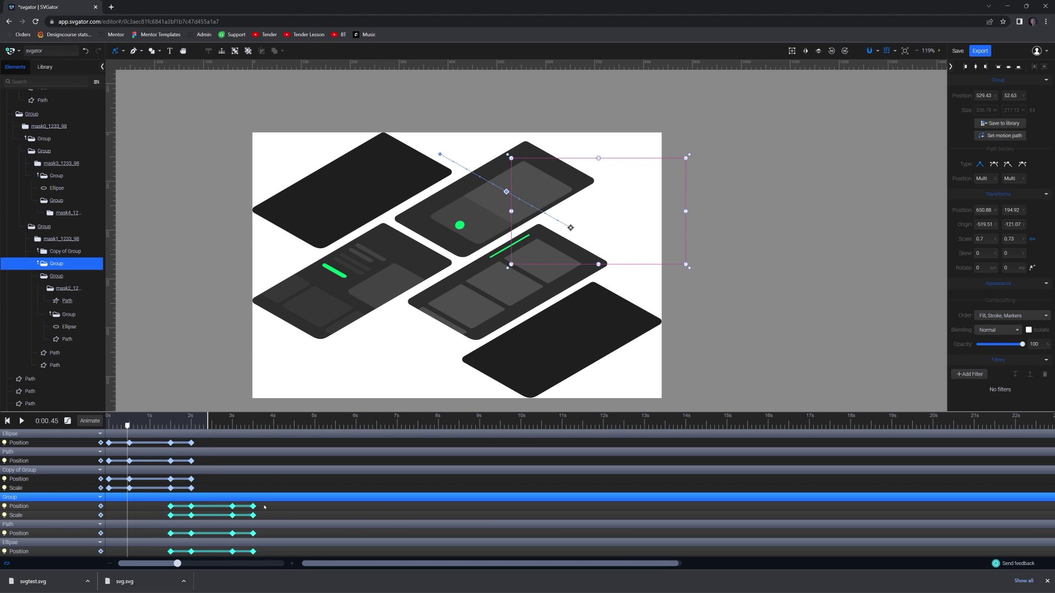
drag(208, 422, 261, 425)
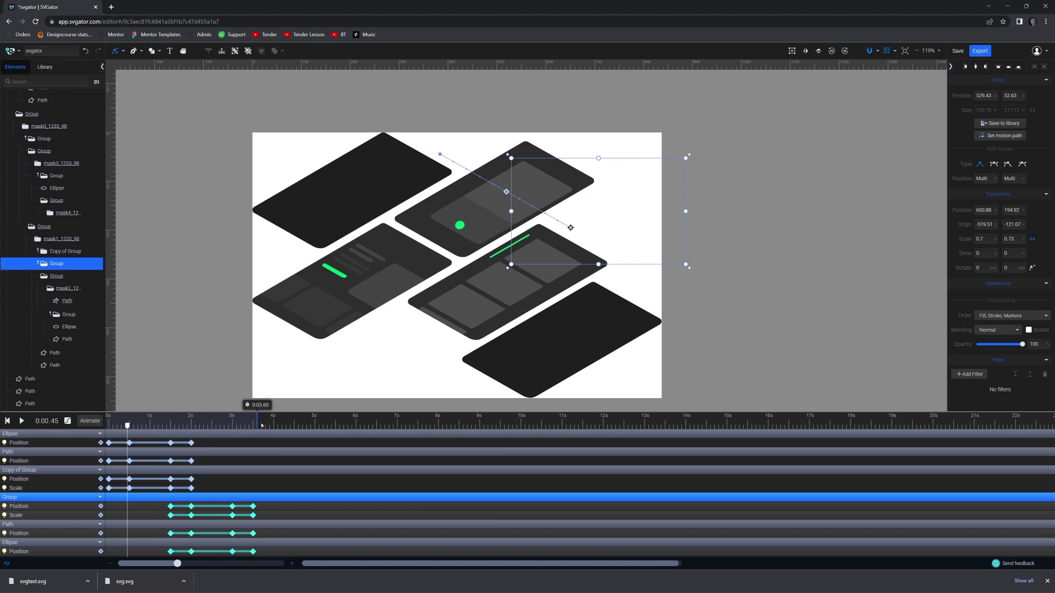
key(space)
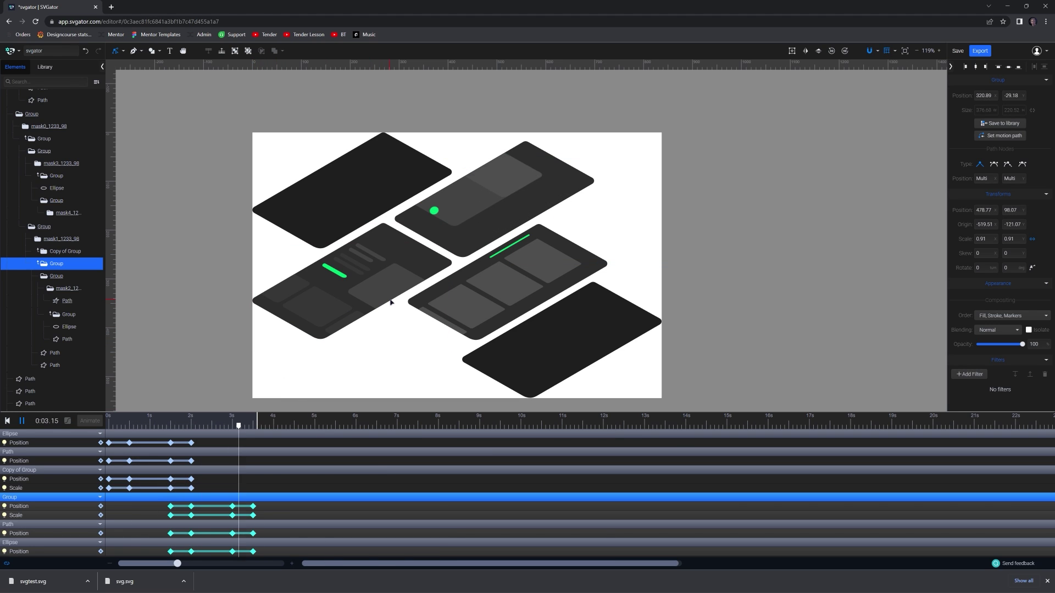
key(space)
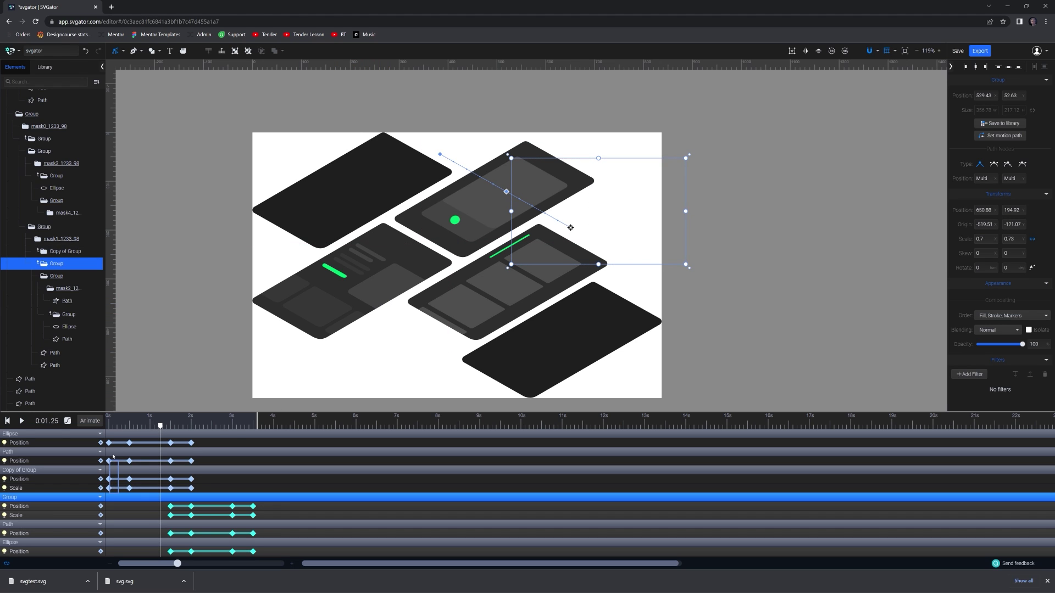
Step: Delete the copy's 0 s keyframes, select the keyframes to shift earlier, and preview
drag(112, 450, 111, 439)
key(Delete)
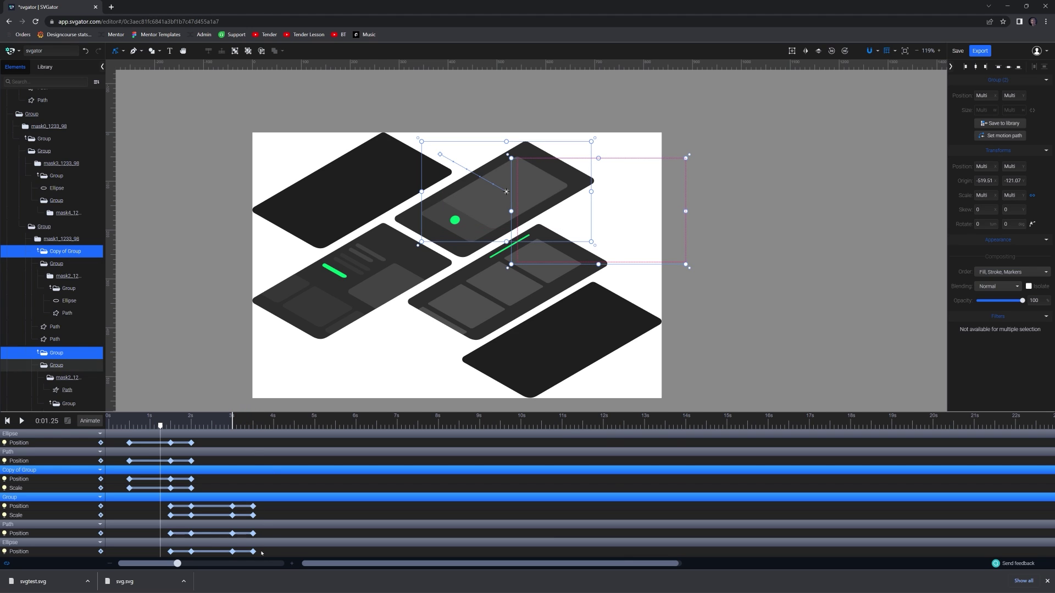
drag(258, 551, 102, 429)
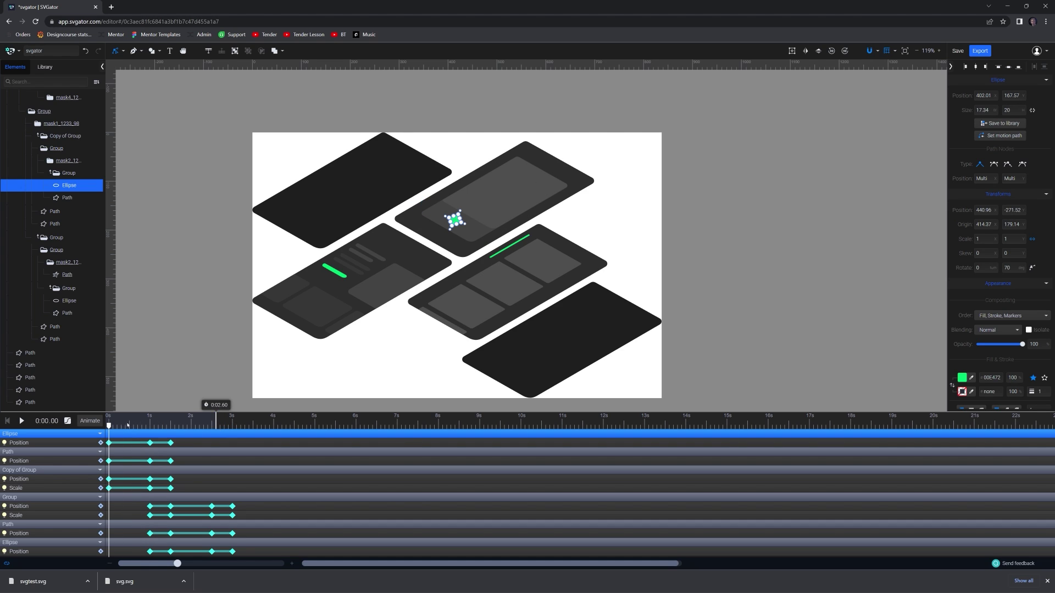
key(space)
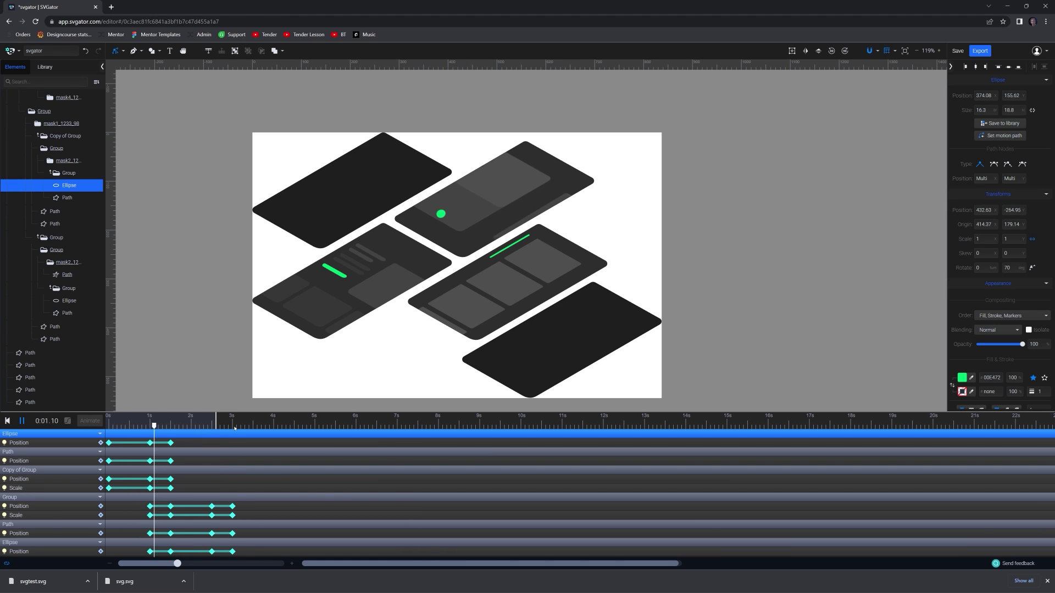
key(space)
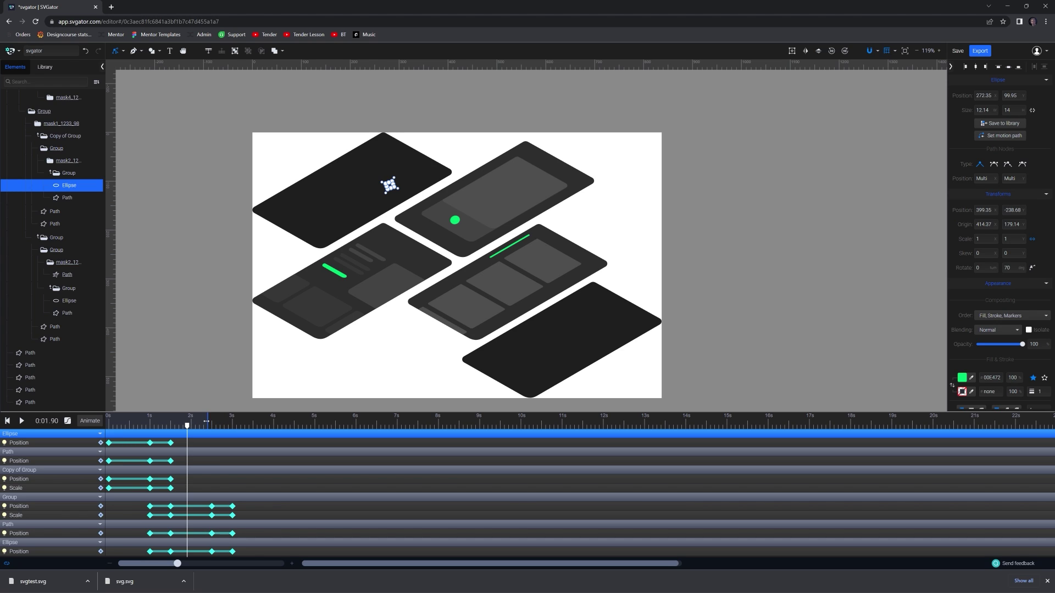
key(space)
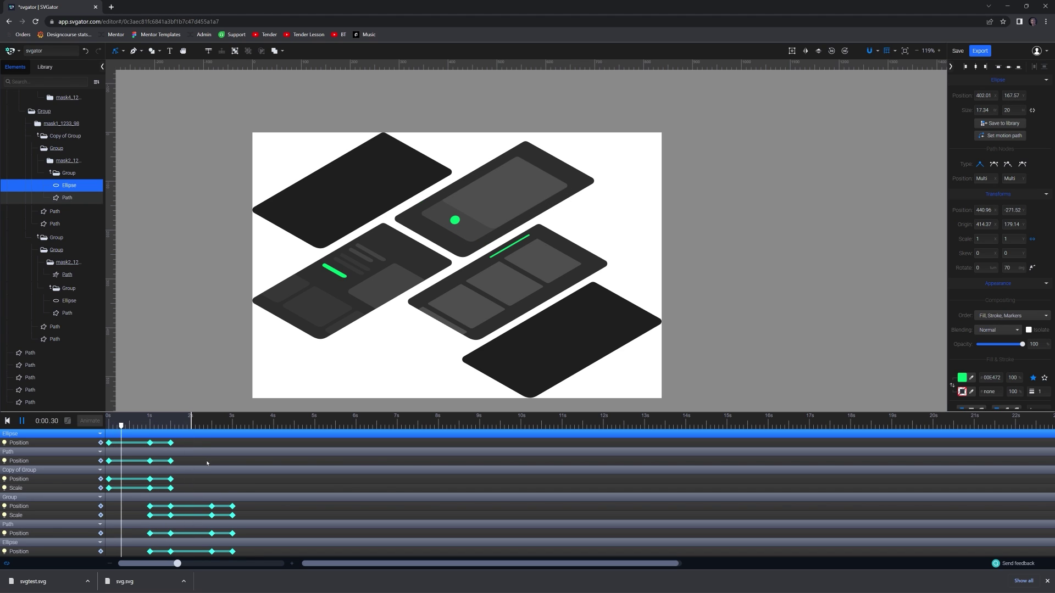
Step: Move the 2.5 s and 3 s Group, Path and Ellipse keyframes earlier, delete leftovers, and preview
key(space)
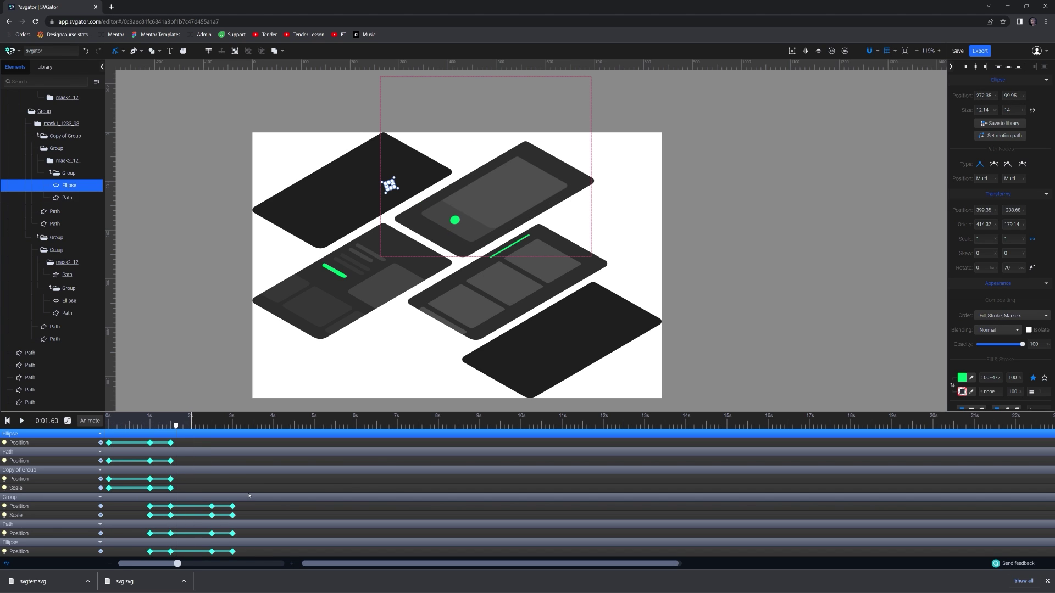
drag(239, 507, 202, 557)
drag(211, 507, 204, 557)
key(Delete)
key(space)
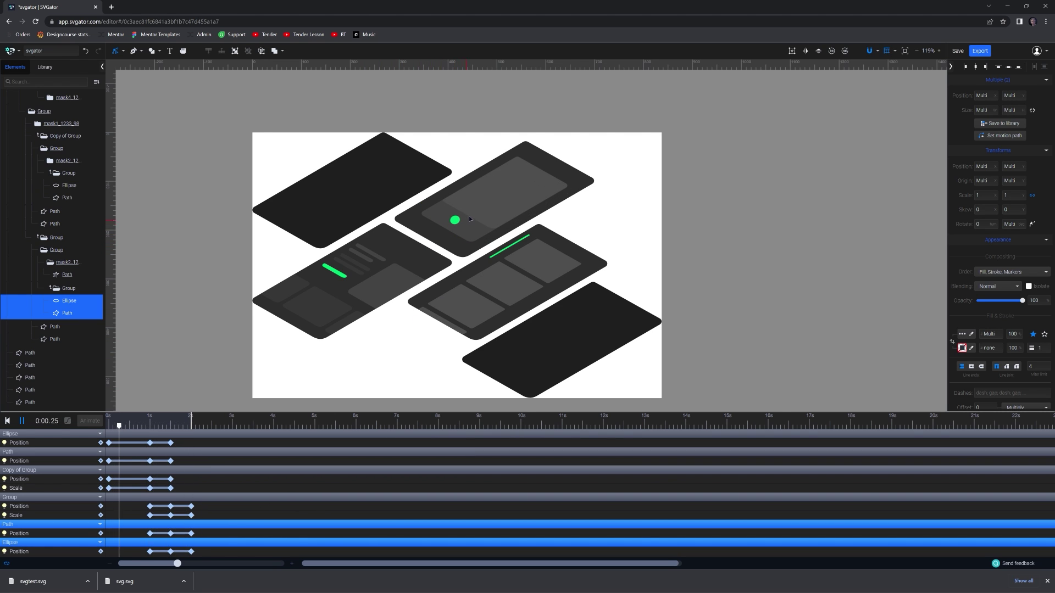
scroll(470, 213, up, 5)
scroll(517, 213, down, 2)
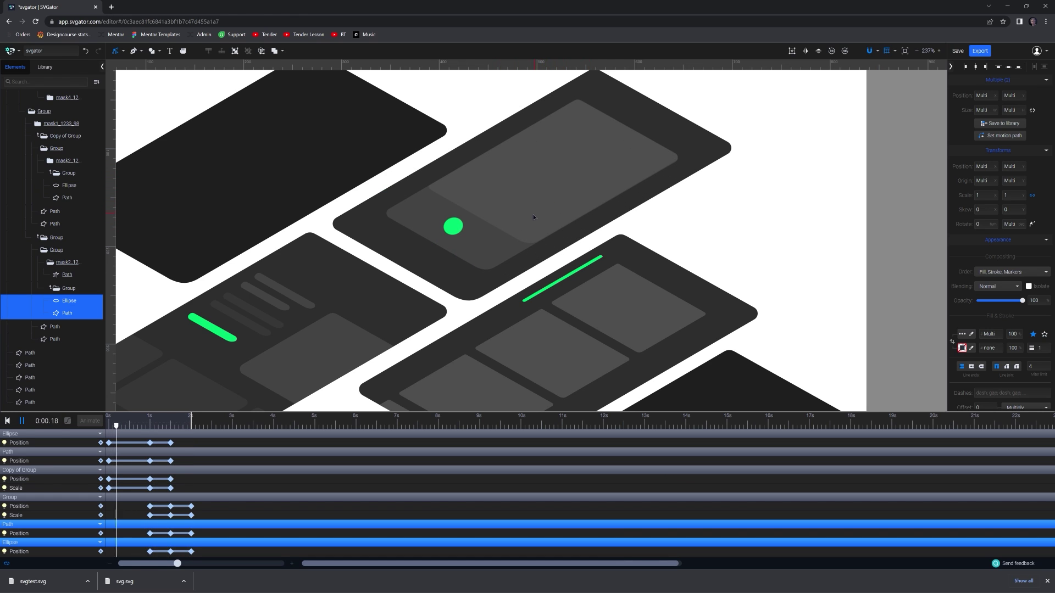
key(space)
ctrl+scroll(529, 231, down, 5)
ctrl+scroll(528, 246, up, 3)
Step: Save the current project's changes and go to My Projects
click(674, 228)
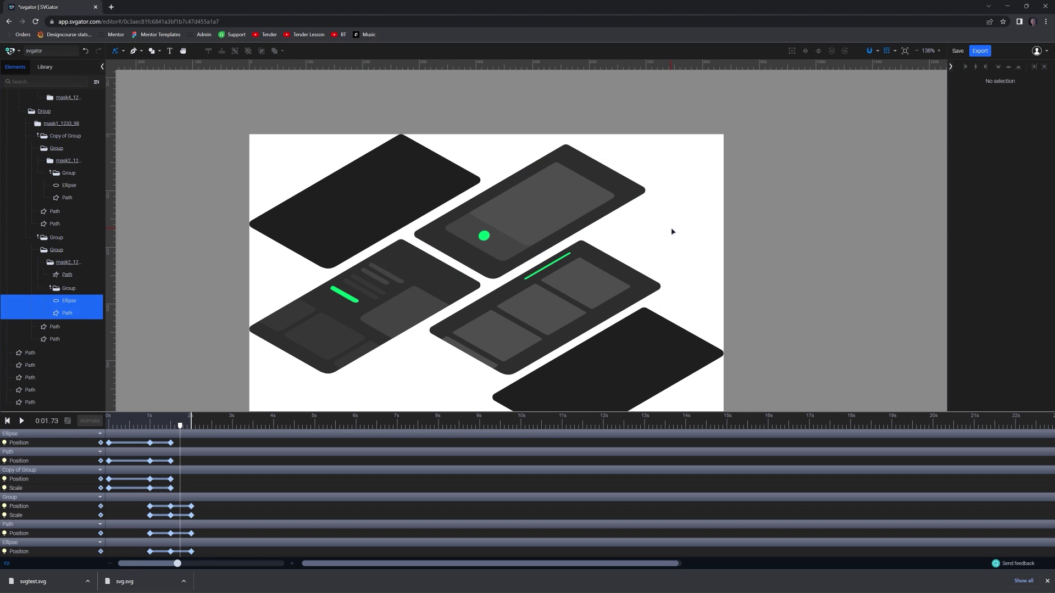
click(13, 51)
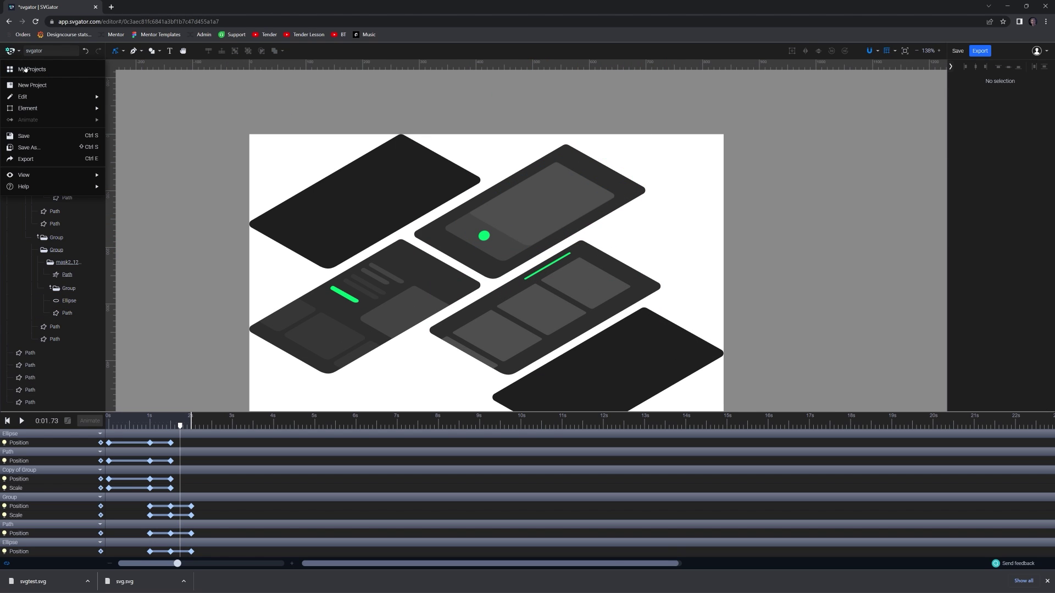
click(32, 85)
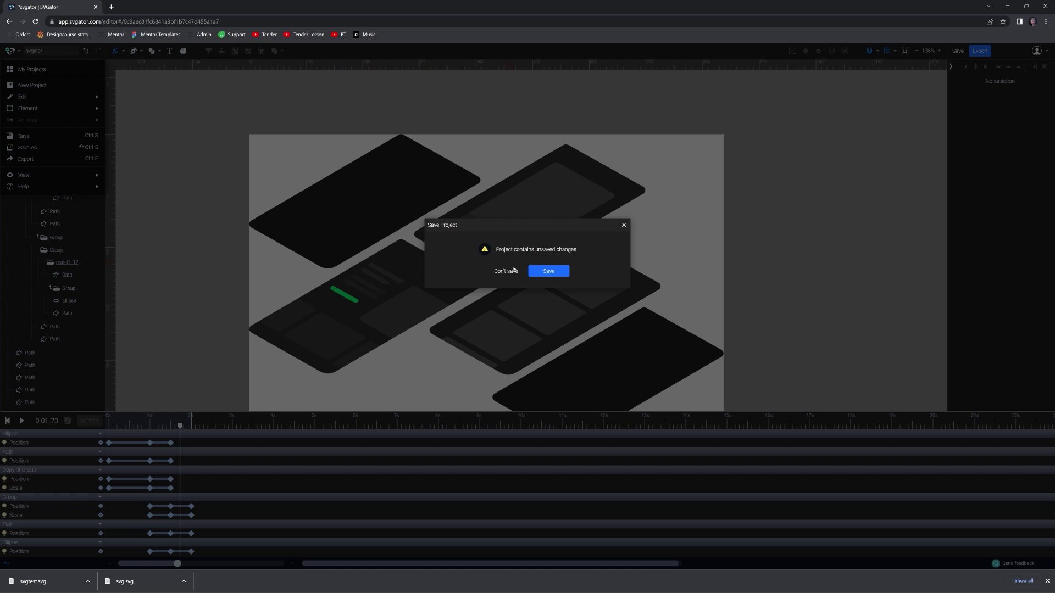
click(517, 272)
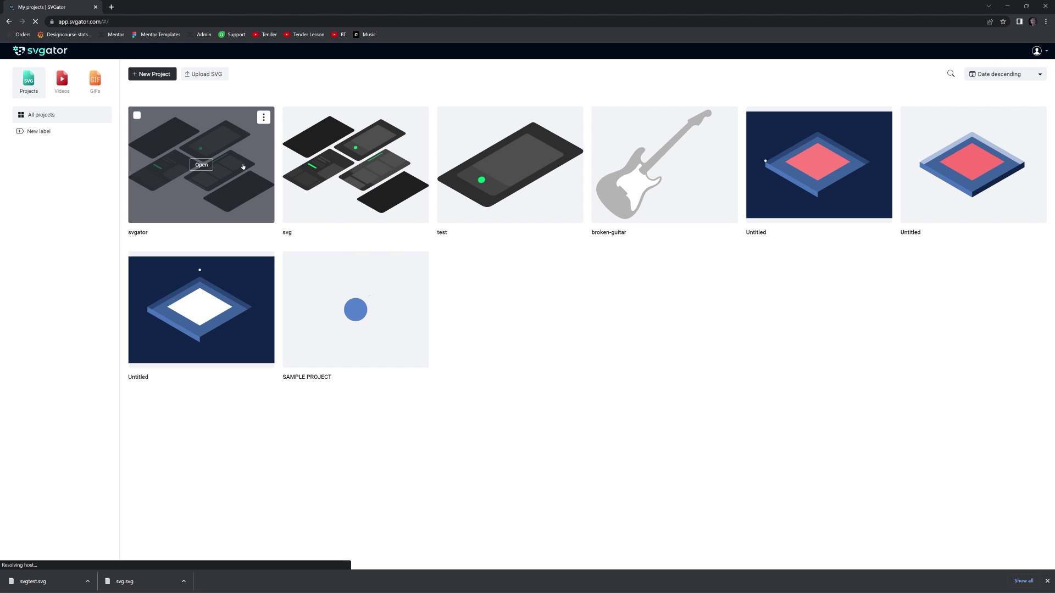
Step: Open the svg project, preview its animation, and show the export format choices
click(355, 171)
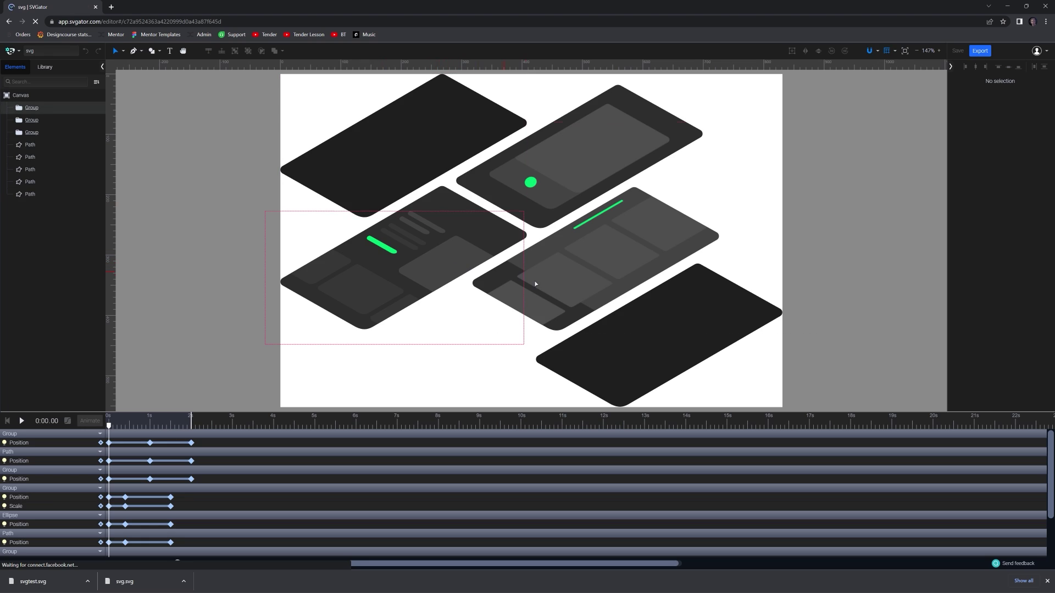
key(space)
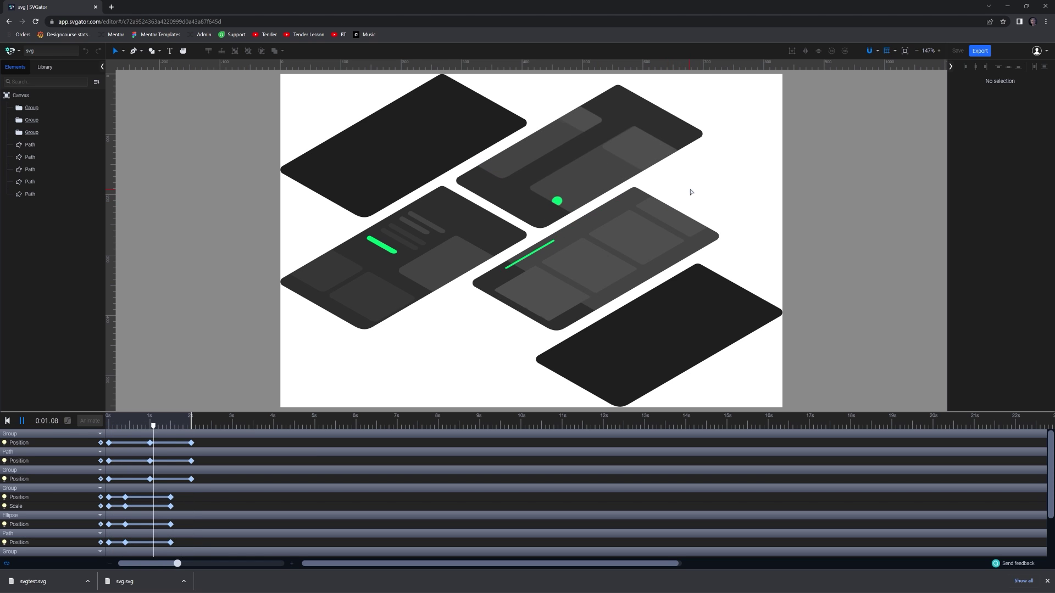
key(space)
click(979, 52)
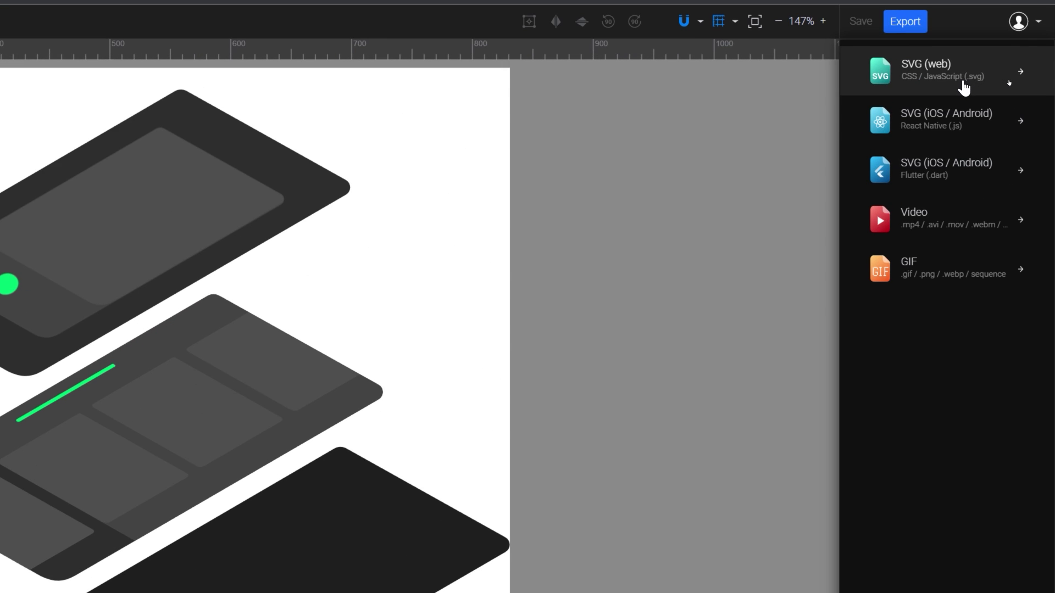
Step: Choose SVG (web) export with format Animated and IDs Unique
click(1009, 81)
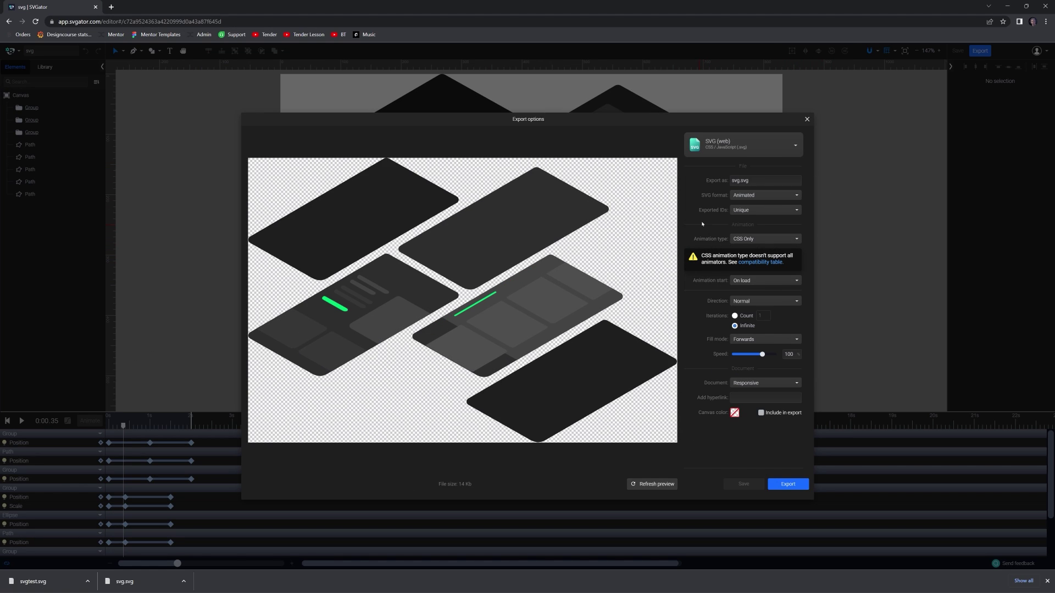
click(752, 181)
click(755, 197)
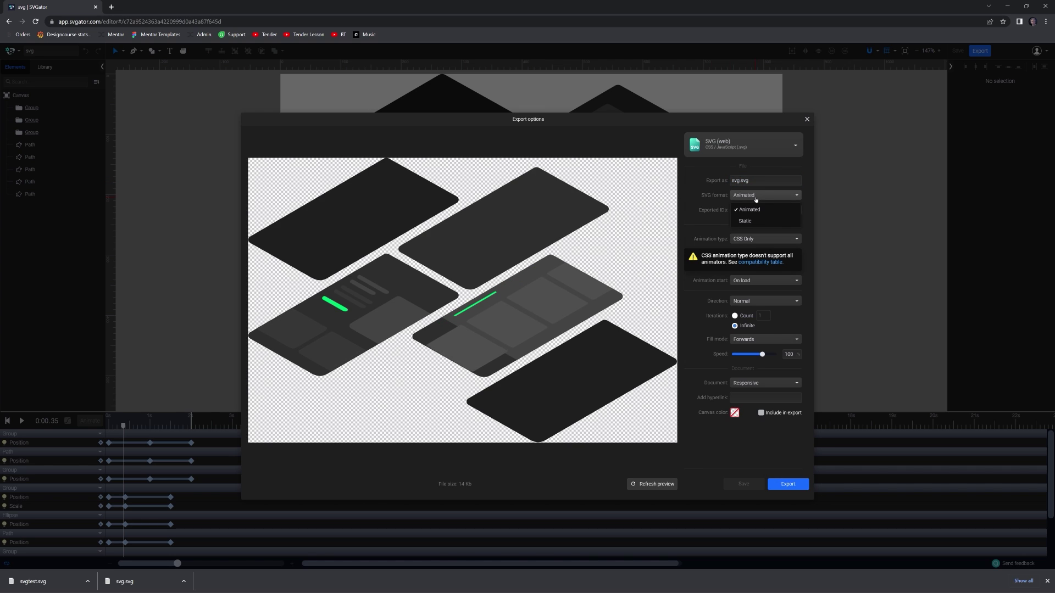
click(763, 210)
click(762, 210)
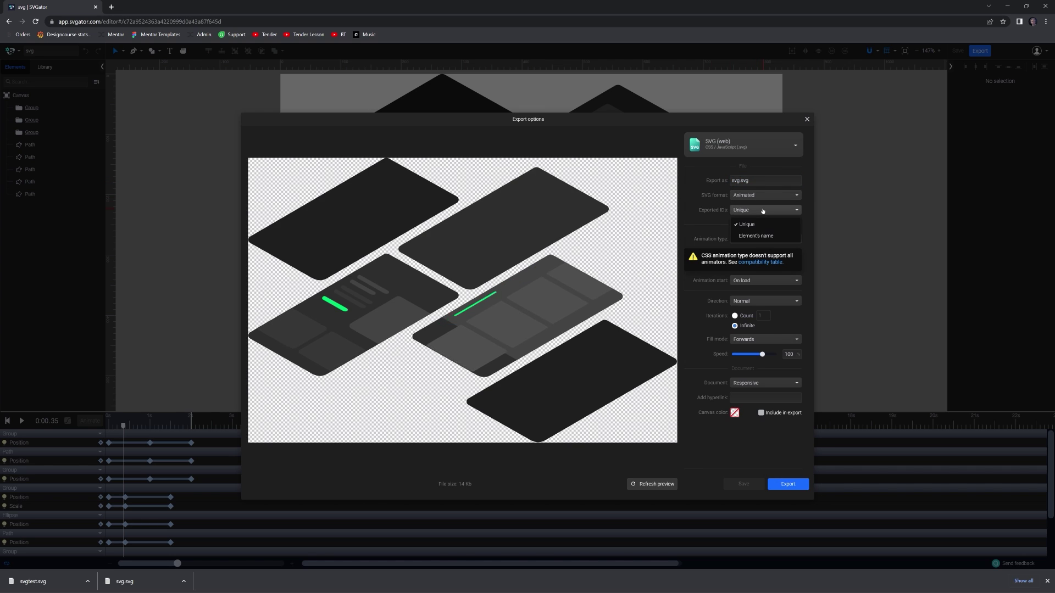
click(763, 210)
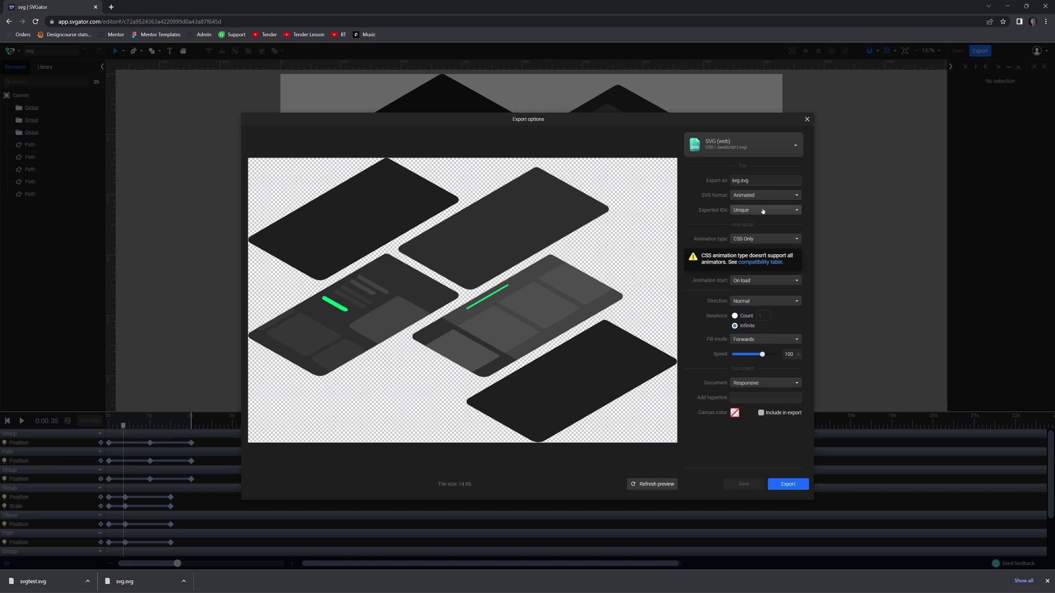
Step: Set animation type CSS Only, start On load, direction Normal, and export
click(766, 240)
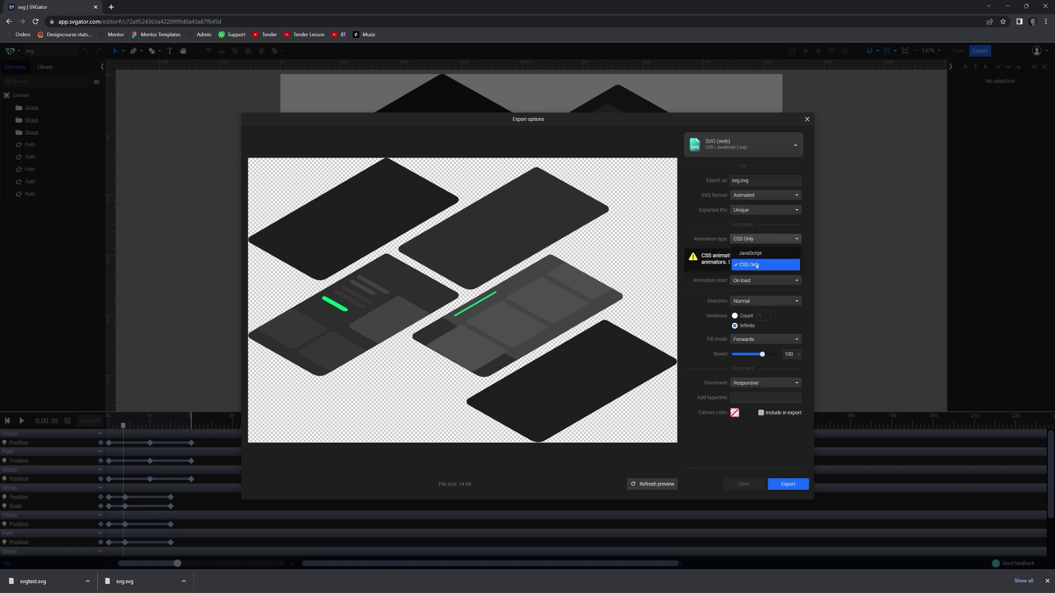
click(757, 266)
click(765, 239)
click(754, 269)
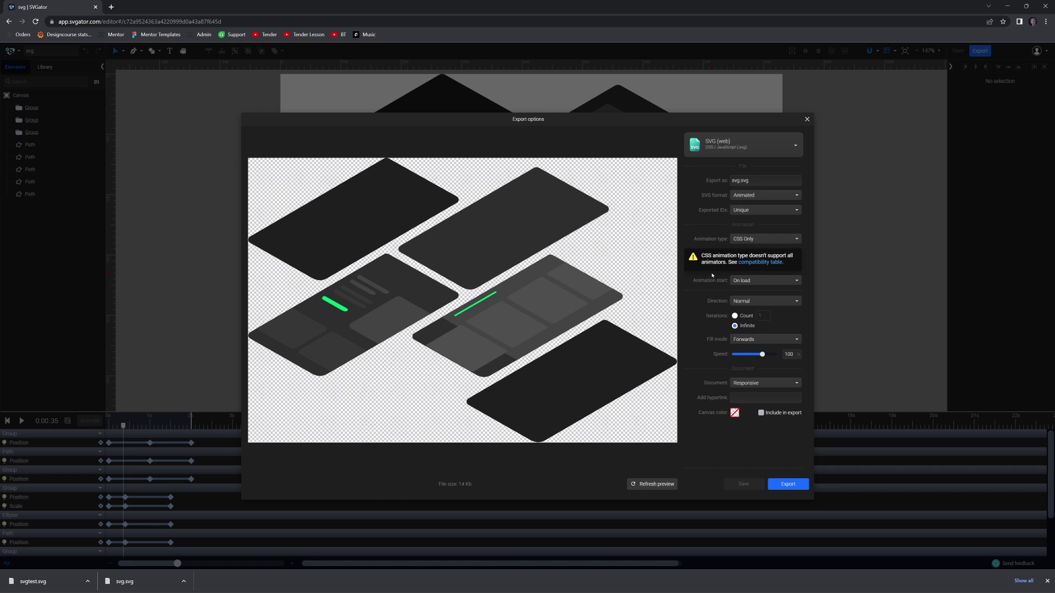
click(742, 281)
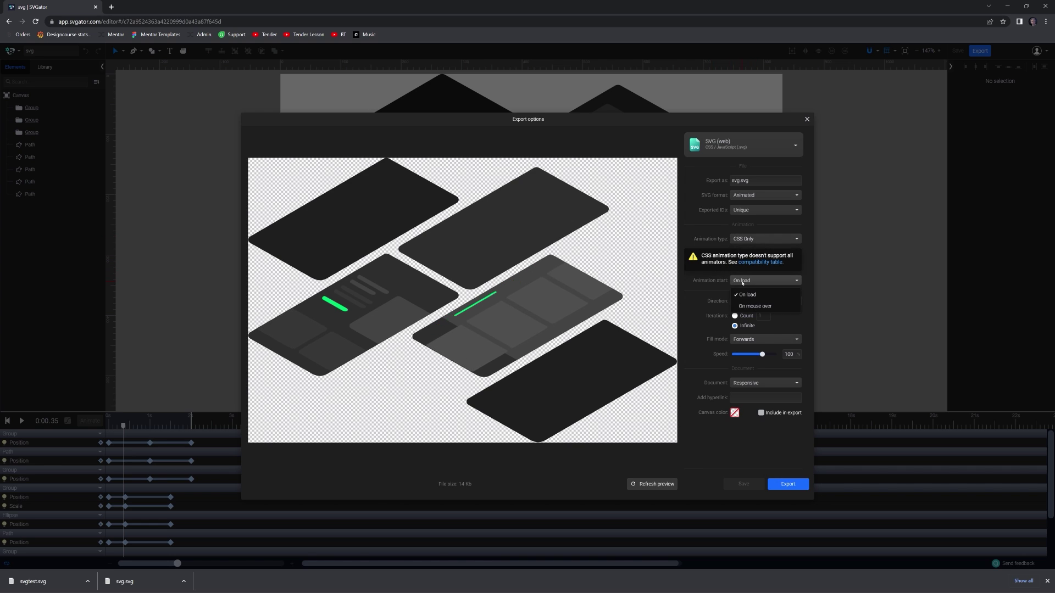
click(745, 294)
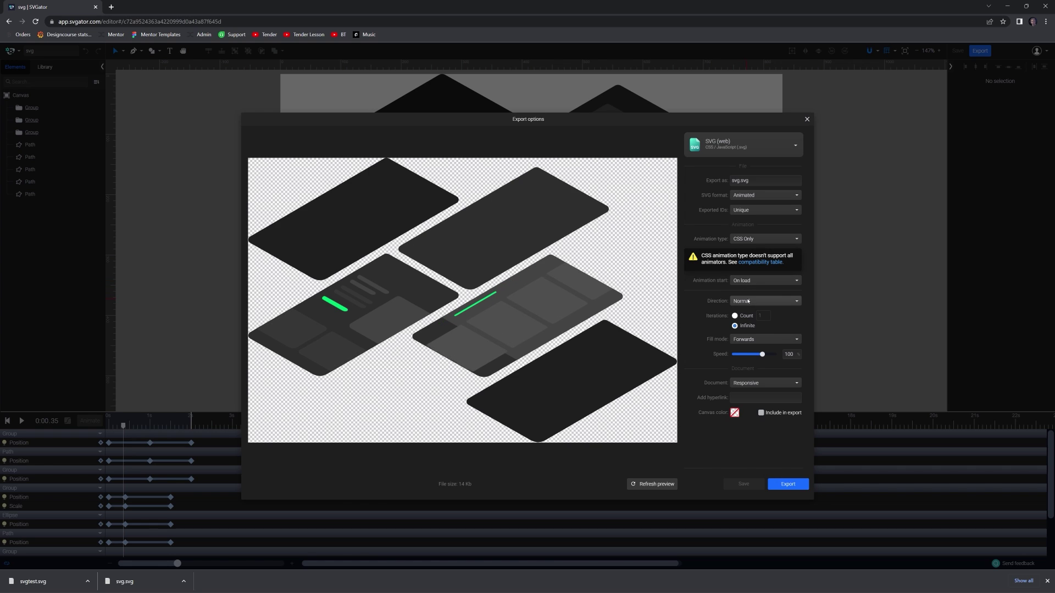
click(755, 302)
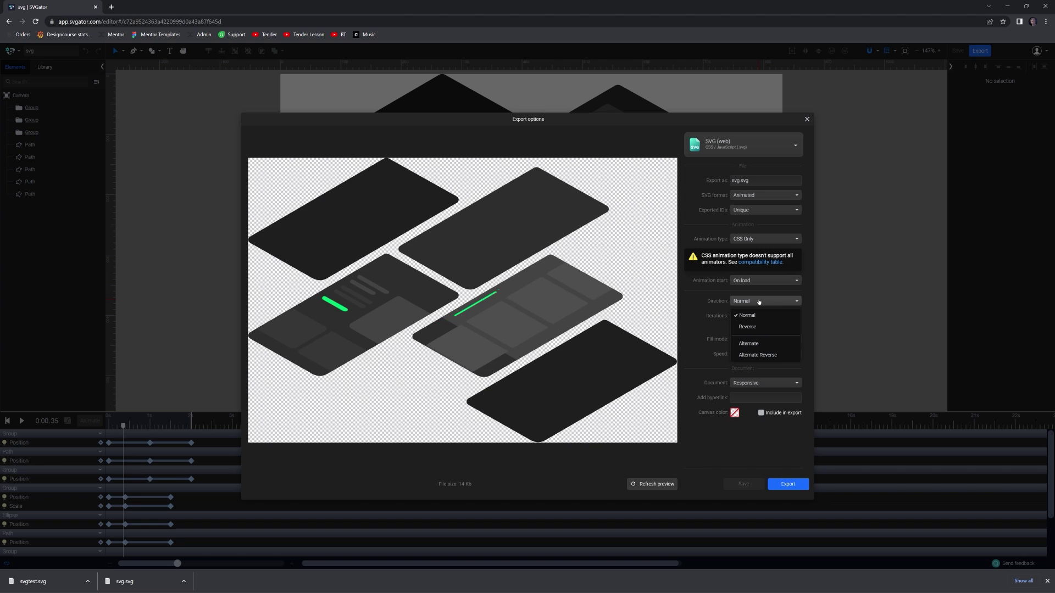
click(759, 301)
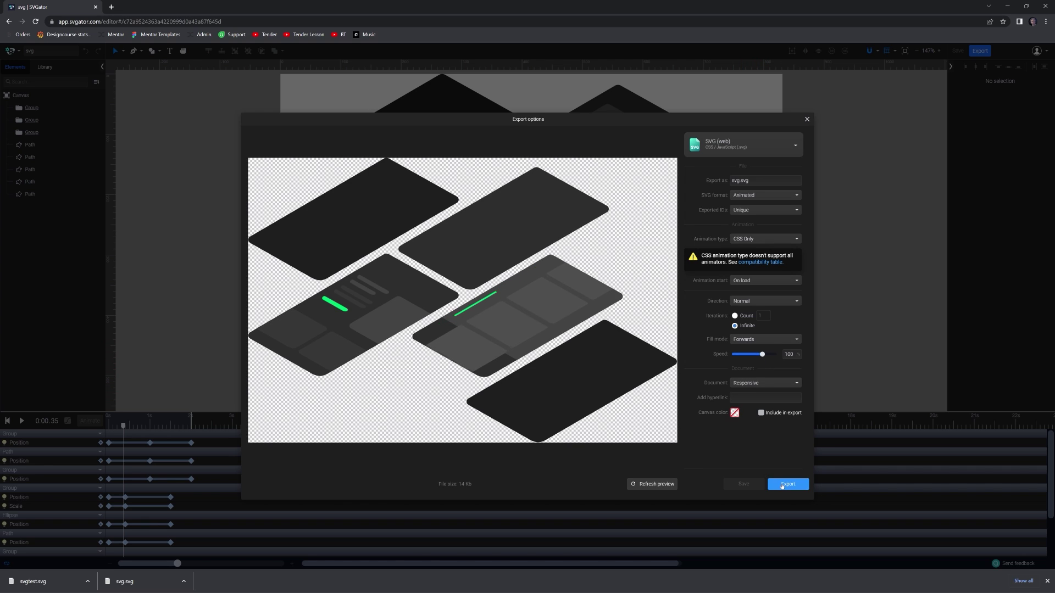
click(808, 120)
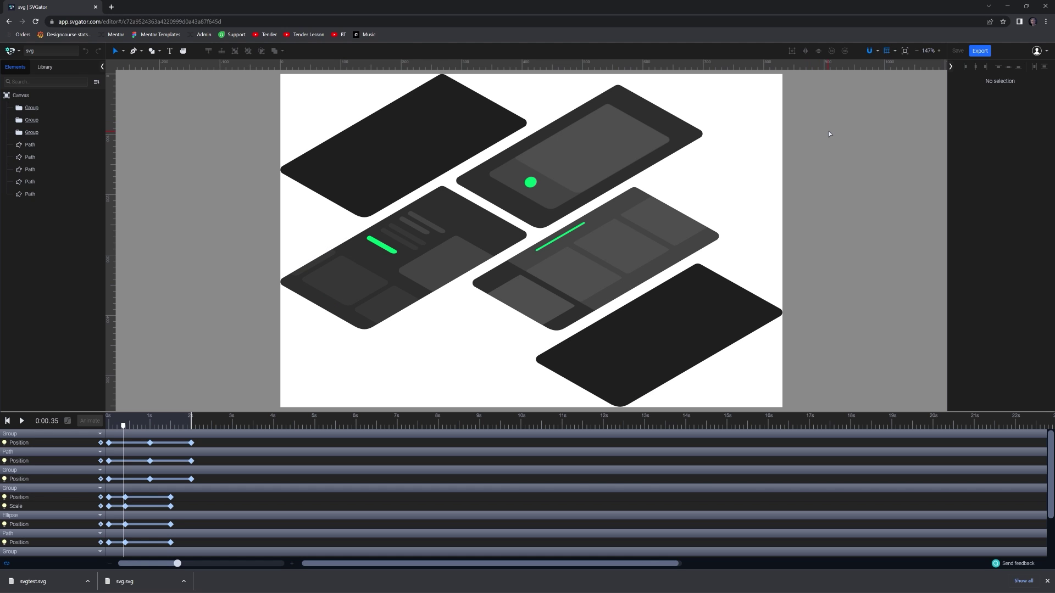
Step: Switch to VS Code and inspect index.html's img line referencing svgtest.svg
key(alt+Tab)
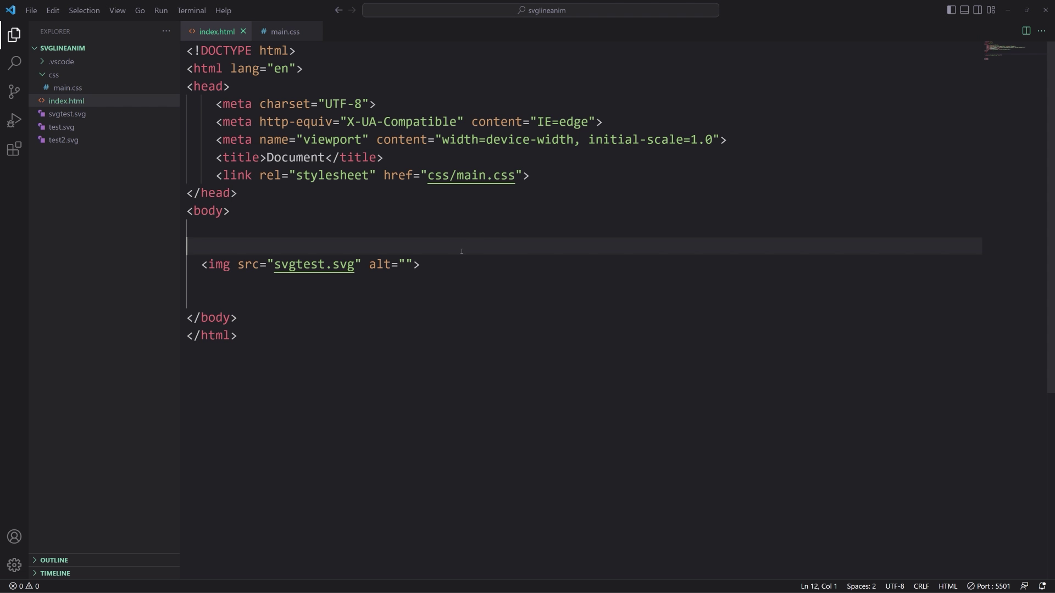
drag(451, 263, 198, 269)
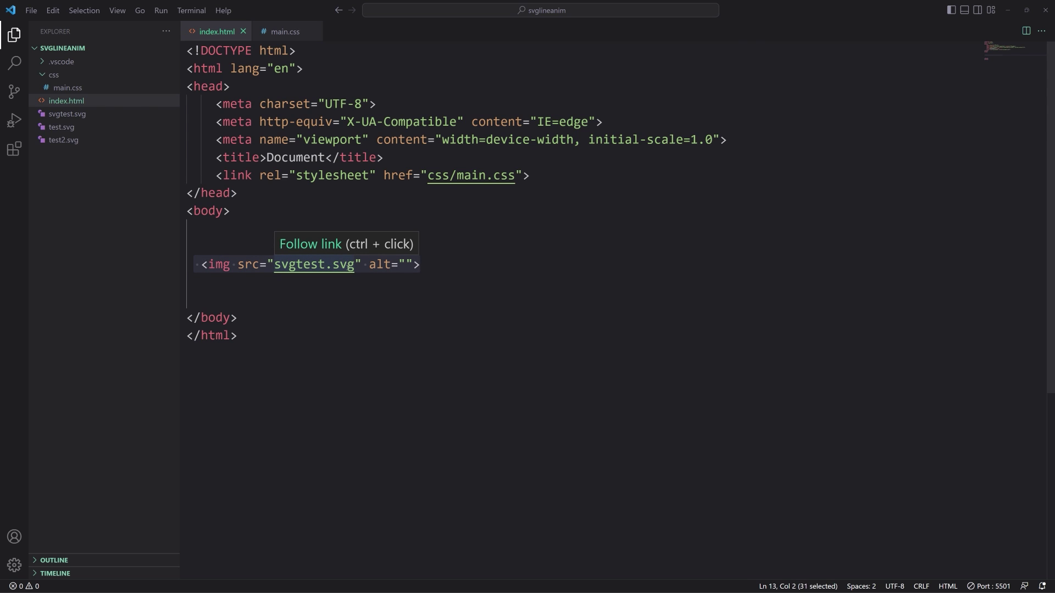
click(343, 256)
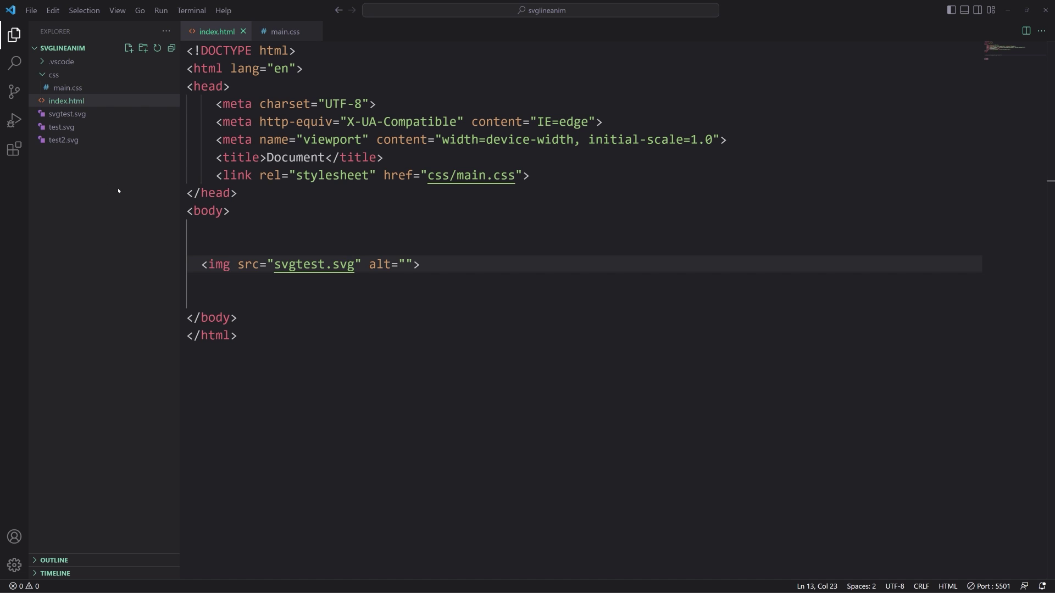
click(348, 220)
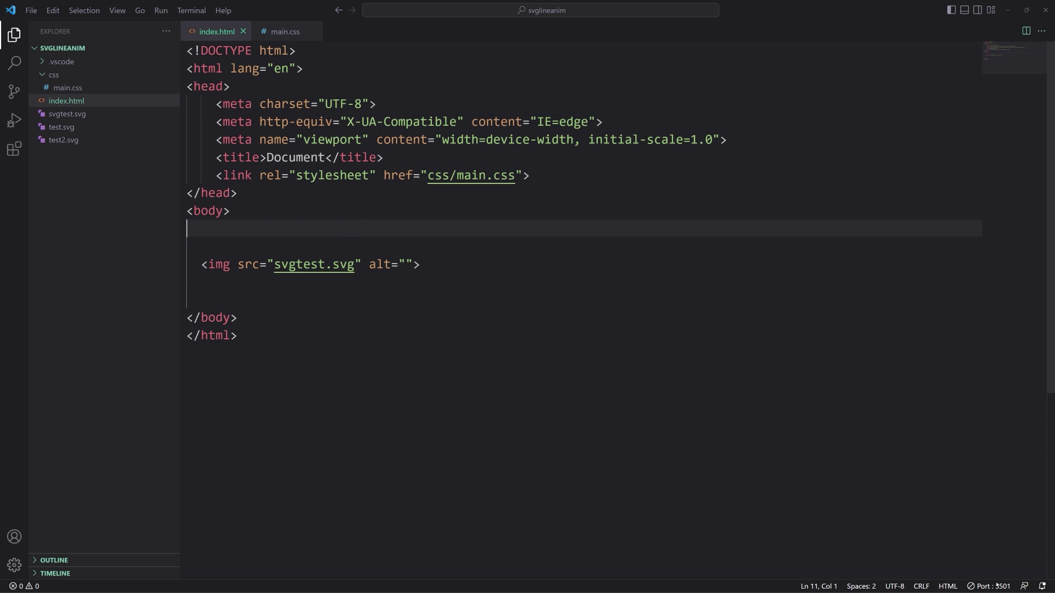
Step: Go Live to serve index.html at localhost:5501 and view the animated illustration in Chrome
click(566, 583)
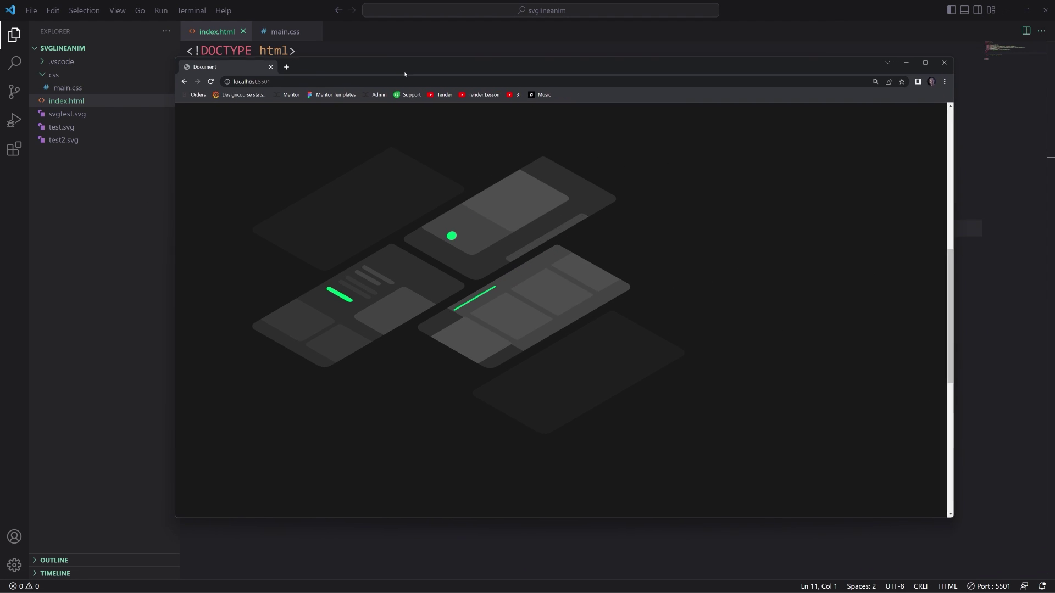